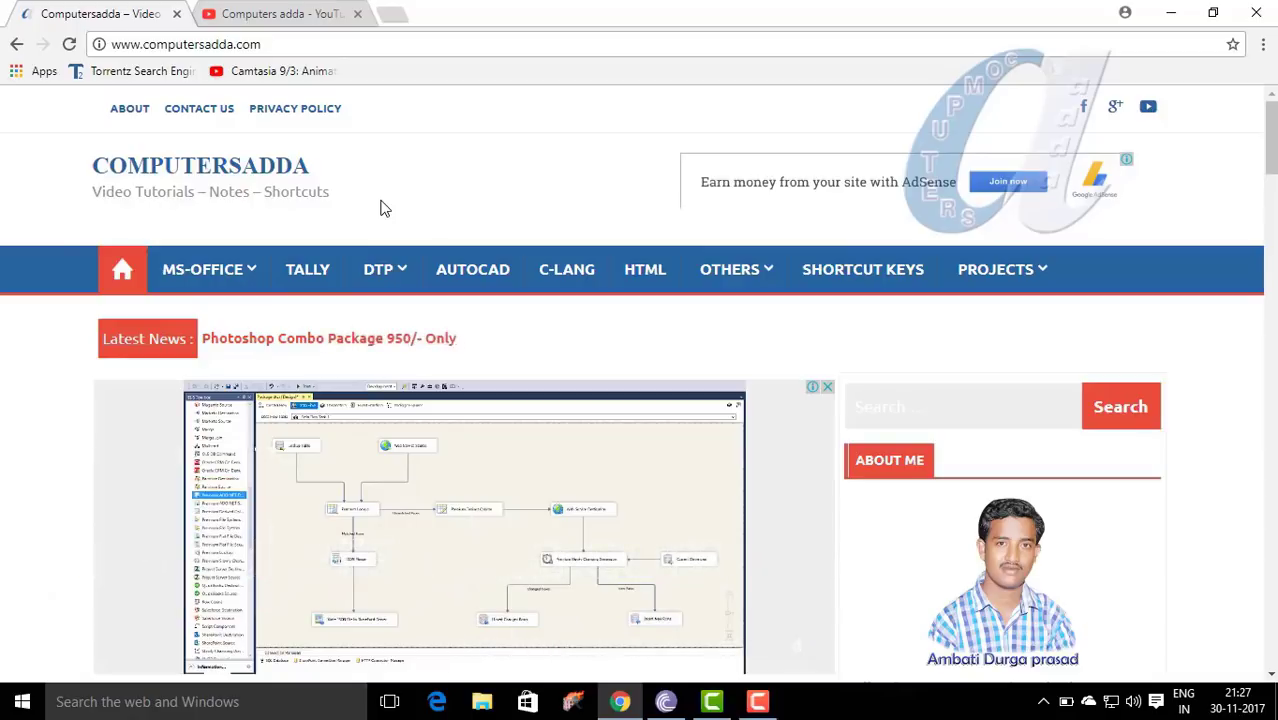
click(280, 13)
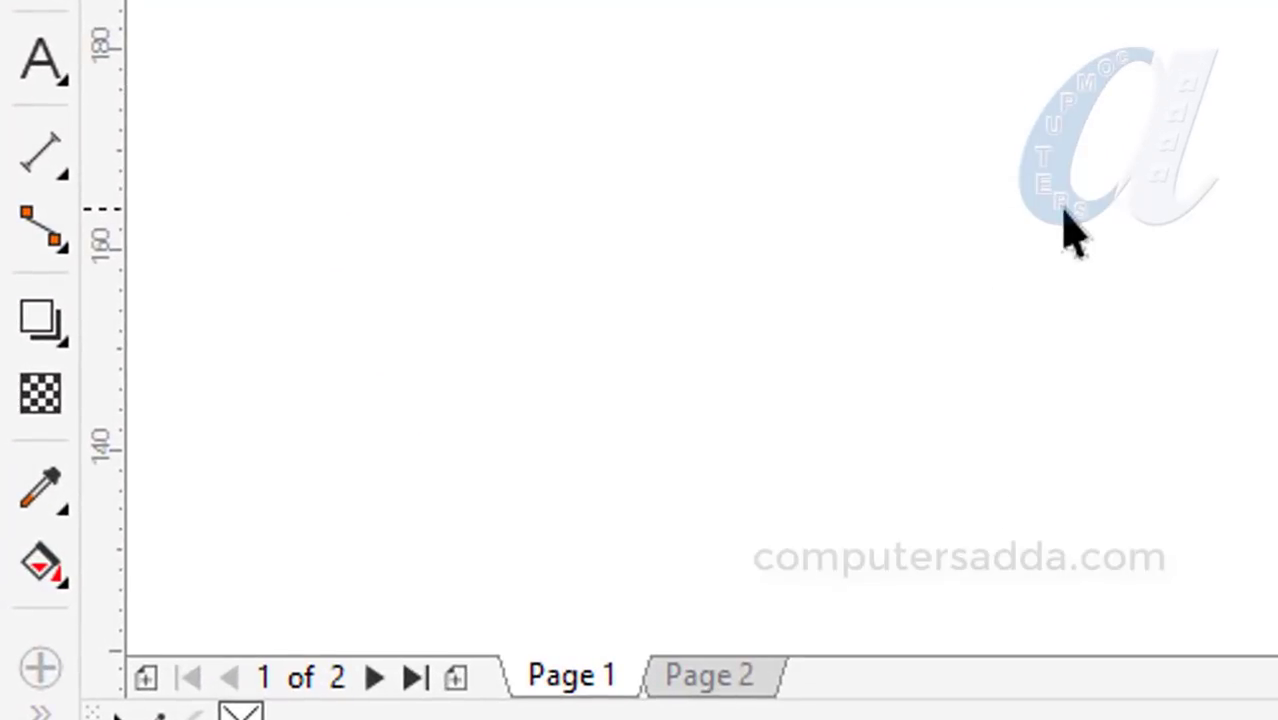
click(63, 342)
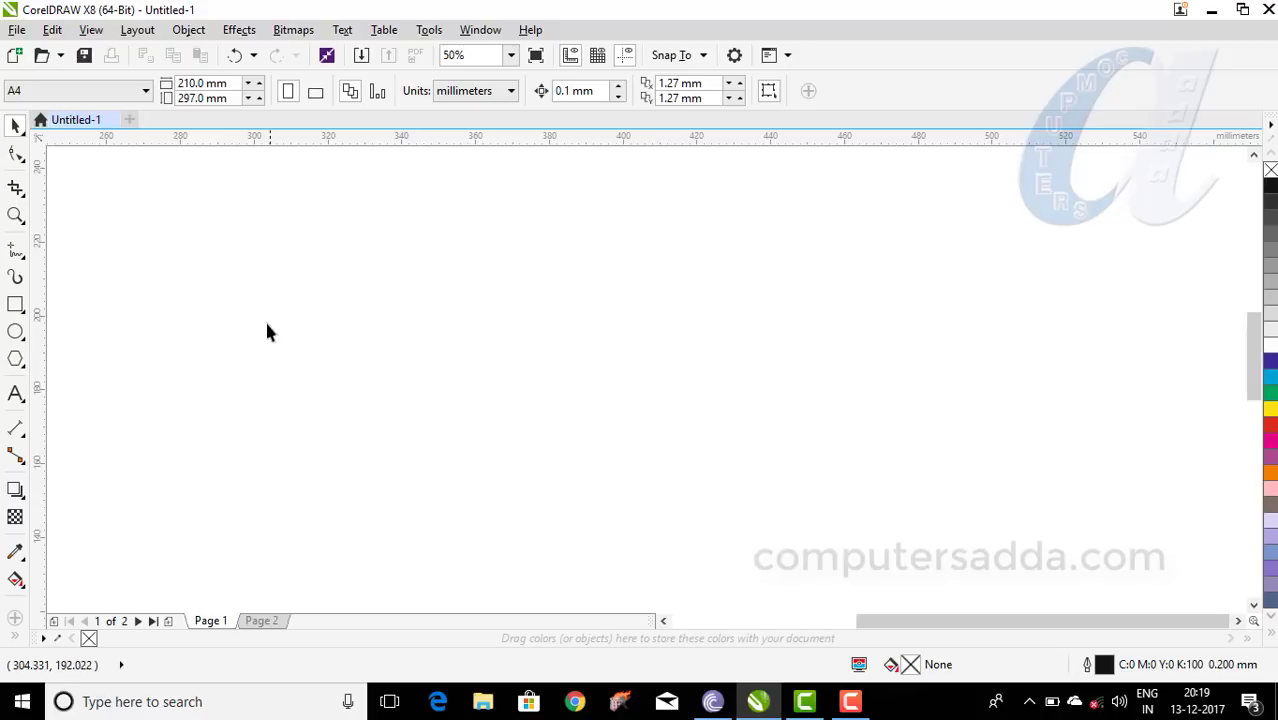
Step: Draw an ellipse about 57 by 59 mm and, to its right, a rectangle about 71 by 71 mm
click(16, 332)
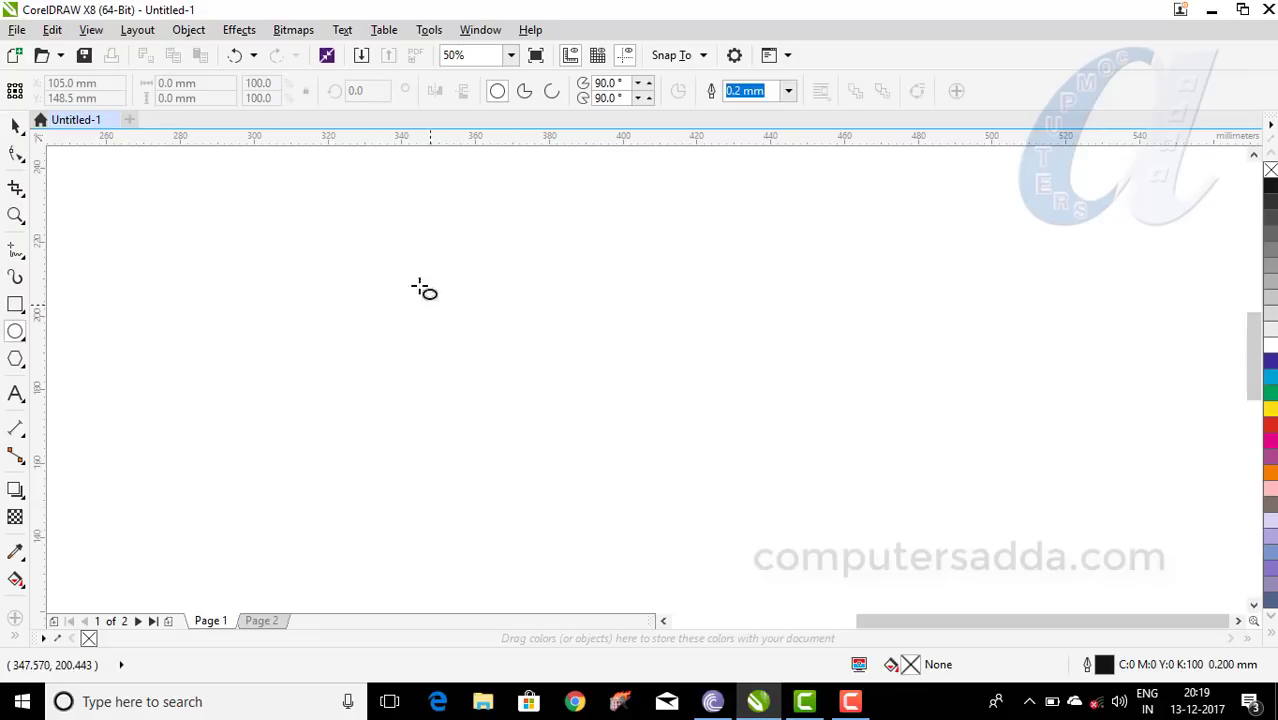
drag(292, 273, 508, 494)
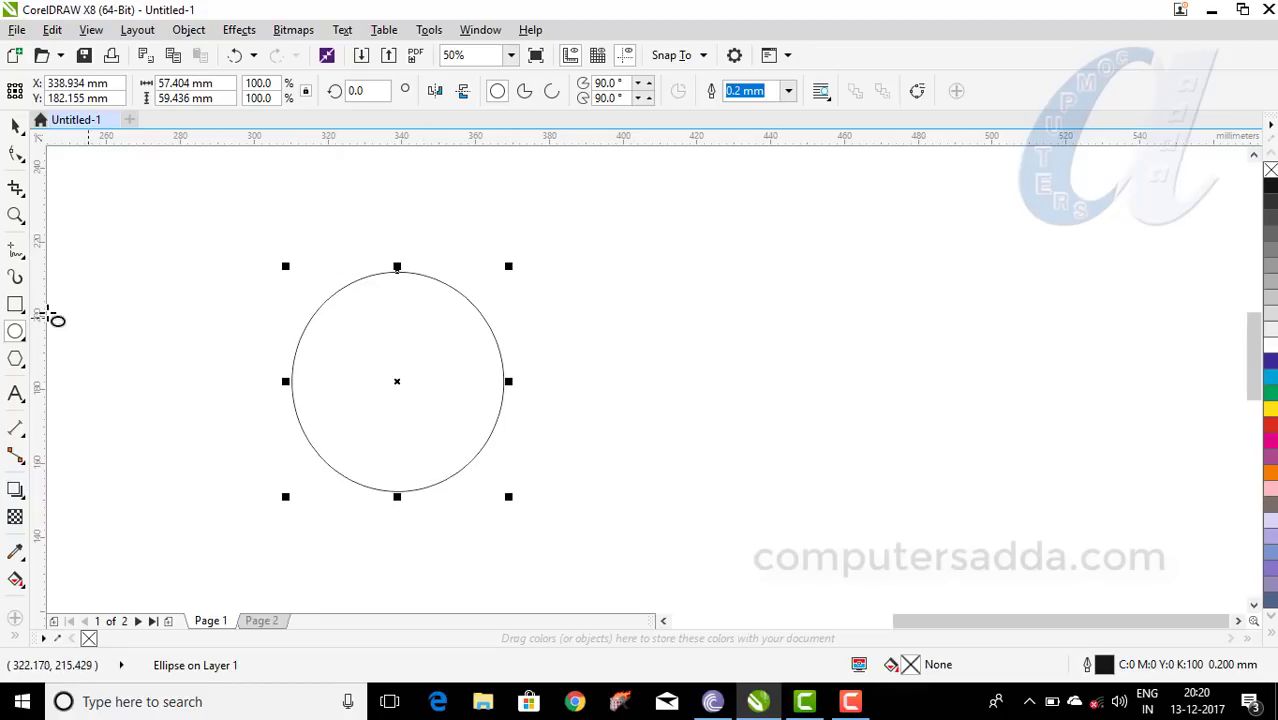
click(15, 304)
drag(722, 250, 984, 511)
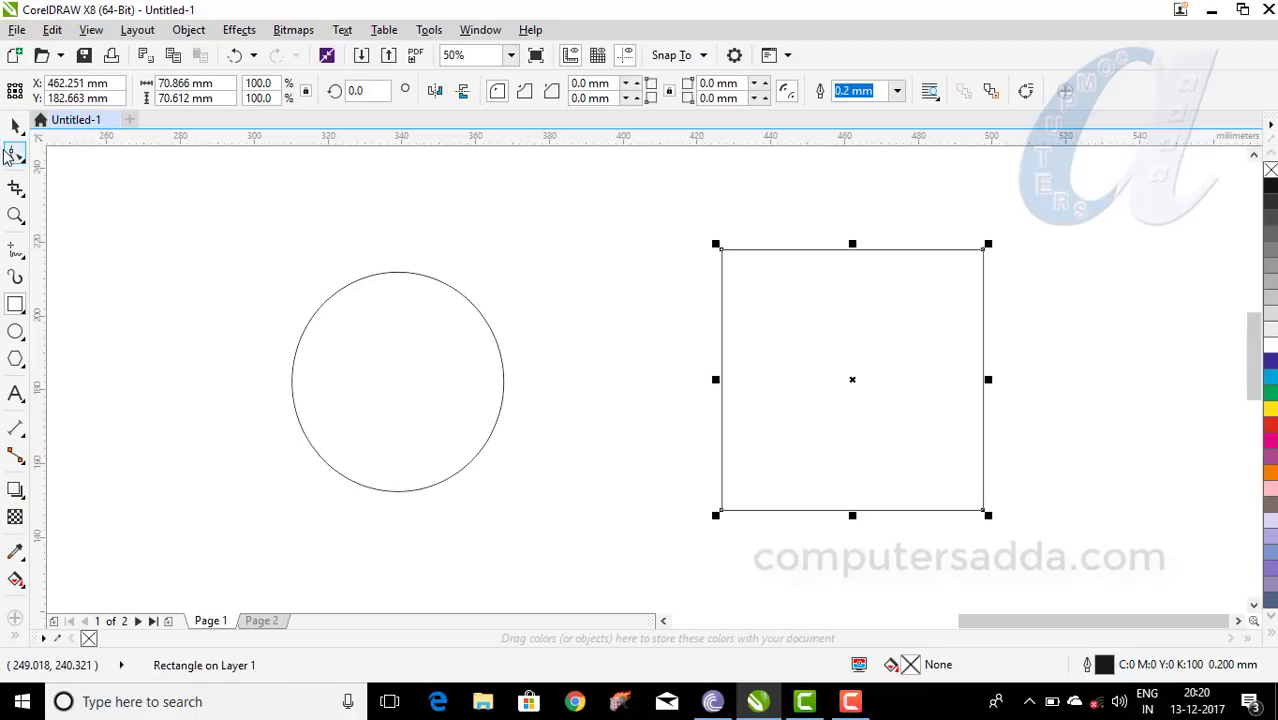
Step: Apply a one-step outside contour to the ellipse with the Contour tool, offset about 23.4 mm
click(15, 126)
click(362, 277)
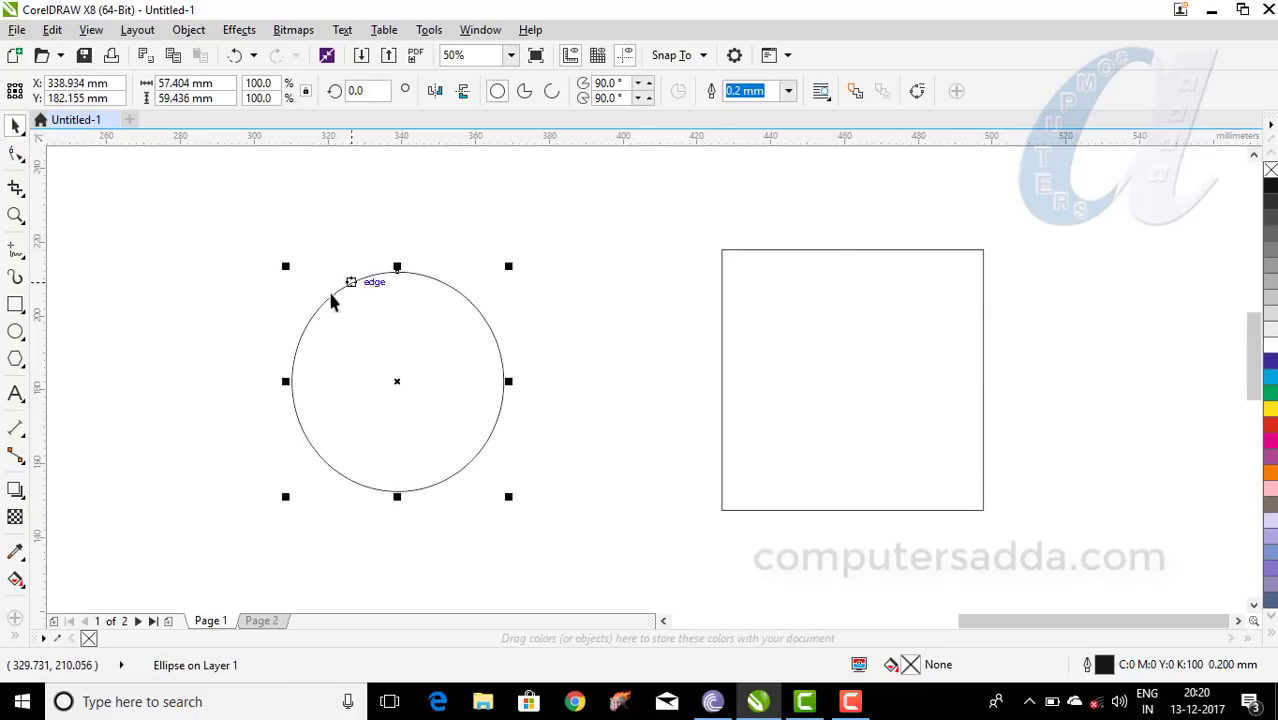
click(23, 499)
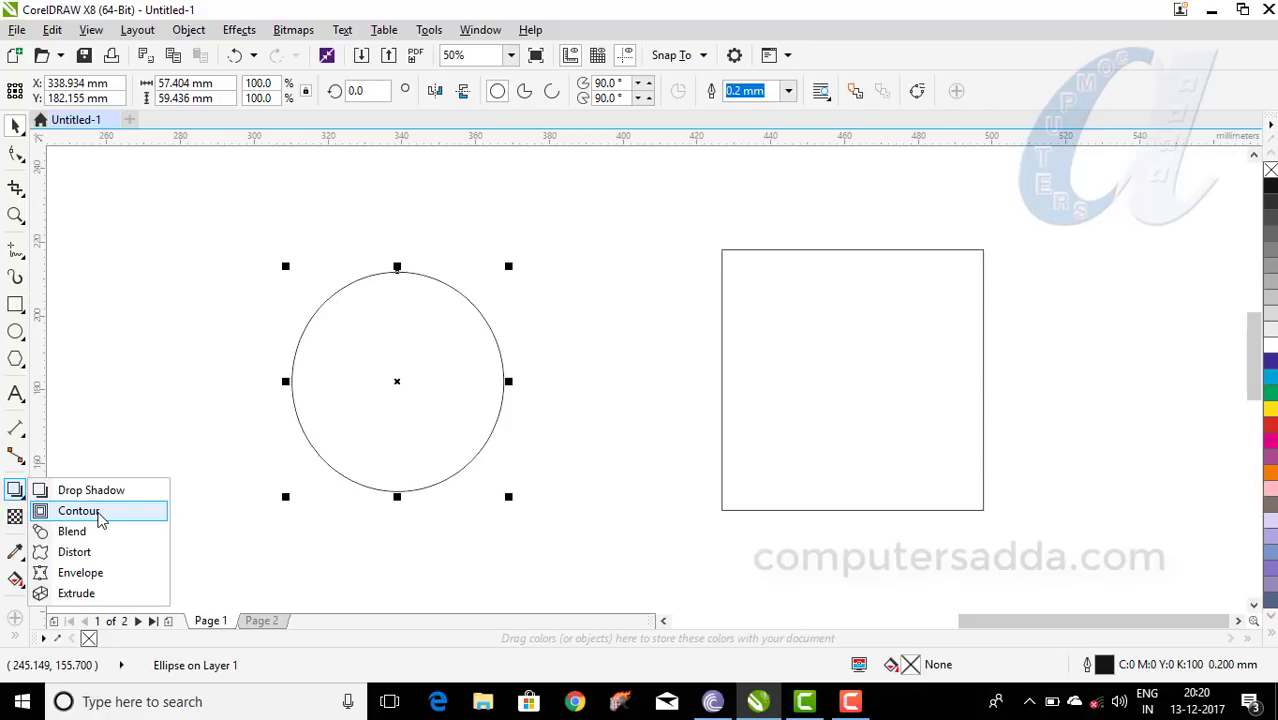
click(79, 511)
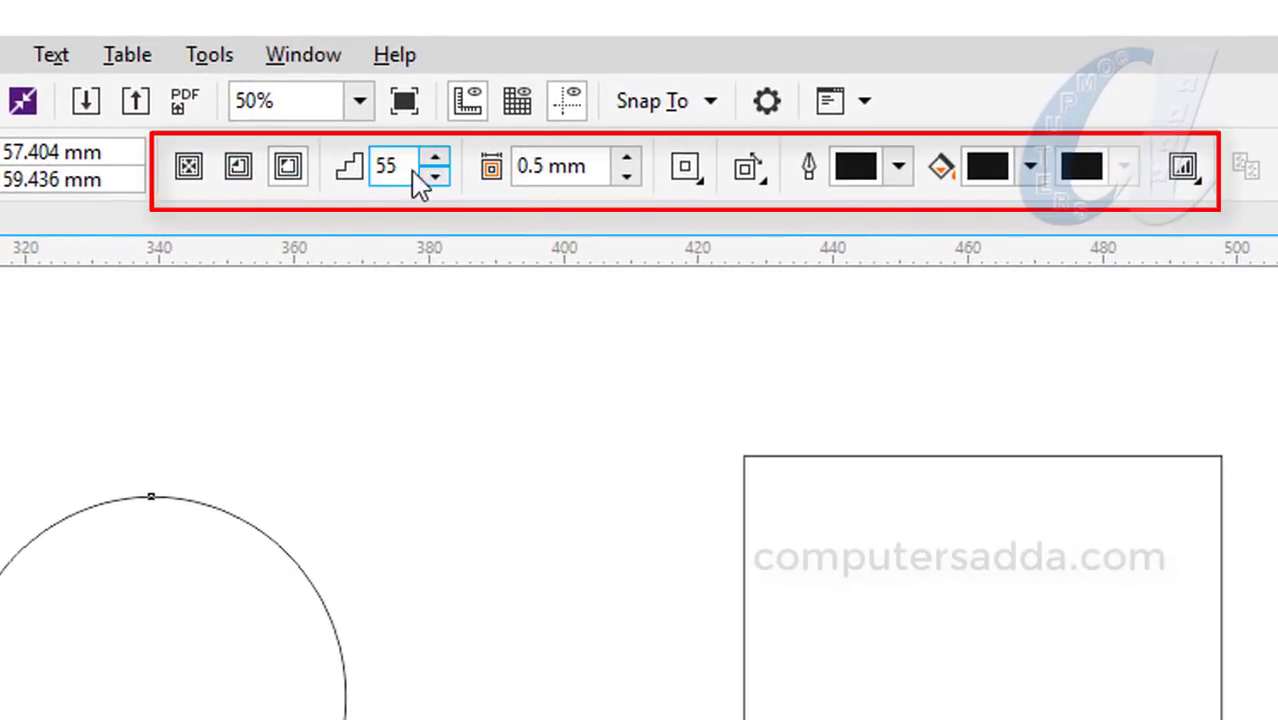
click(405, 400)
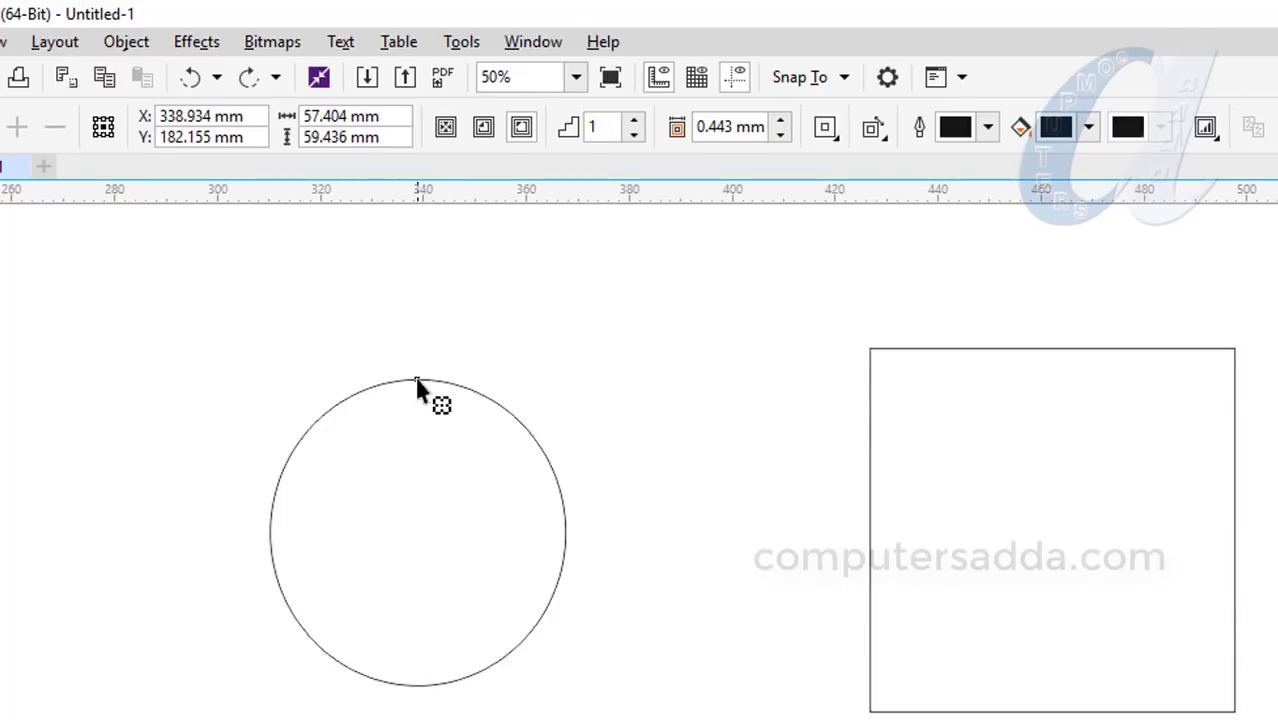
mouse_move(418, 390)
mouse_down()
mouse_move(418, 455)
mouse_move(430, 386)
mouse_move(476, 294)
mouse_move(514, 255)
mouse_move(499, 280)
mouse_move(533, 257)
mouse_move(496, 337)
mouse_move(548, 257)
mouse_move(516, 325)
mouse_move(548, 257)
mouse_up()
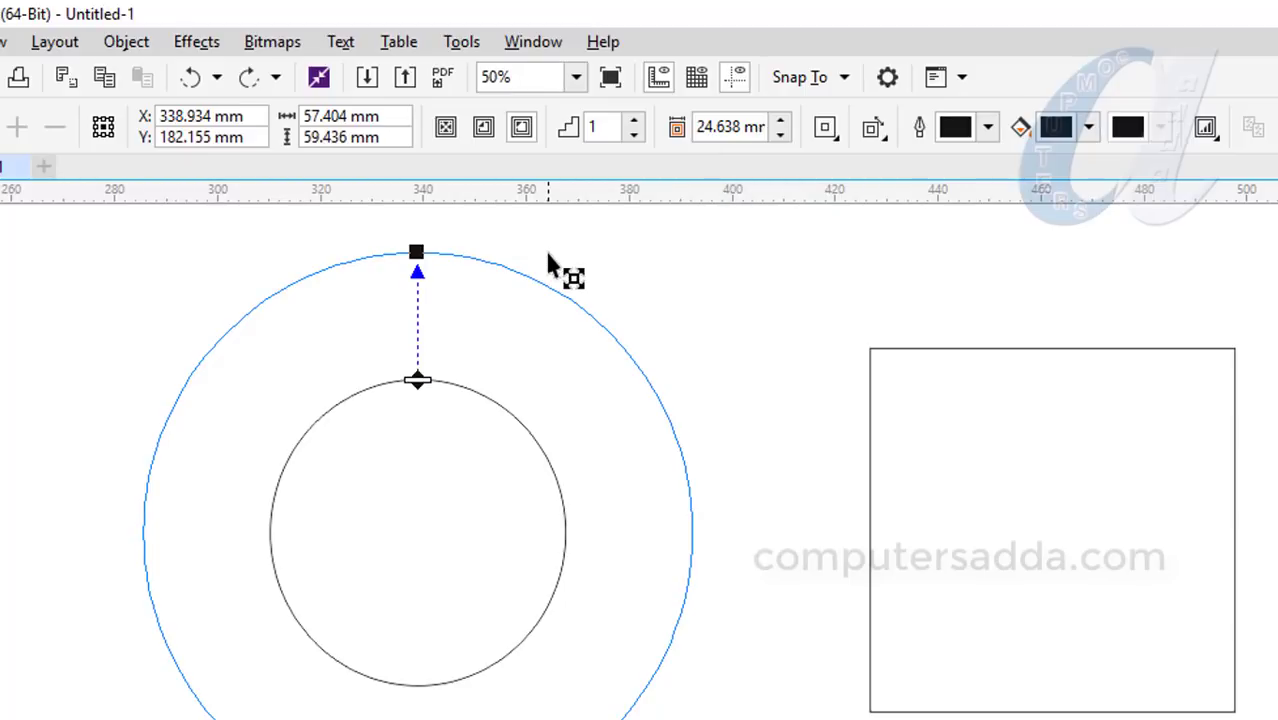
mouse_move(548, 260)
mouse_down()
mouse_move(556, 251)
mouse_move(536, 314)
mouse_move(565, 271)
mouse_up()
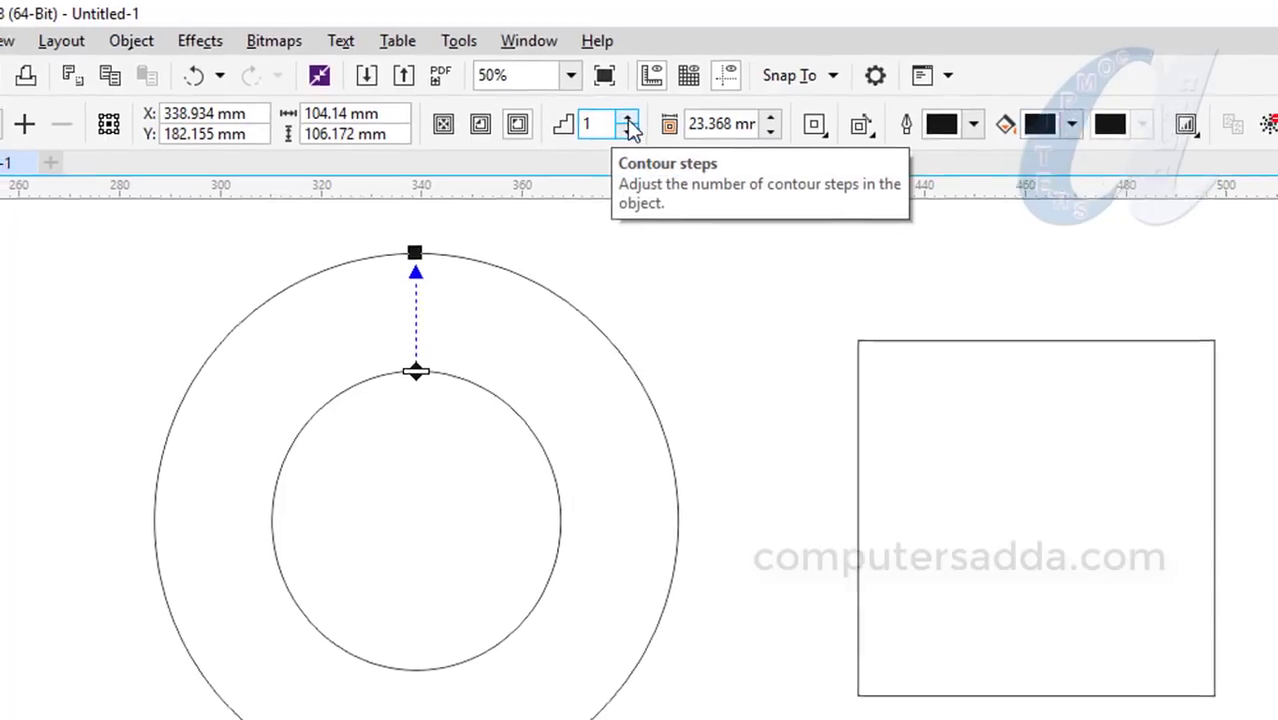
Step: Increase the number of contour steps around the ellipse to 7
click(634, 120)
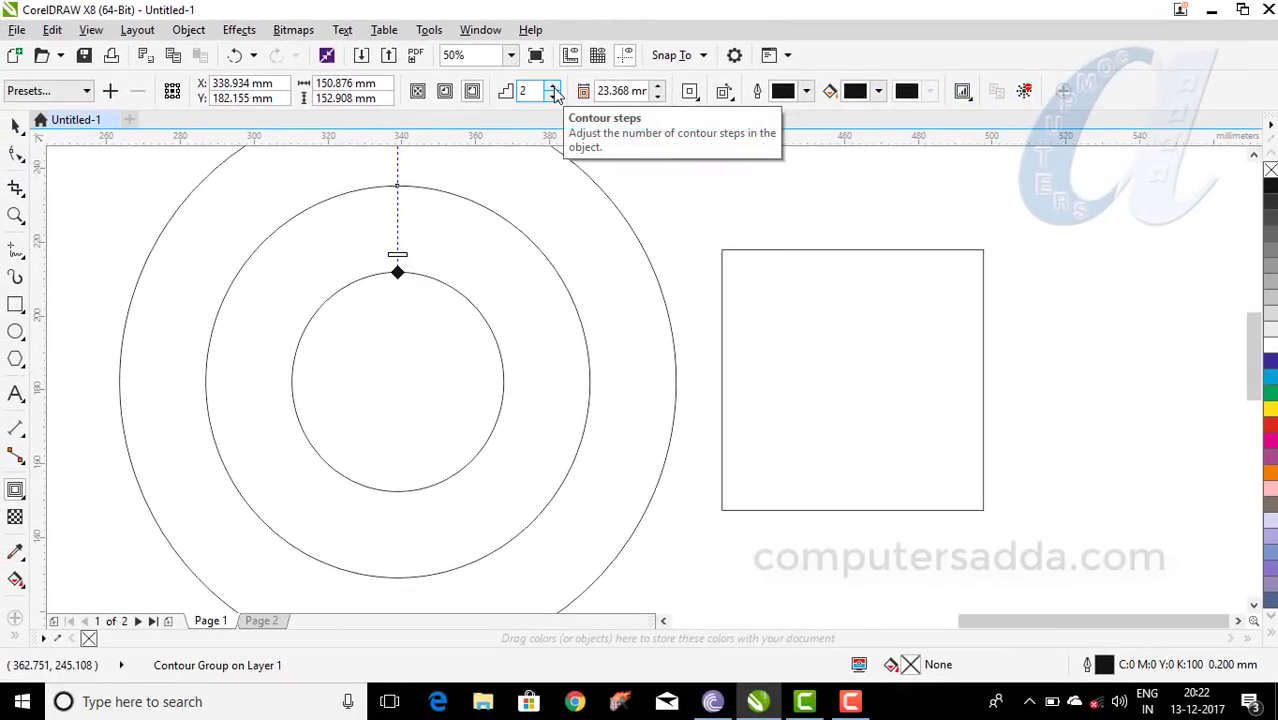
click(554, 89)
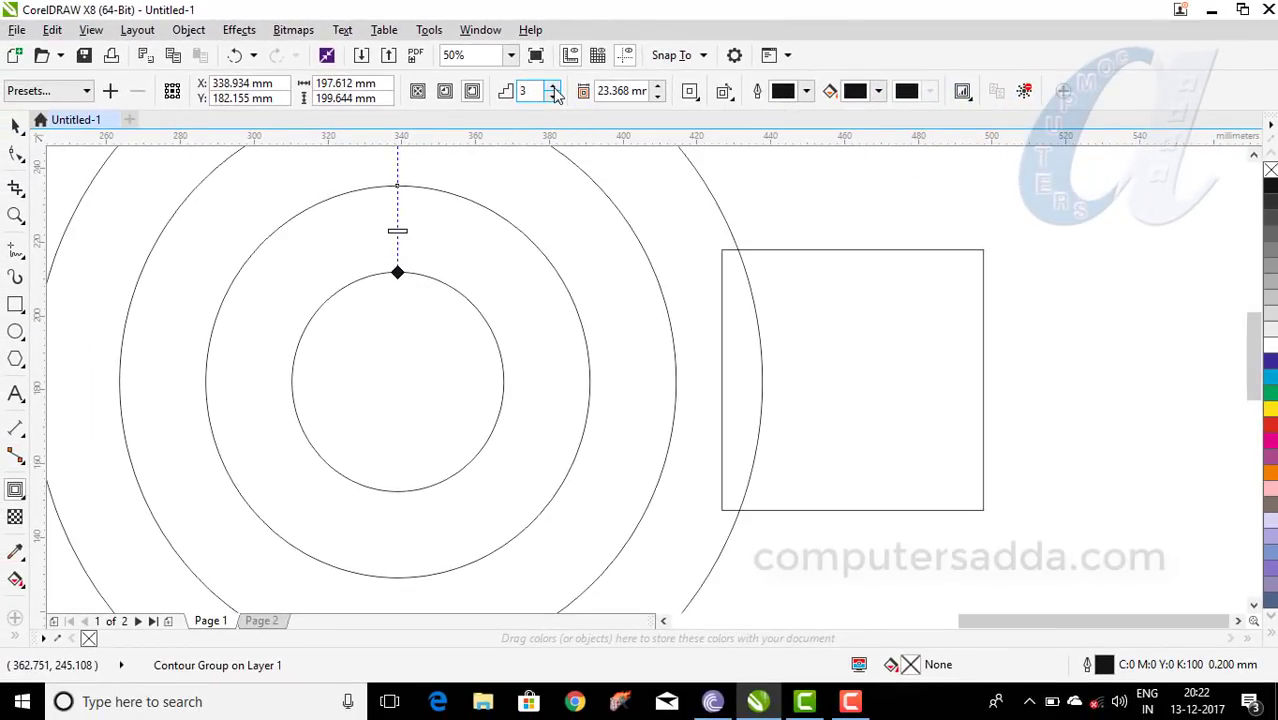
click(554, 89)
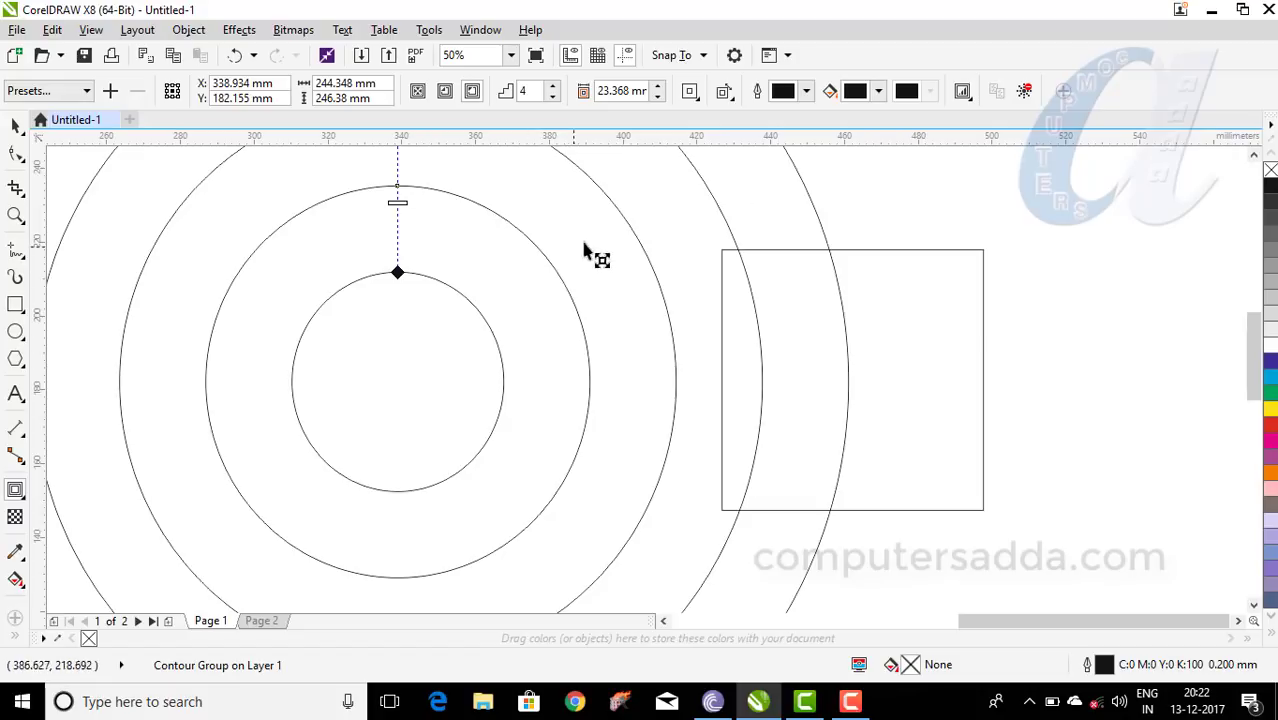
scroll(594, 260, down, 5)
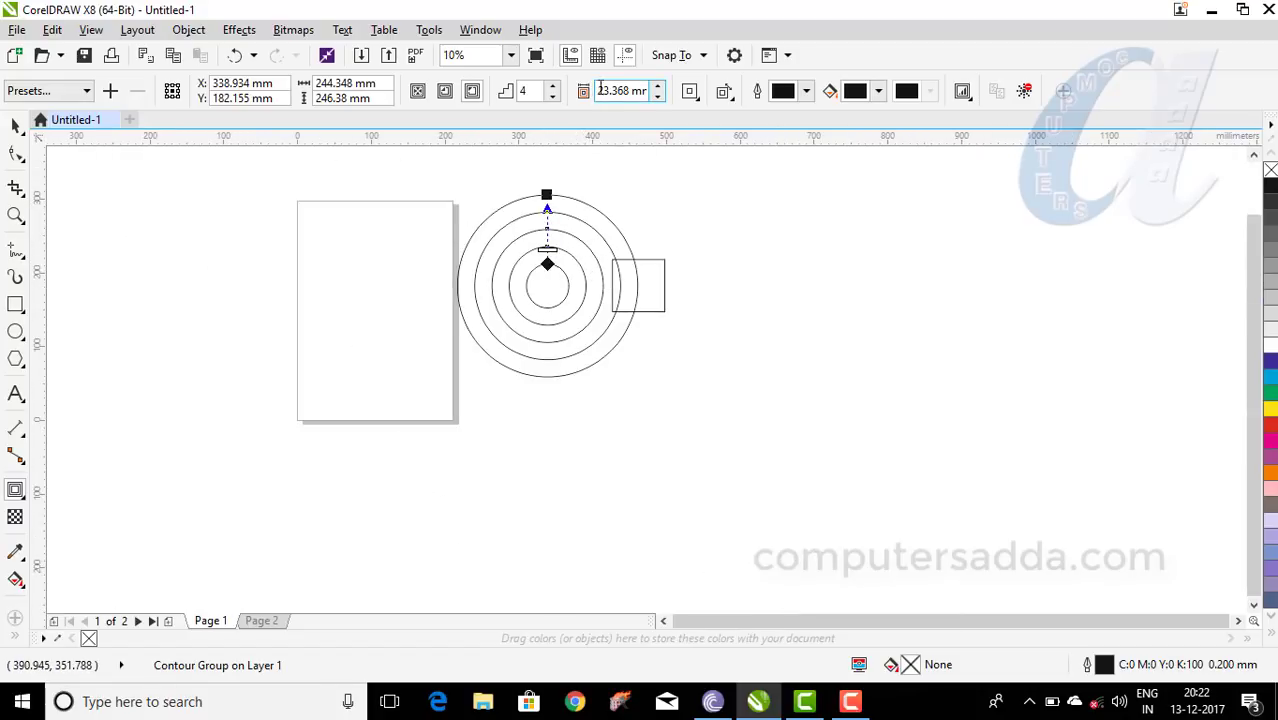
click(553, 87)
click(553, 87)
click(553, 87)
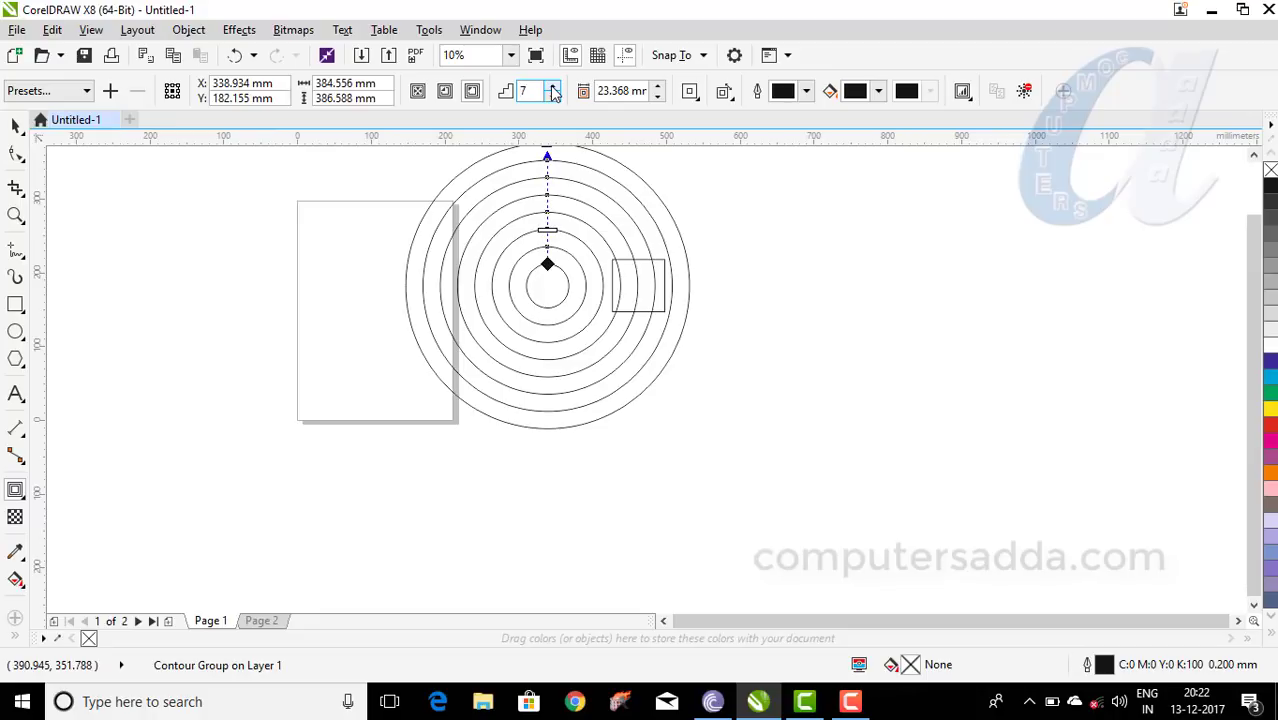
Step: Reduce the number of contour steps around the ellipse to 2
click(553, 96)
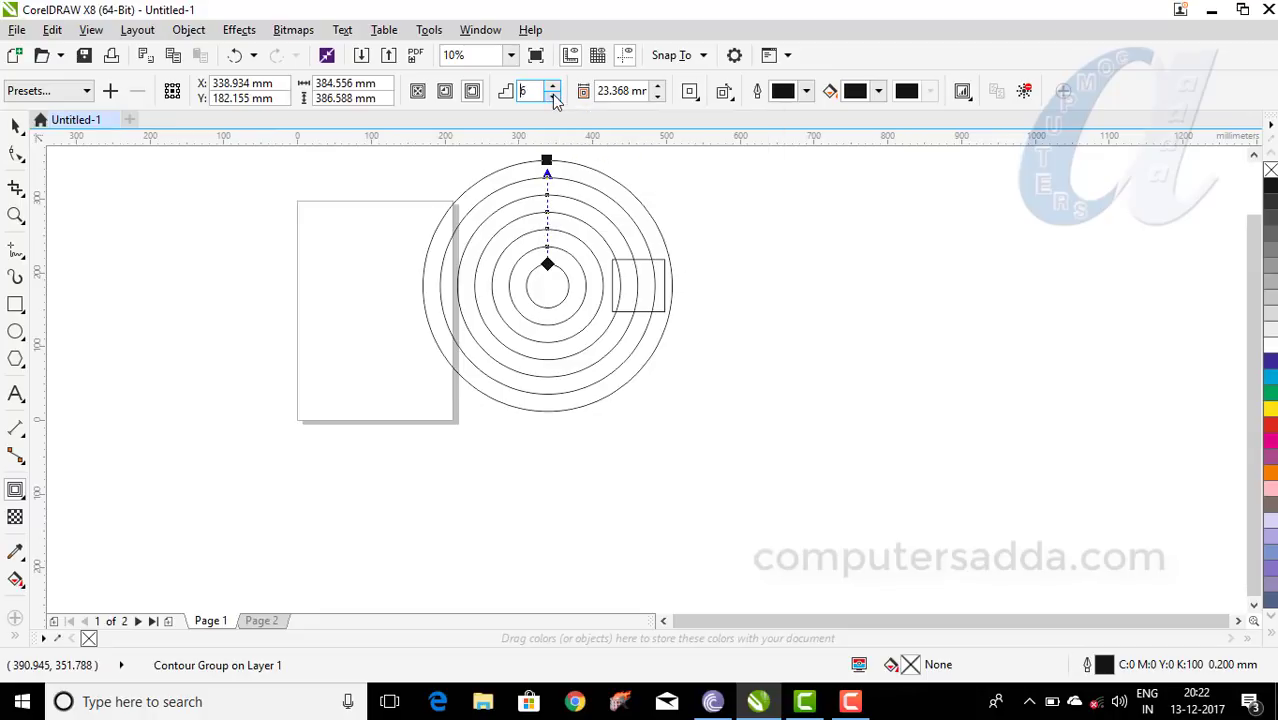
click(553, 96)
click(553, 96)
click(553, 96)
click(553, 96)
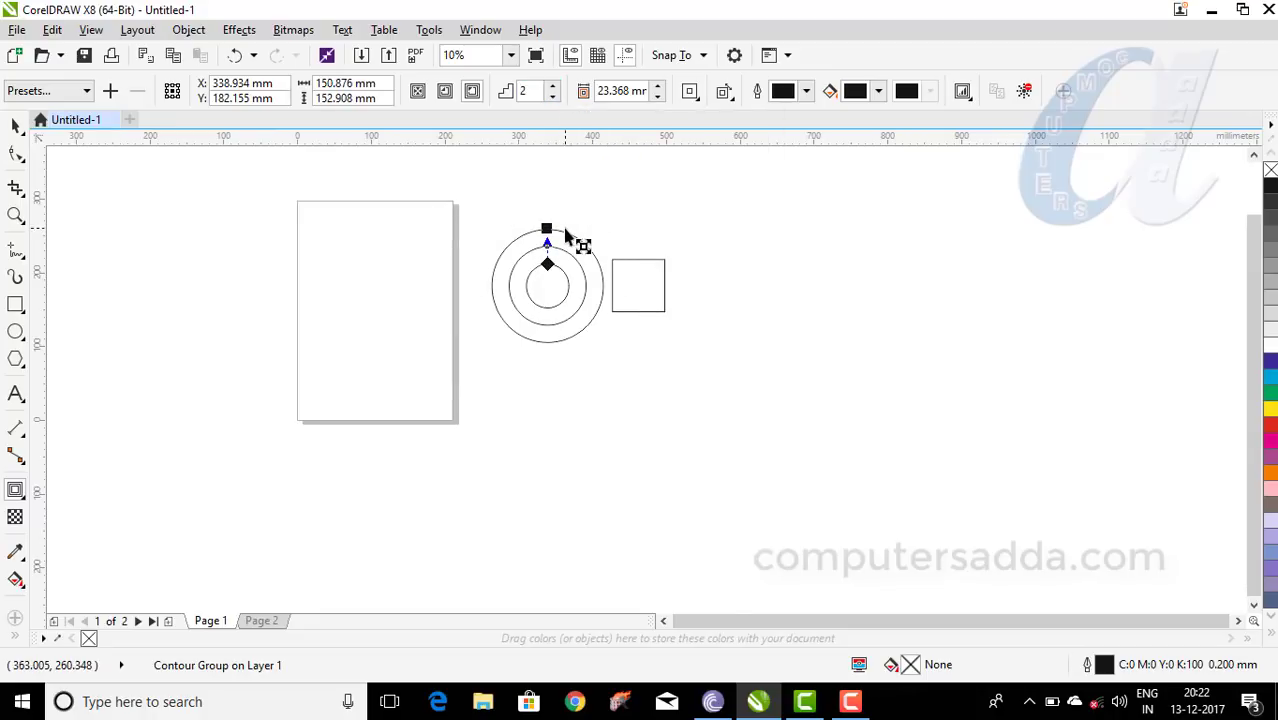
scroll(571, 237, up, 3)
scroll(516, 372, up, 2)
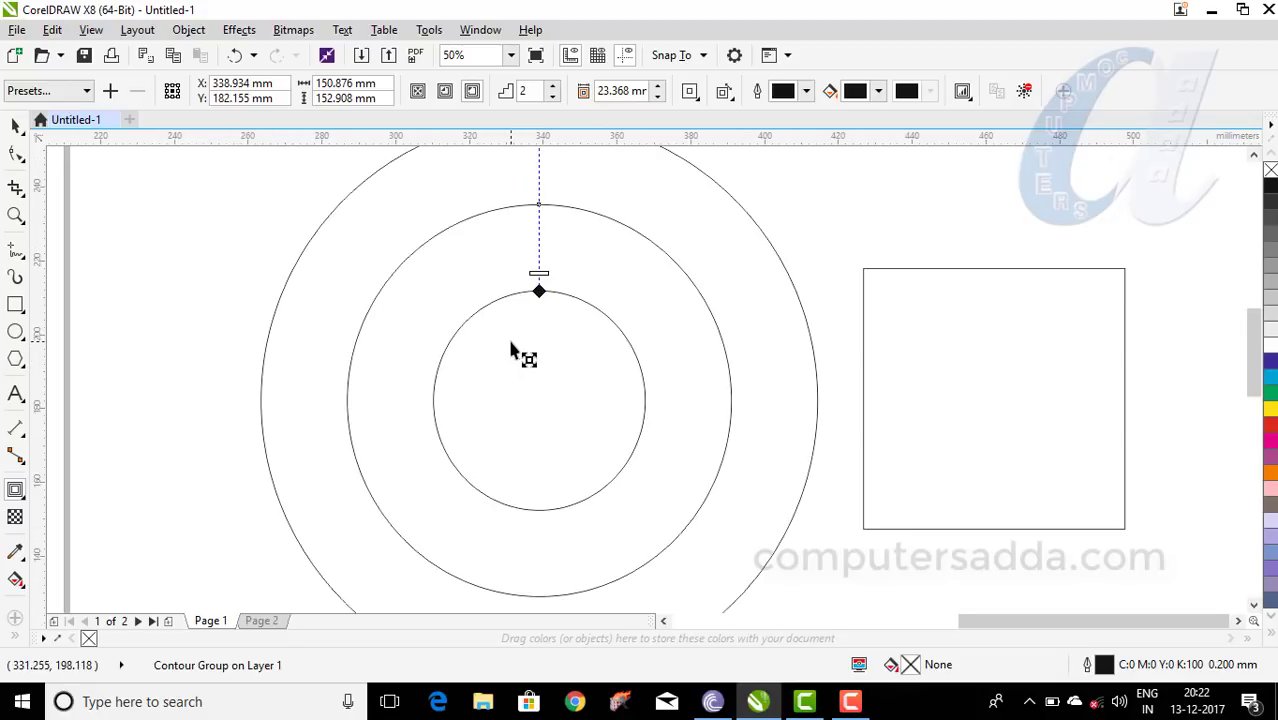
scroll(516, 348, down, 1)
scroll(515, 349, up, 1)
scroll(510, 309, up, 1)
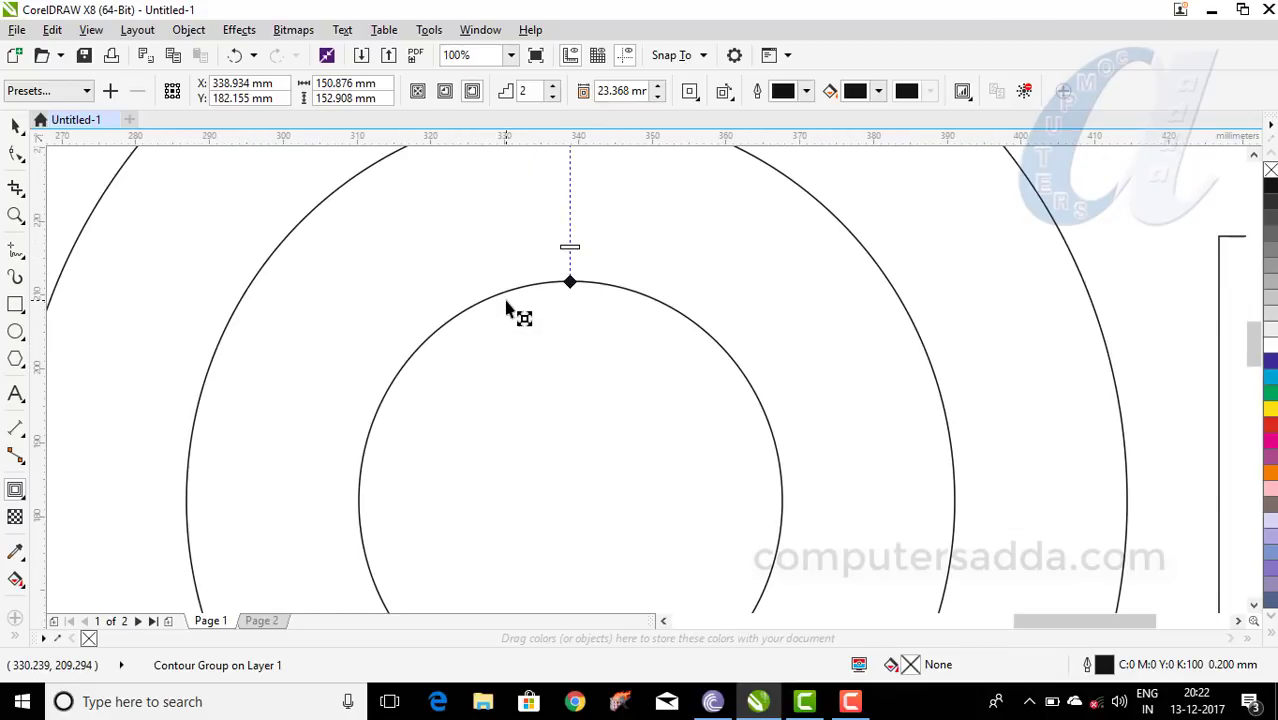
scroll(512, 309, down, 1)
scroll(513, 310, up, 1)
scroll(513, 310, down, 2)
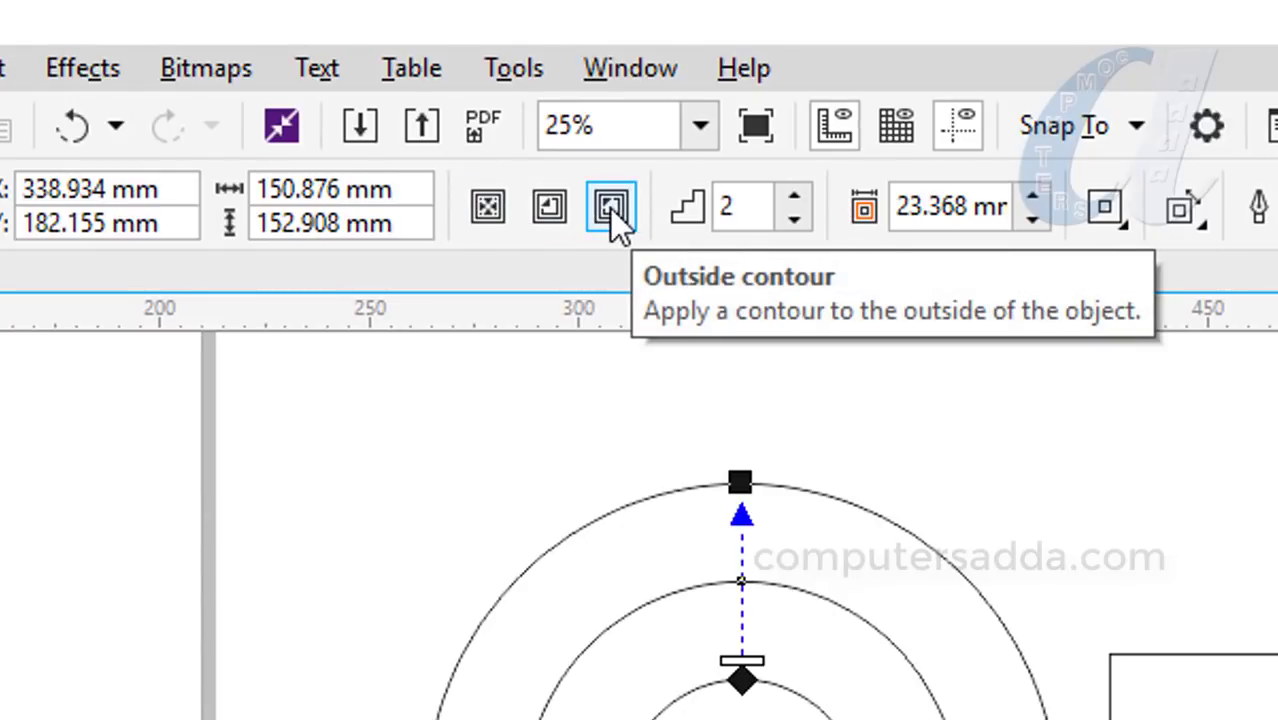
Step: Switch the ellipse's contour to the inside and return it to the outside
click(549, 207)
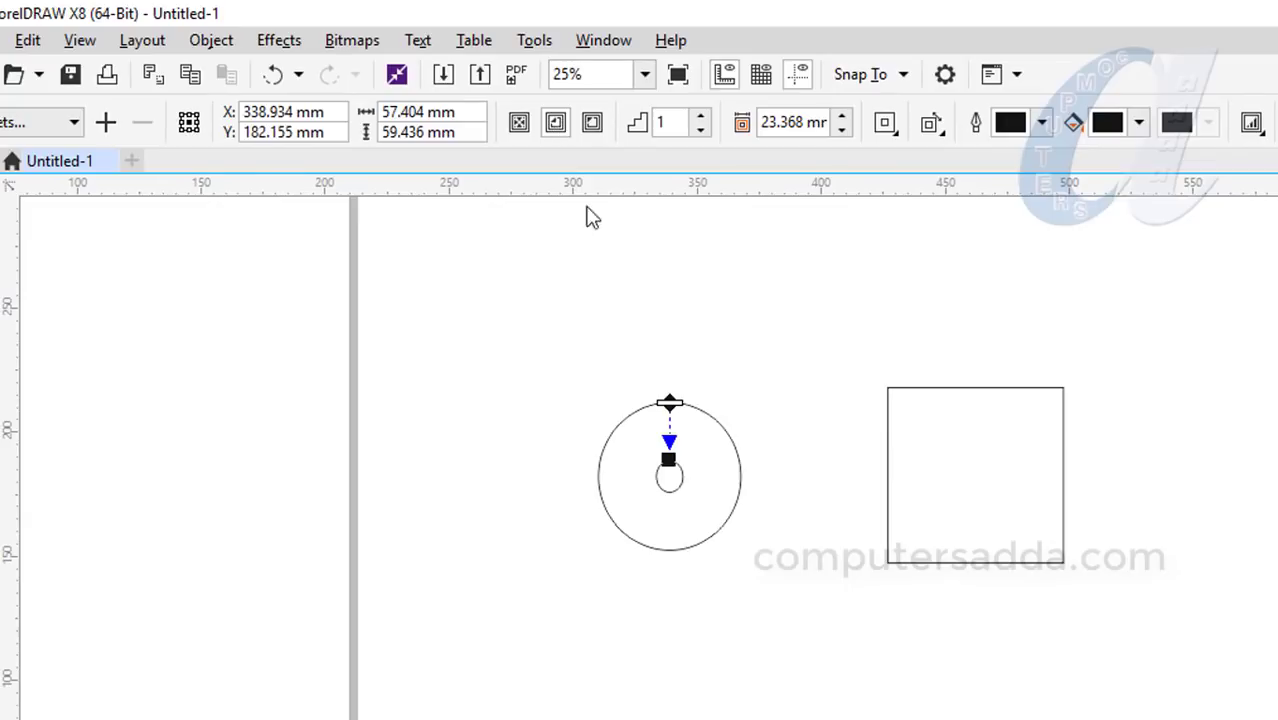
scroll(662, 465, up, 2)
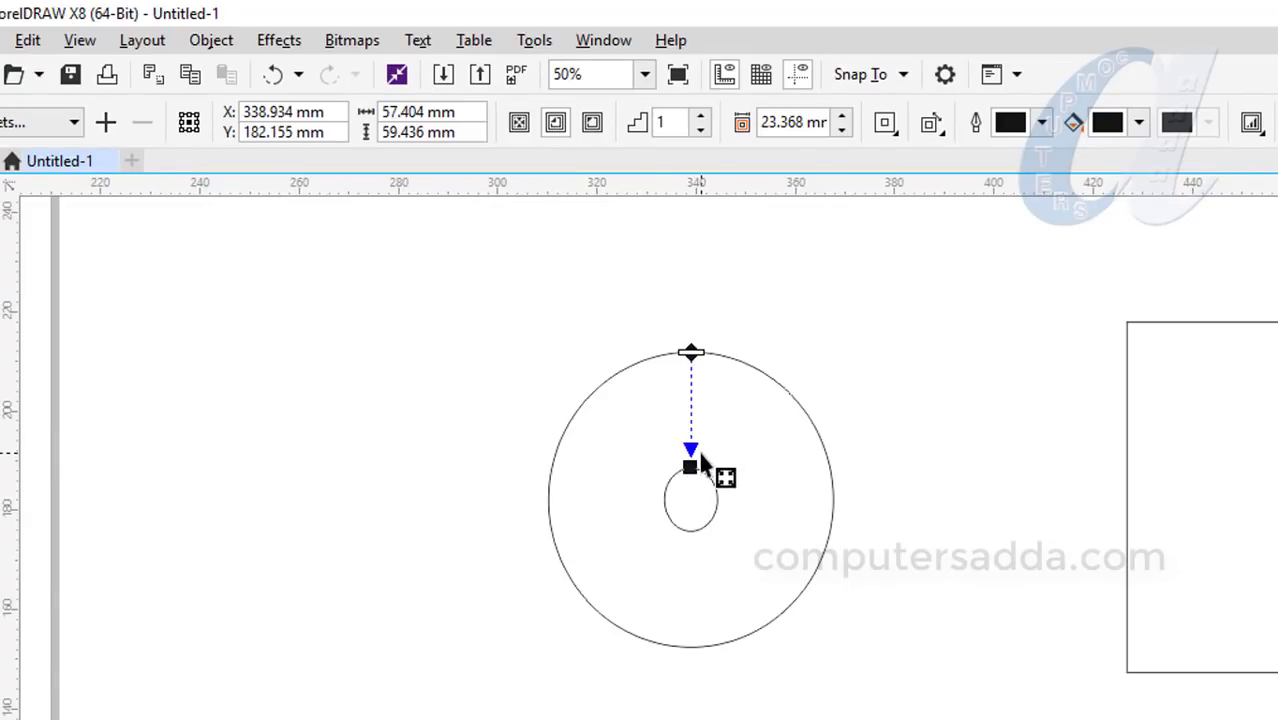
click(592, 124)
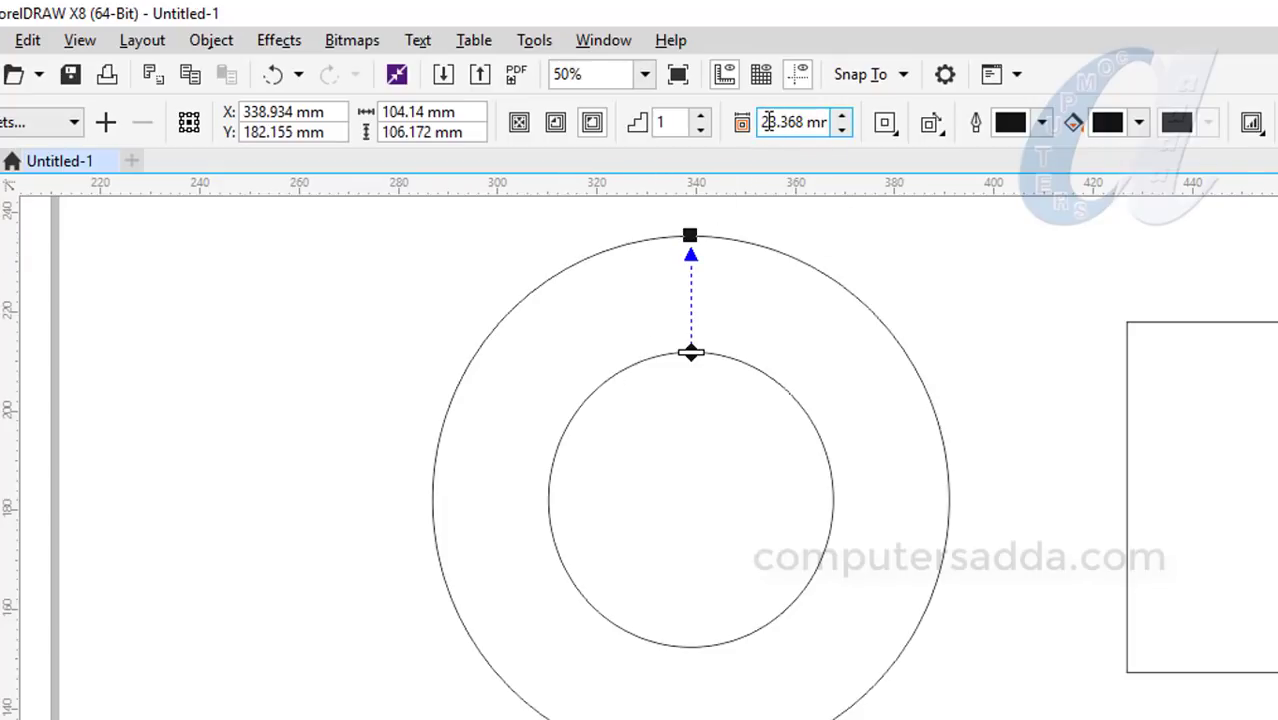
Step: Set the offset of the ellipse's outside contour to 10 mm
drag(765, 122, 700, 116)
key(Home)
text(2)
text(1)
drag(825, 122, 714, 110)
text(10)
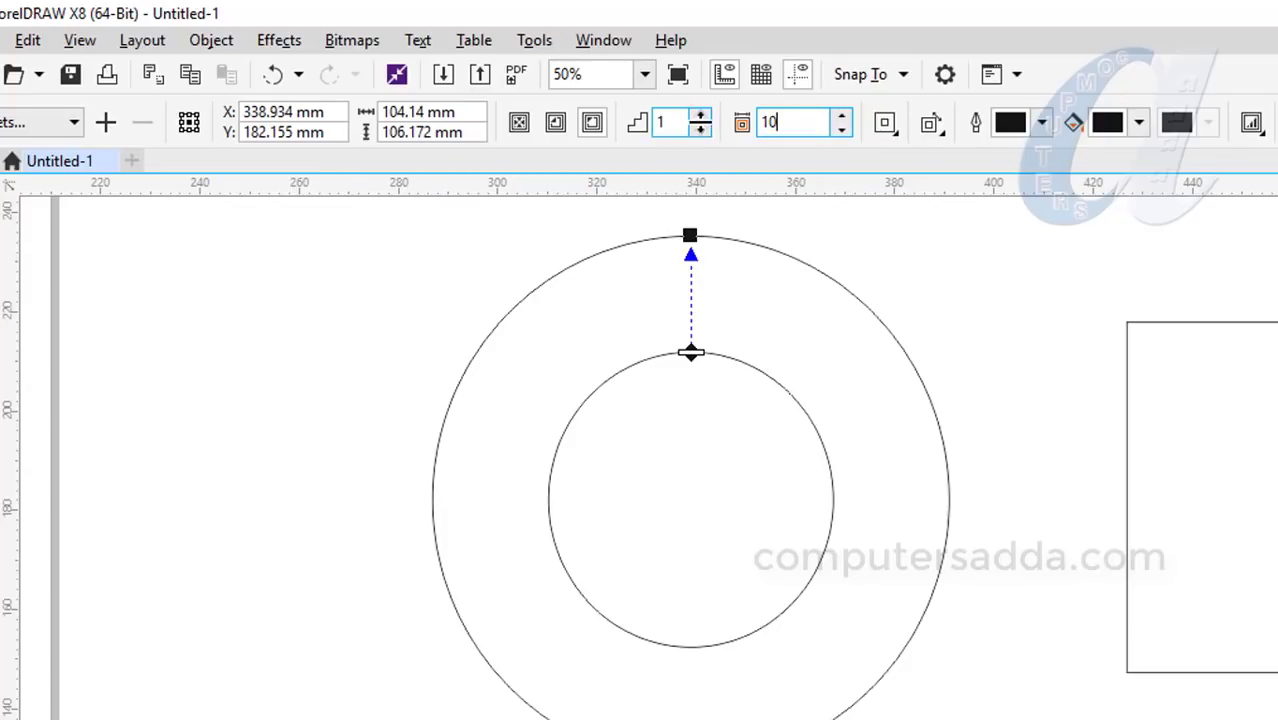
key(Return)
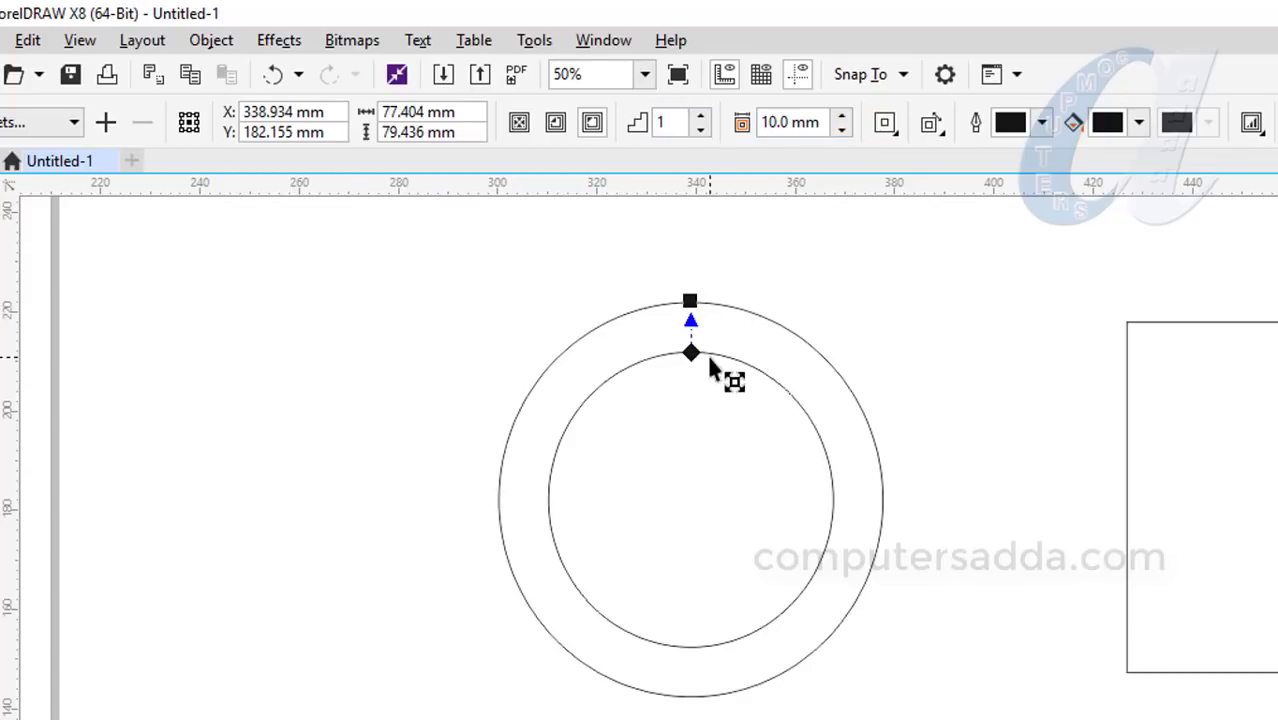
Step: Set the offset of the ellipse's outside contour to 3 mm
drag(822, 122, 714, 112)
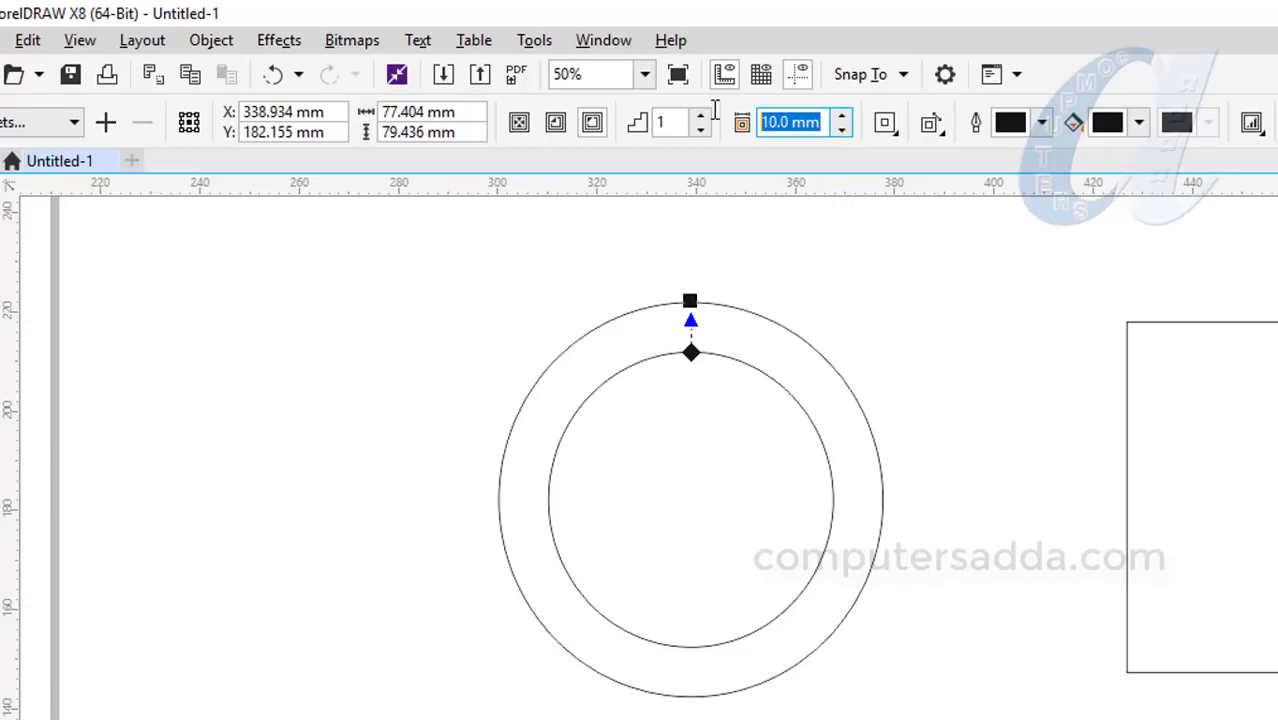
text(3)
key(Return)
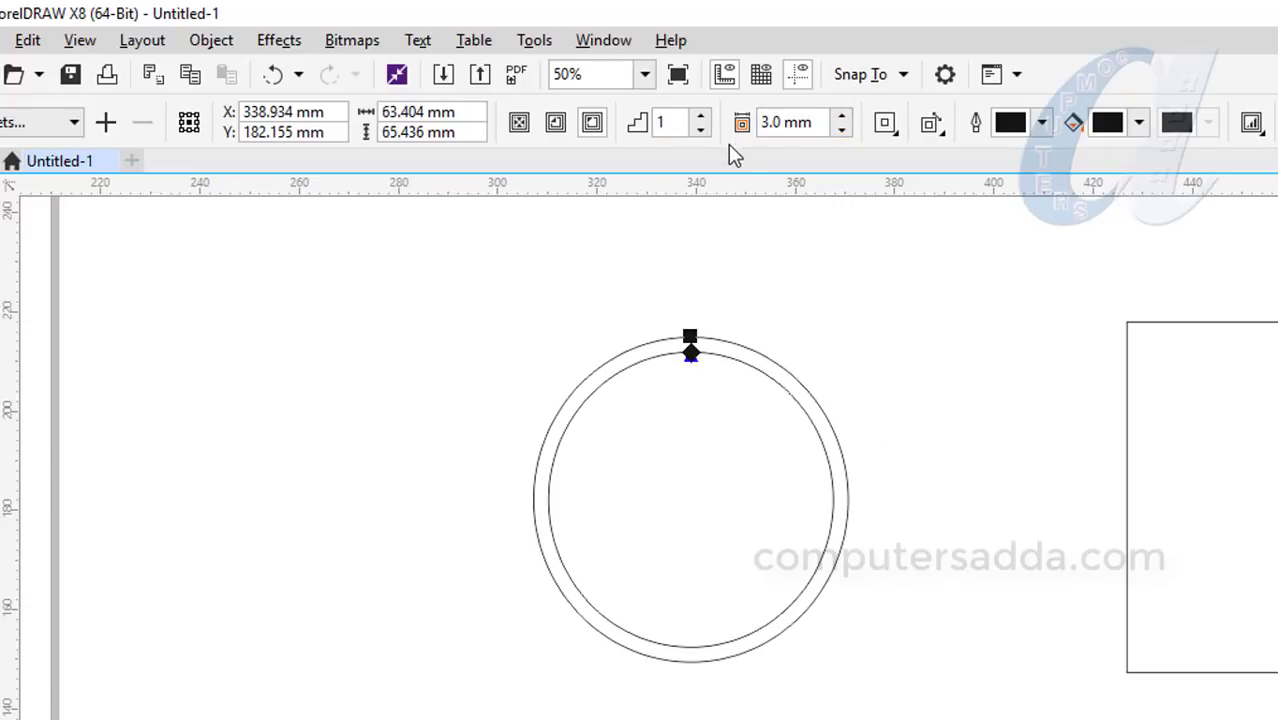
scroll(660, 335, up, 2)
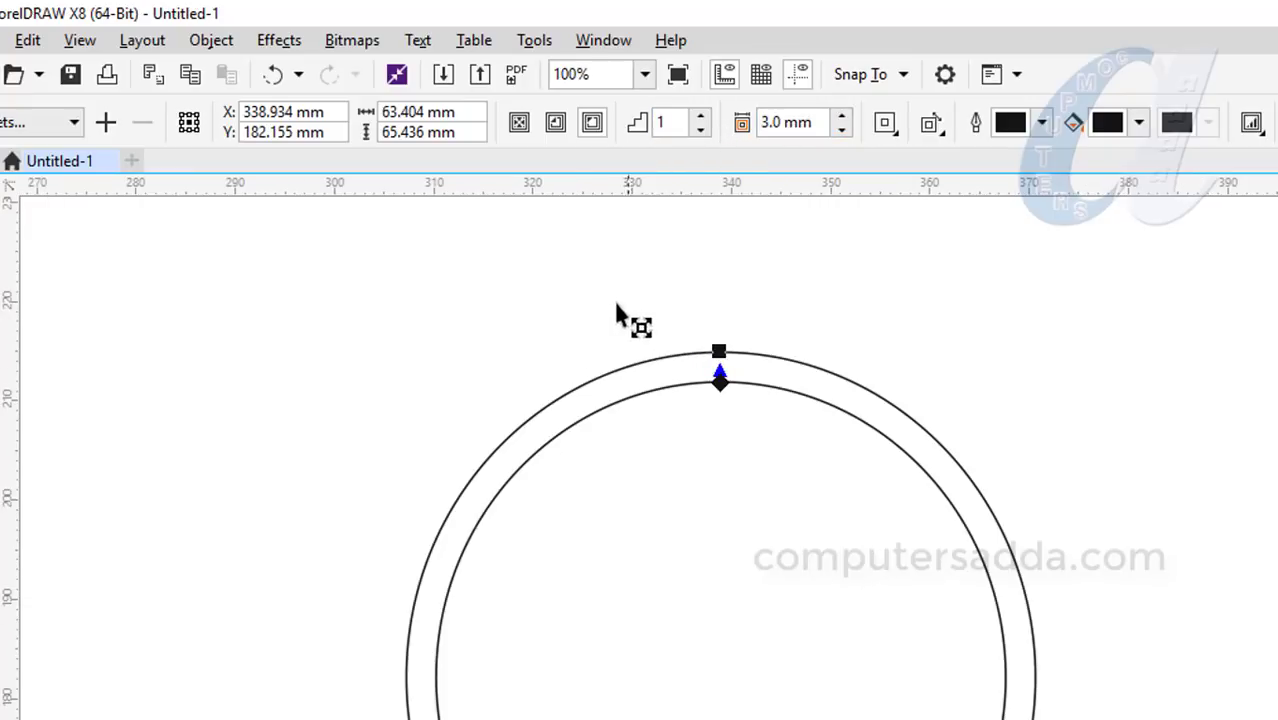
Step: Change the ellipse's contour to an inside contour with 6 steps
click(558, 131)
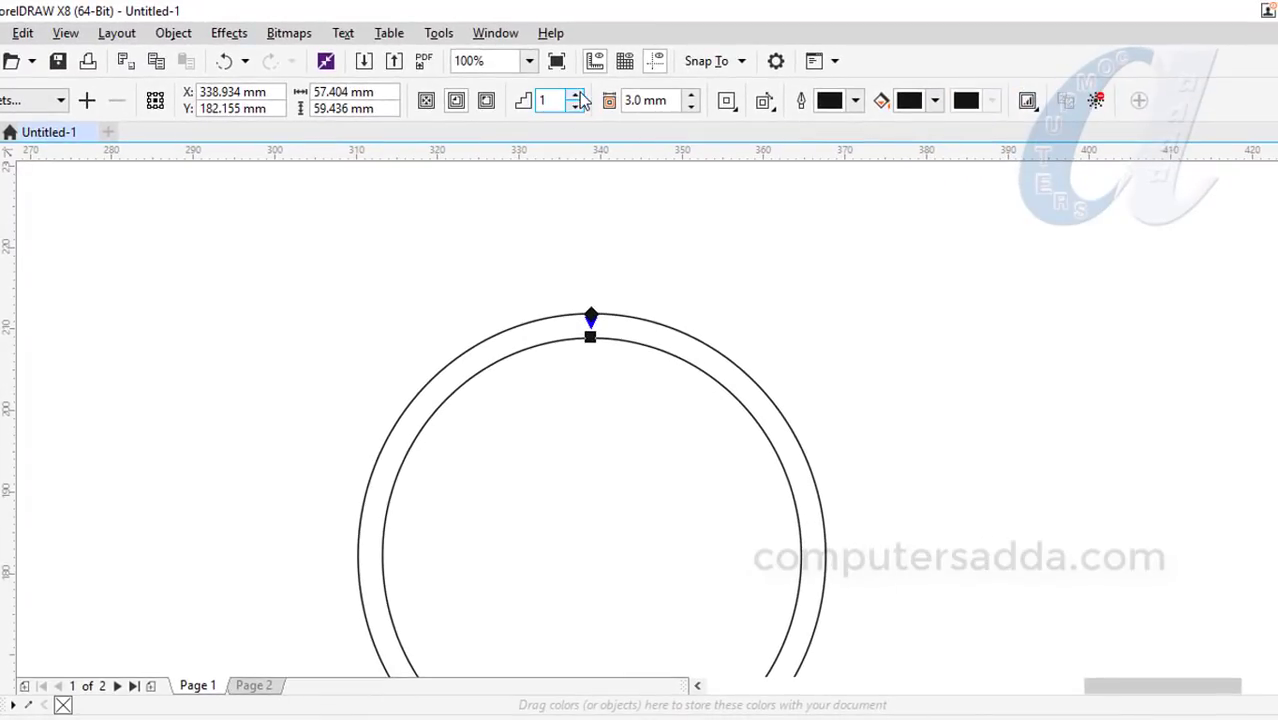
click(577, 95)
click(577, 95)
click(577, 95)
click(577, 95)
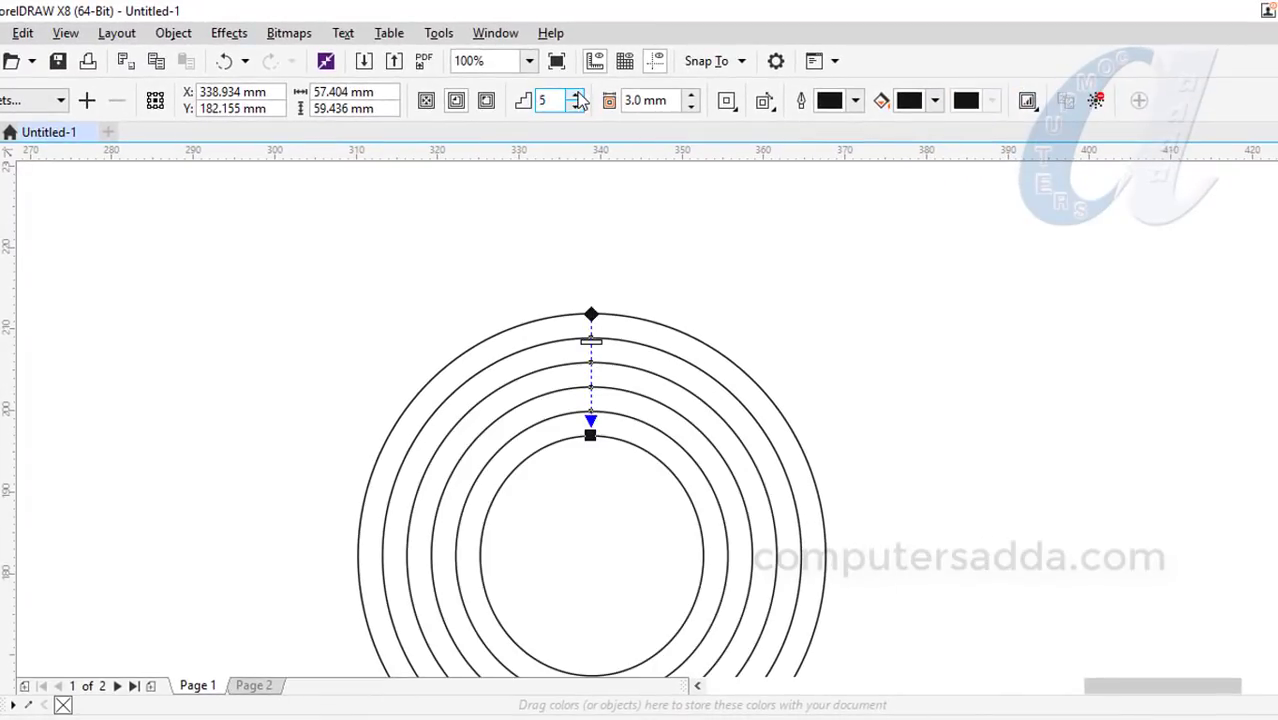
click(577, 95)
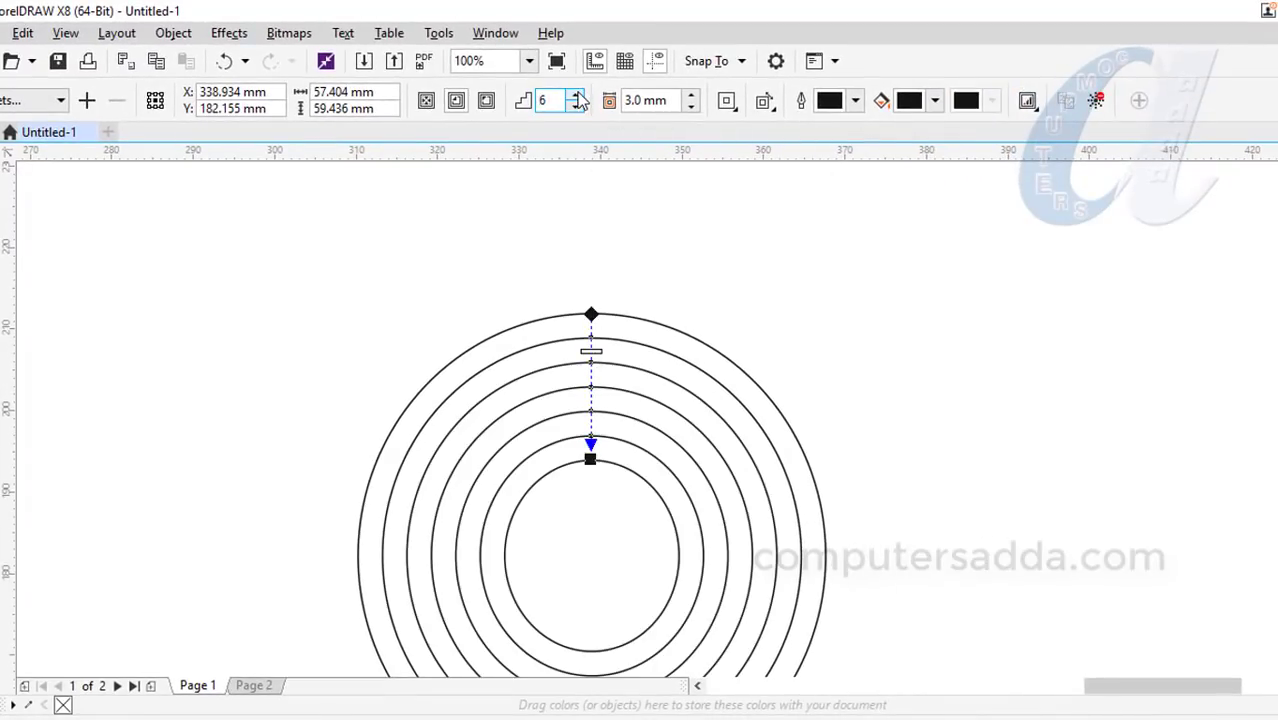
Step: Switch the contour back to the outside of the ellipse and reduce its offset to 0.5 mm
click(488, 102)
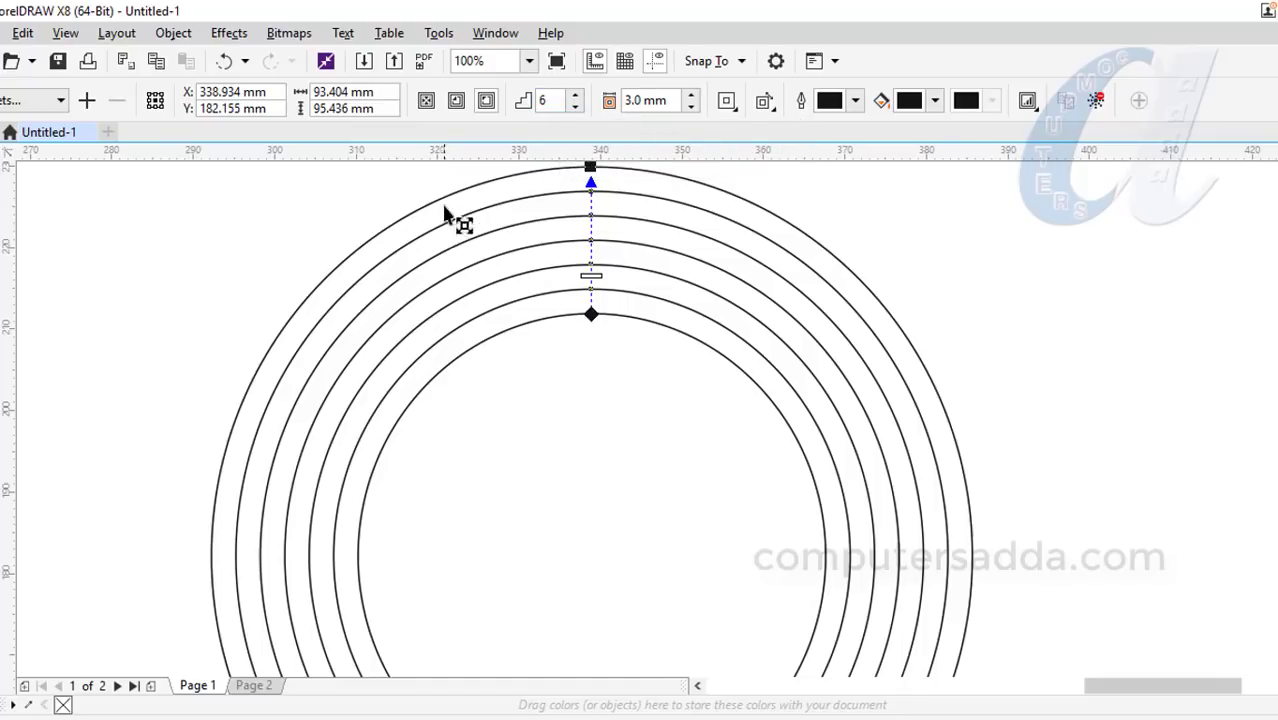
click(690, 107)
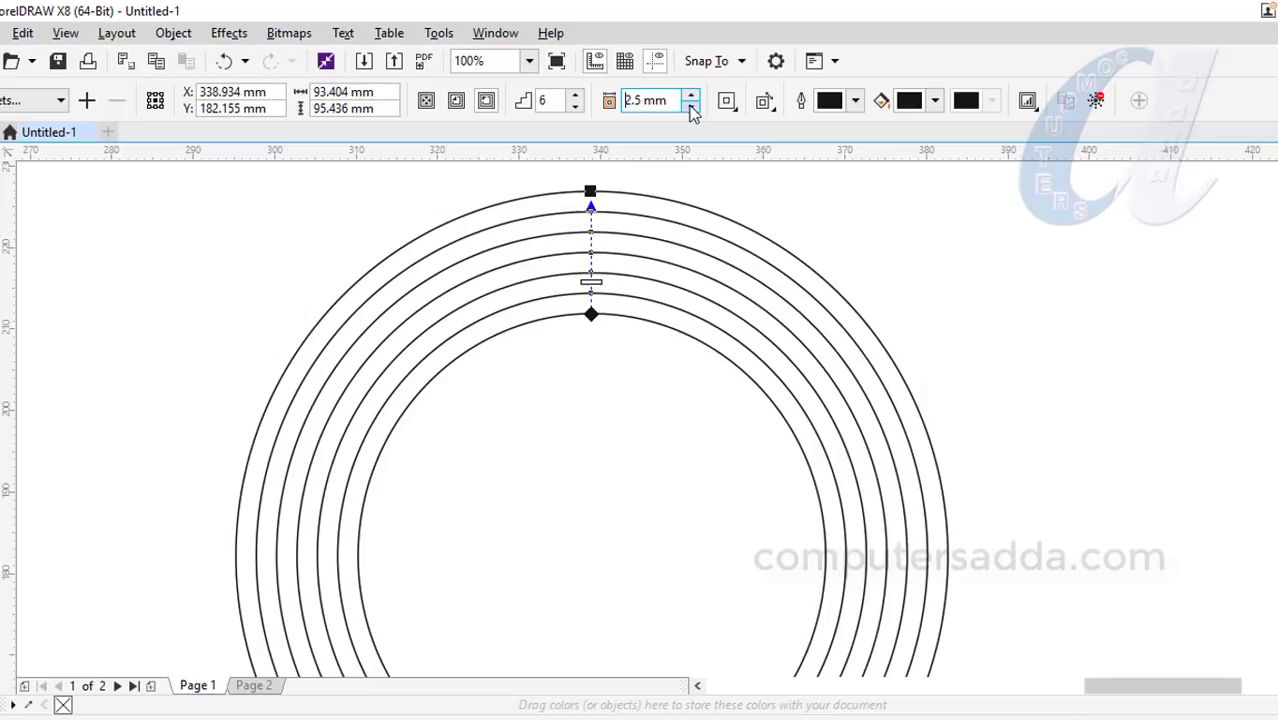
click(690, 107)
click(690, 107)
click(690, 107)
click(690, 107)
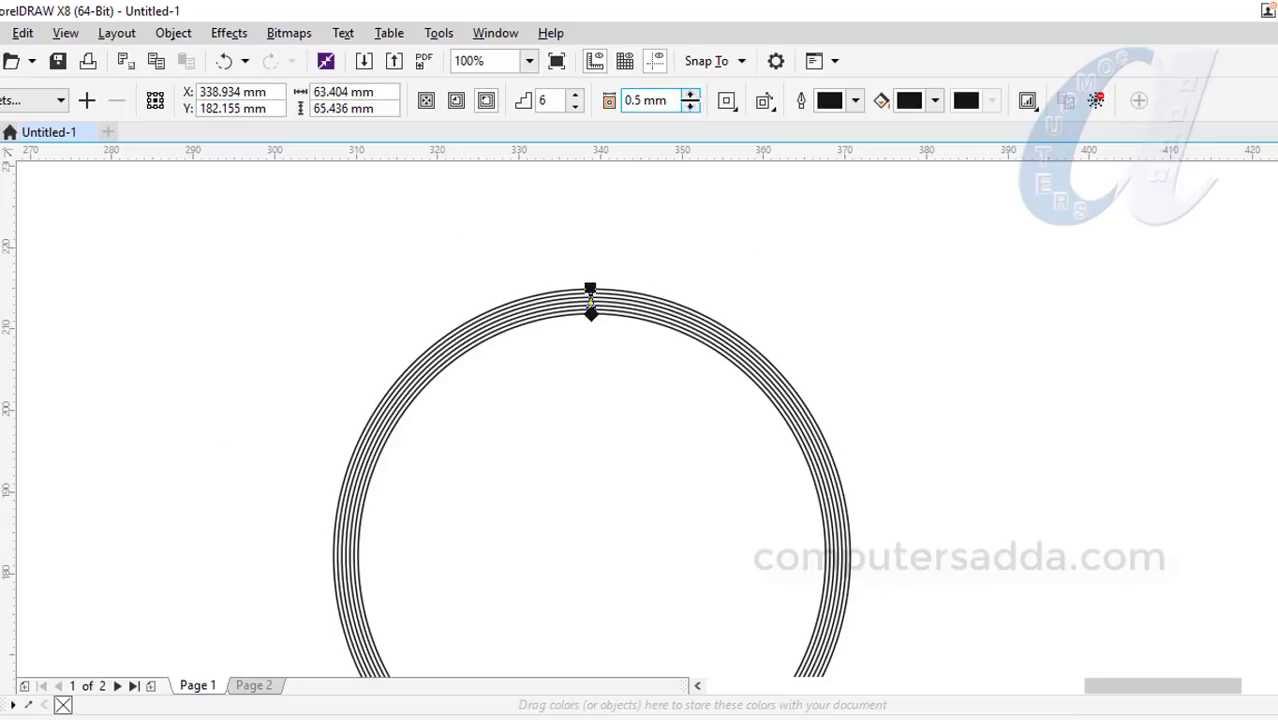
Step: Set the offset of the ellipse's outside contour to 2 mm
click(690, 96)
click(690, 96)
click(690, 96)
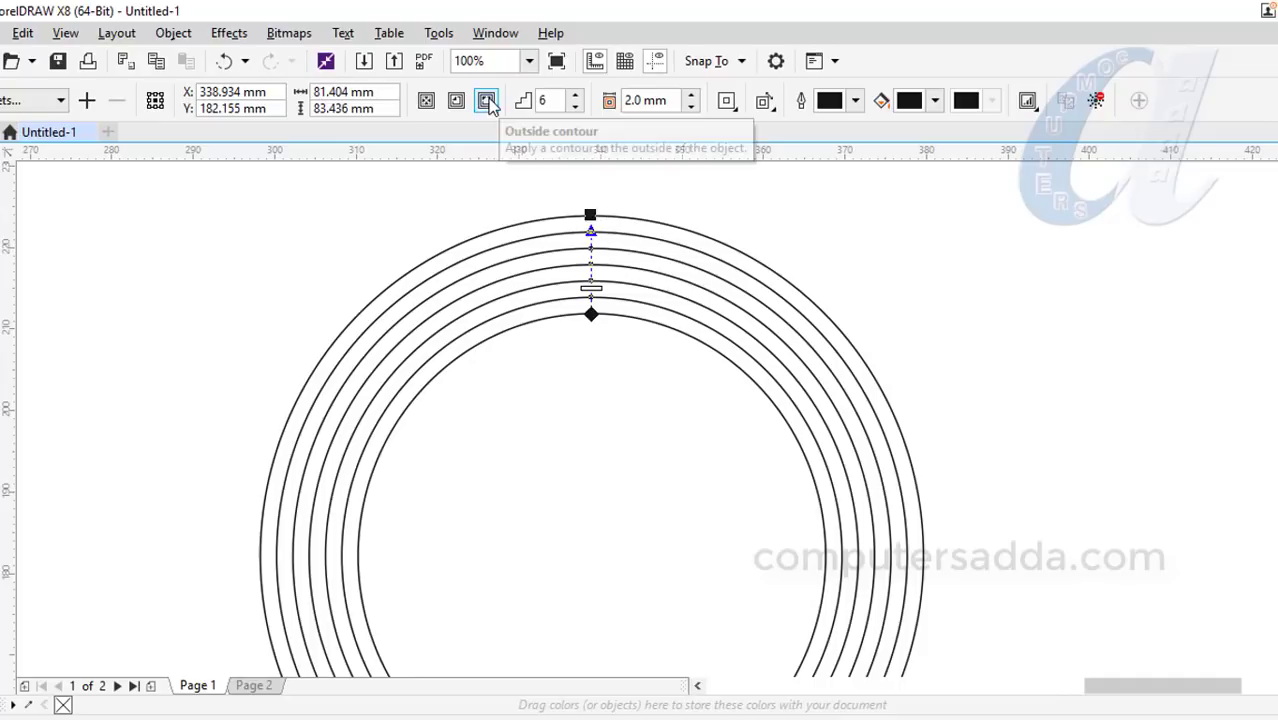
Step: Increase the ellipse's outside contour to 10 steps
click(577, 95)
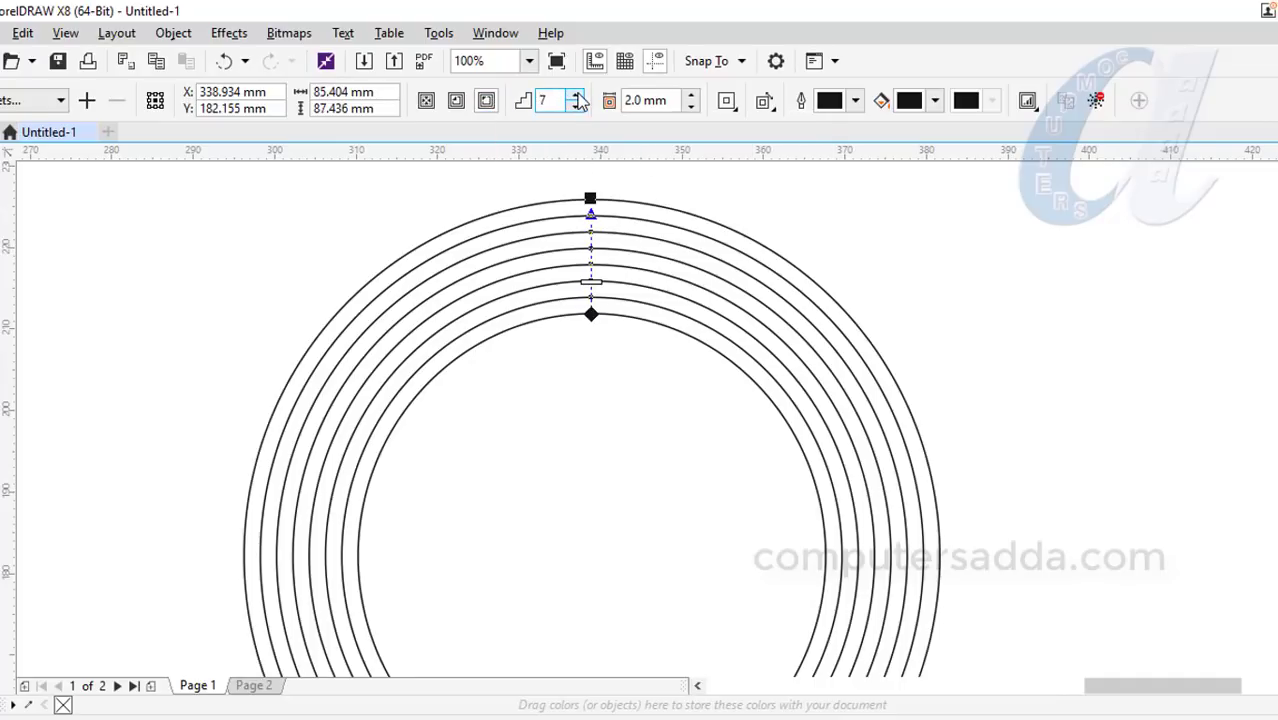
click(577, 95)
click(577, 95)
click(577, 95)
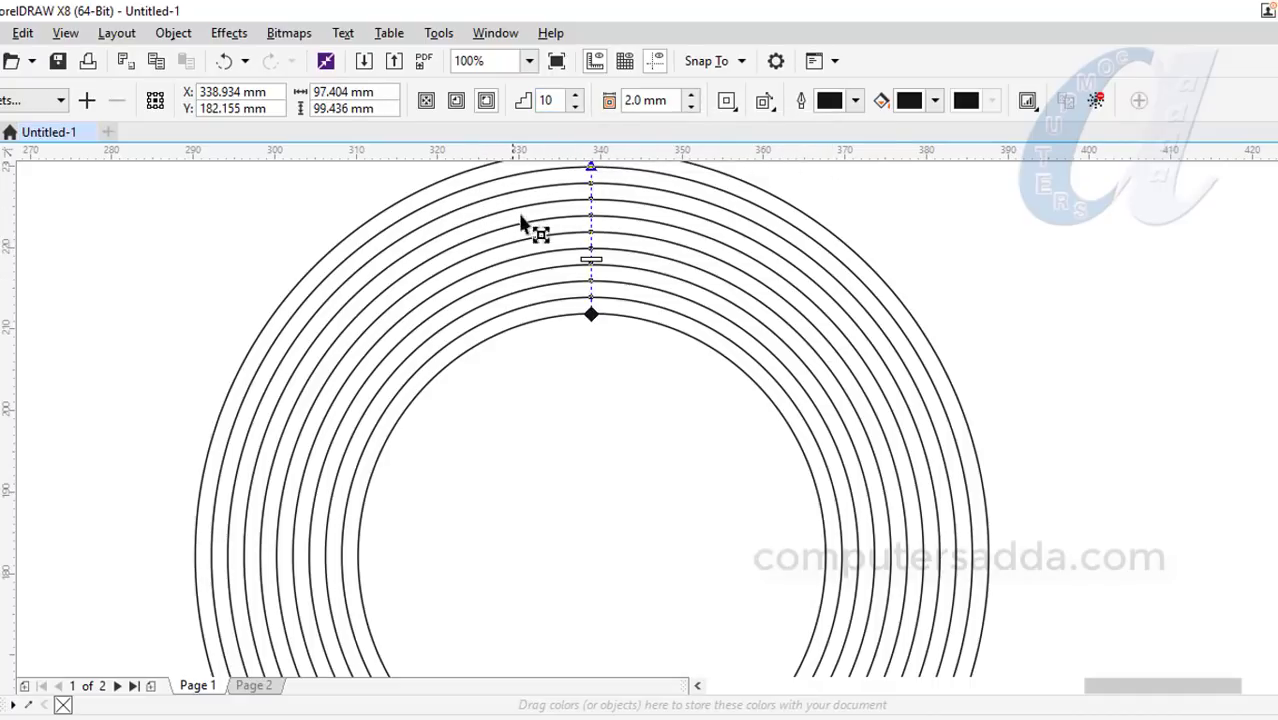
Step: Reduce the outside contour to 8 steps, raise it back to 10, and settle on 9 steps
click(575, 108)
click(575, 108)
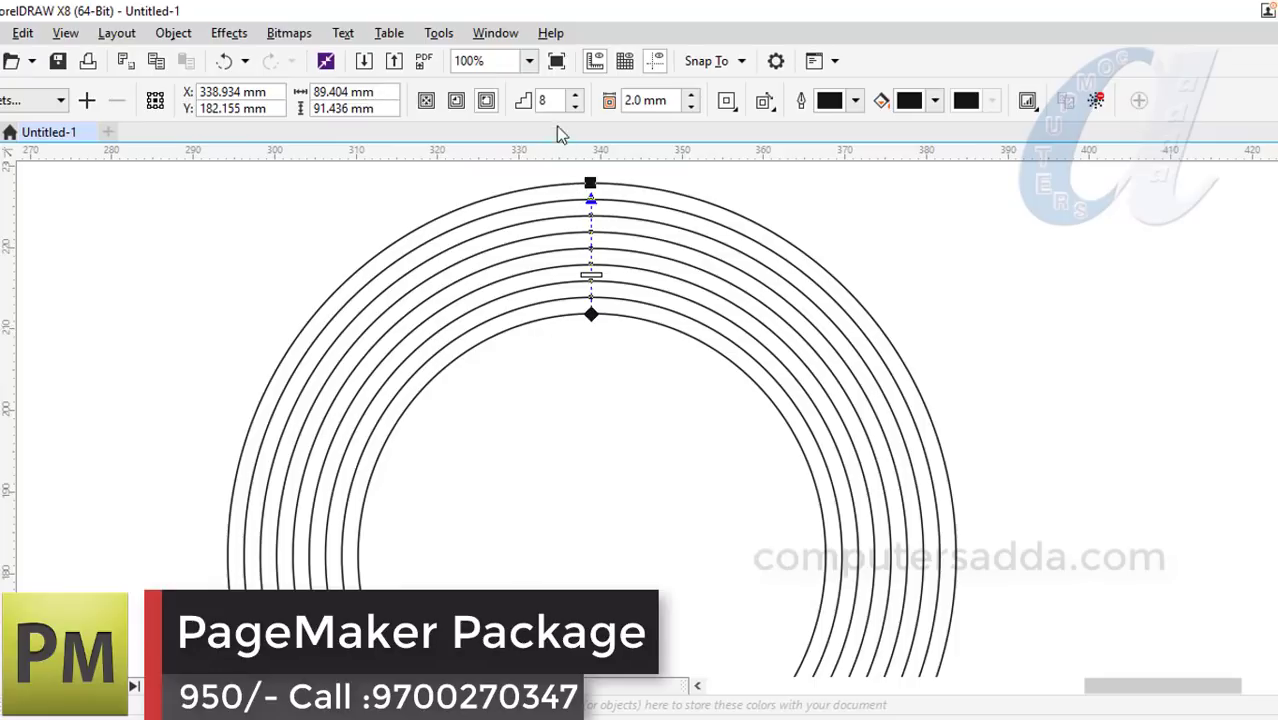
click(575, 97)
click(575, 97)
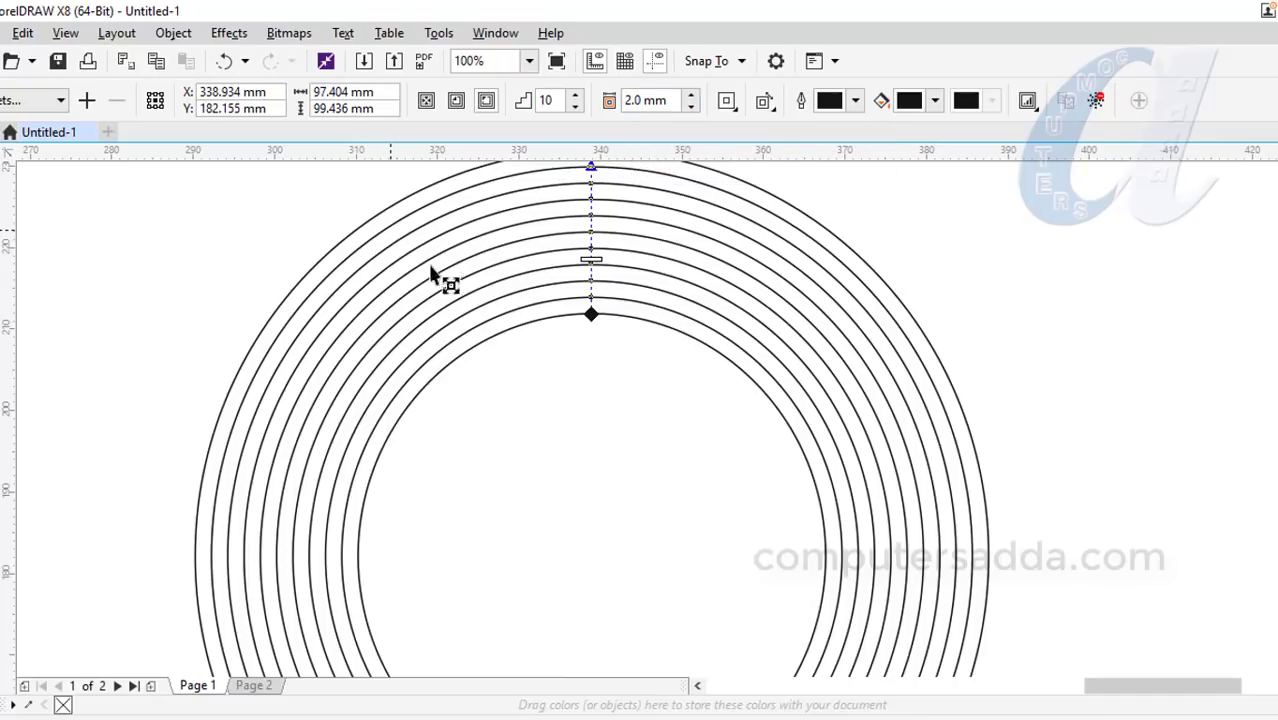
click(576, 107)
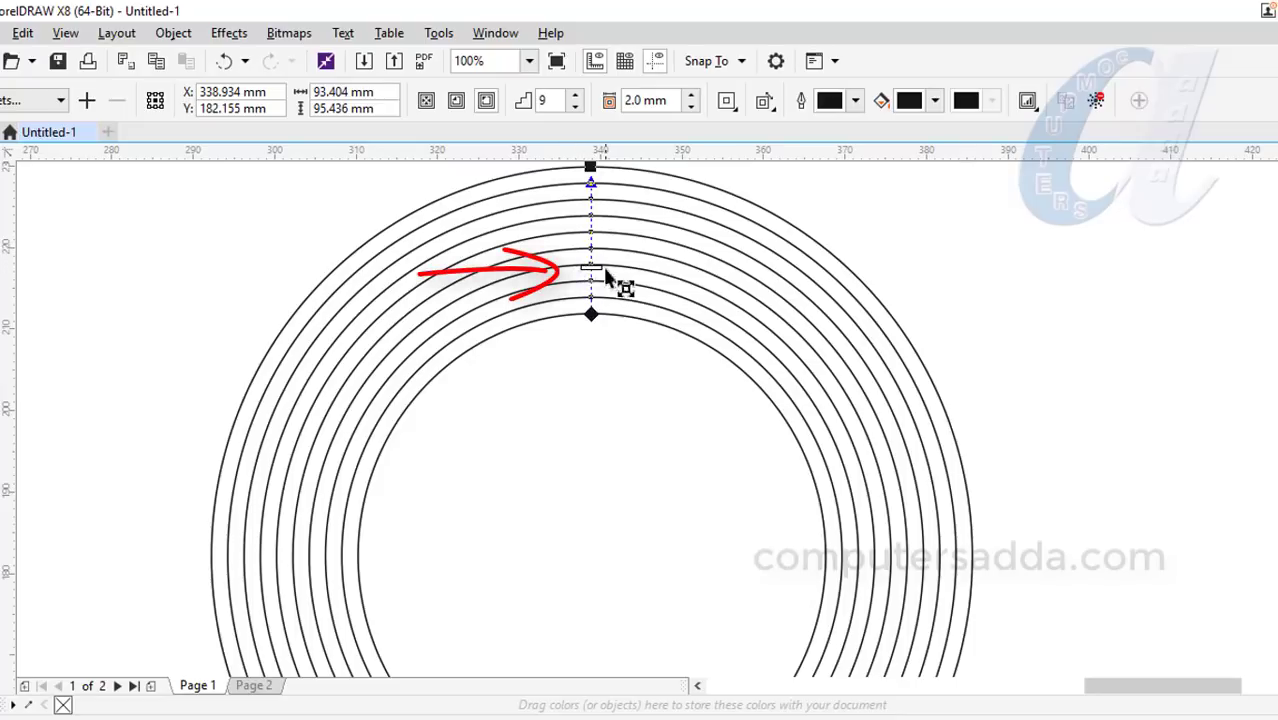
Step: Respace the ellipse's outside contour with its on-object slider, first to 3 steps about 5.5 mm apart and finally to 7 steps about 2.2 mm apart
mouse_move(591, 267)
mouse_down()
mouse_move(594, 236)
mouse_move(593, 290)
mouse_up()
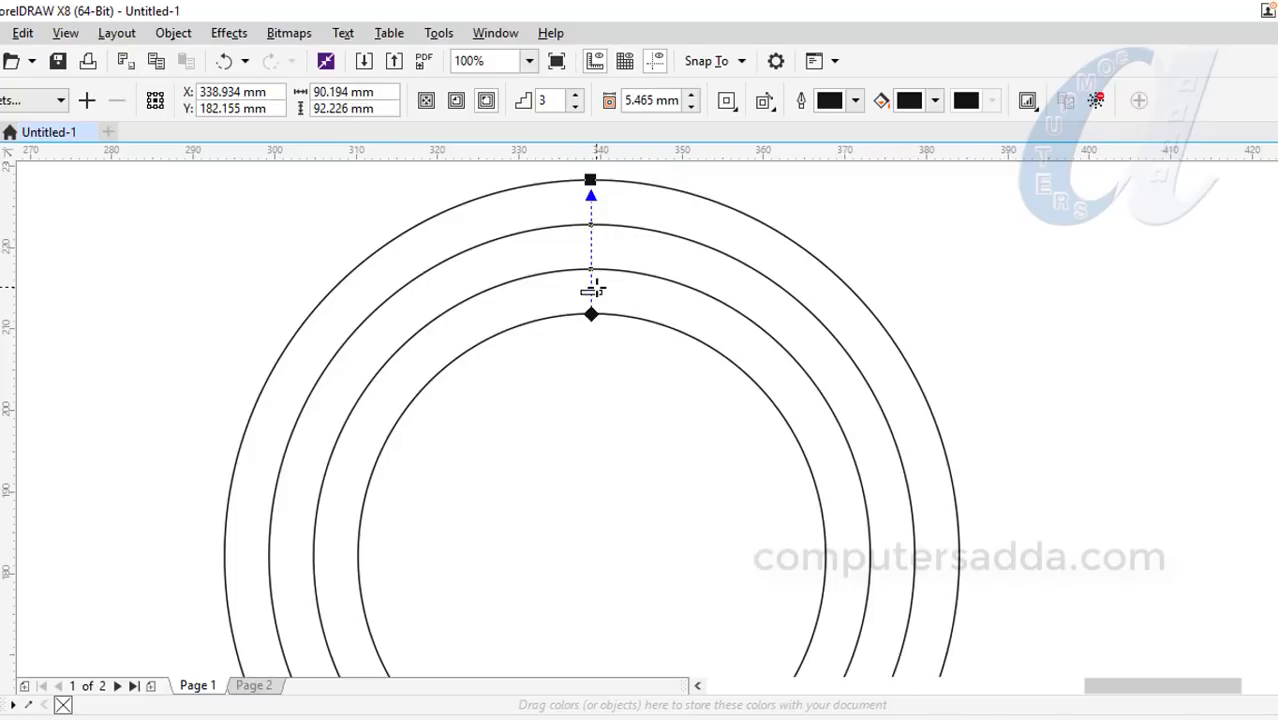
scroll(591, 290, up, 2)
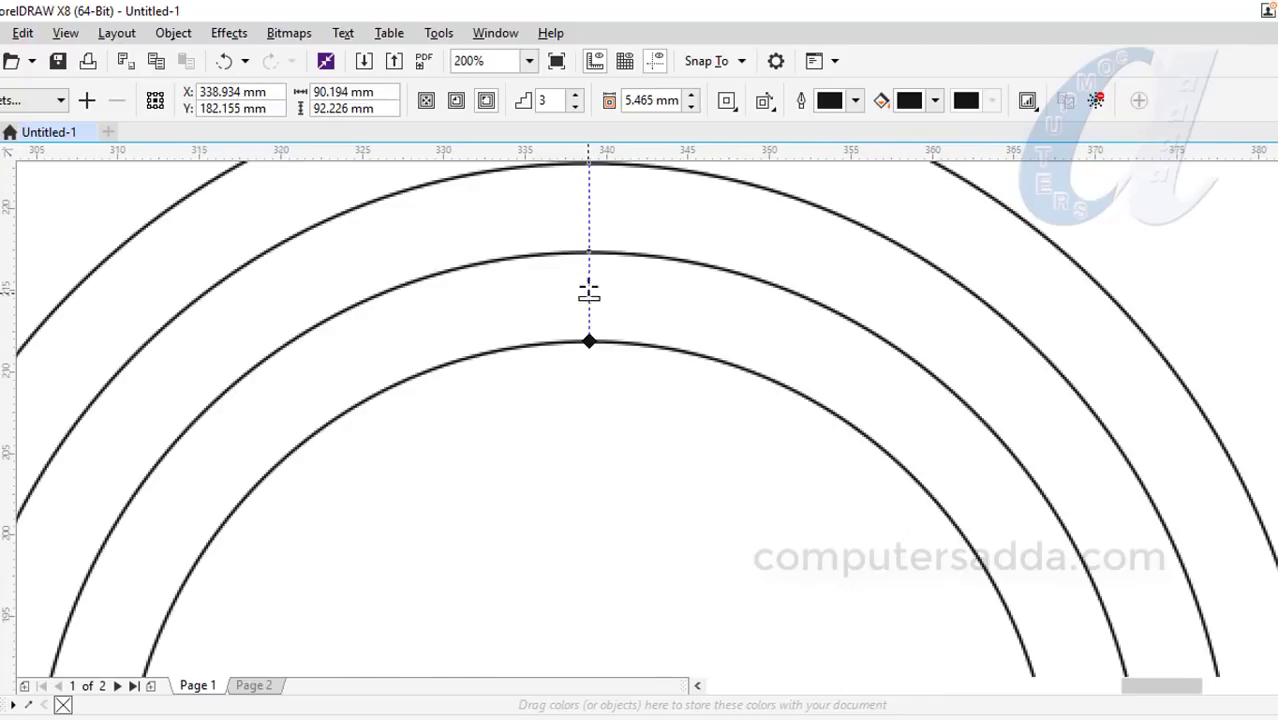
drag(589, 292, 589, 268)
scroll(588, 297, down, 2)
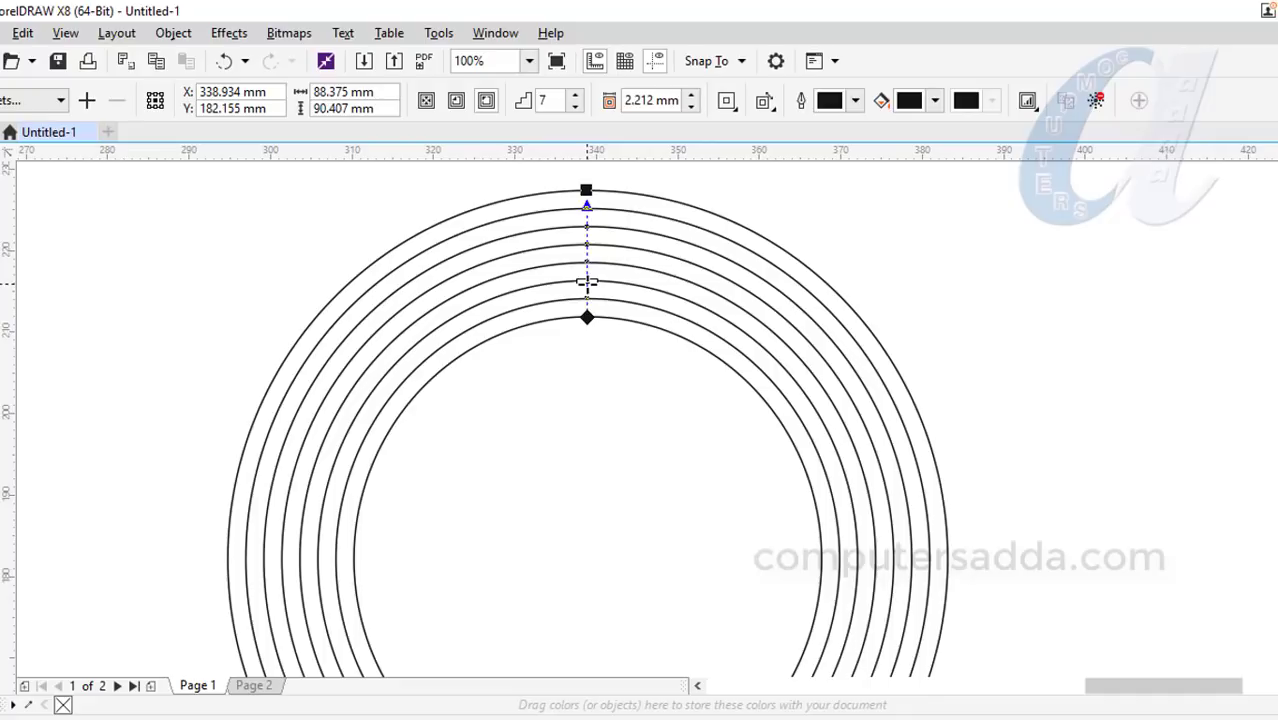
Step: Tighten the outside contour's spacing with the slider to about 0.26 mm, examine the dense rings, and widen the spacing to about 1.4 mm
drag(587, 279, 587, 268)
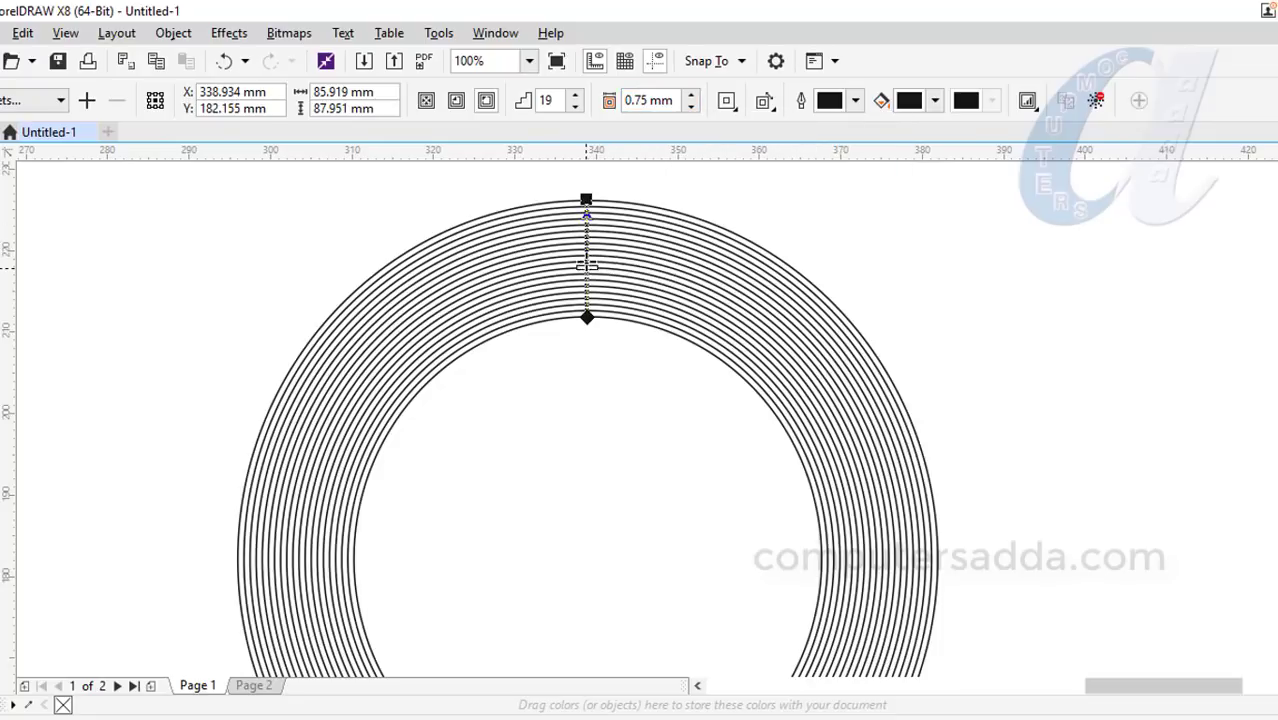
drag(587, 264, 585, 251)
scroll(462, 270, up, 2)
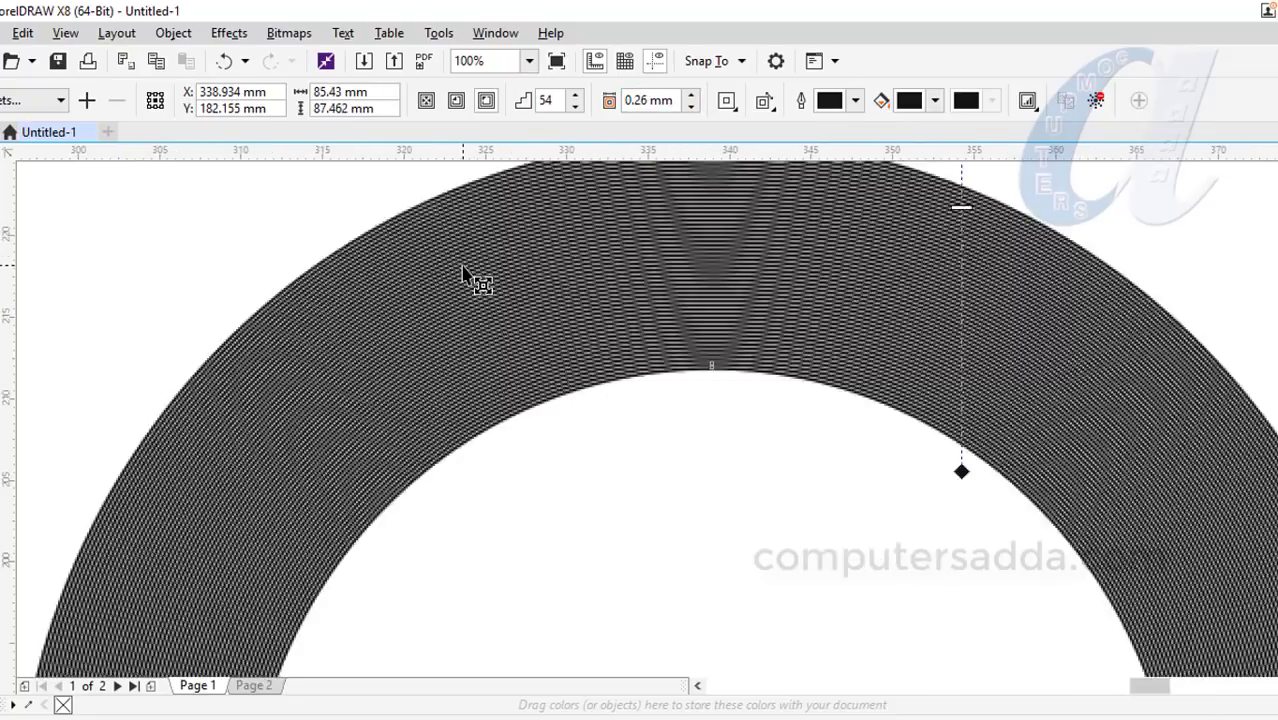
scroll(462, 272, up, 2)
scroll(462, 276, down, 4)
scroll(436, 279, up, 4)
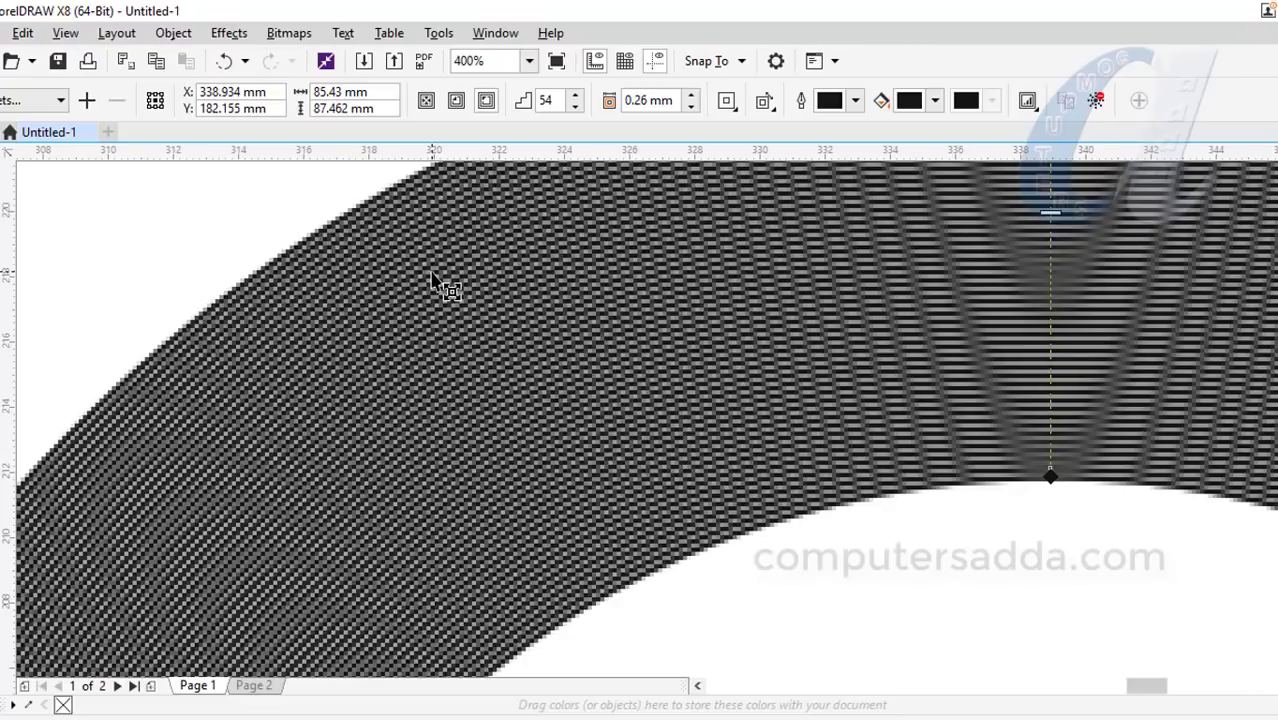
scroll(436, 283, down, 3)
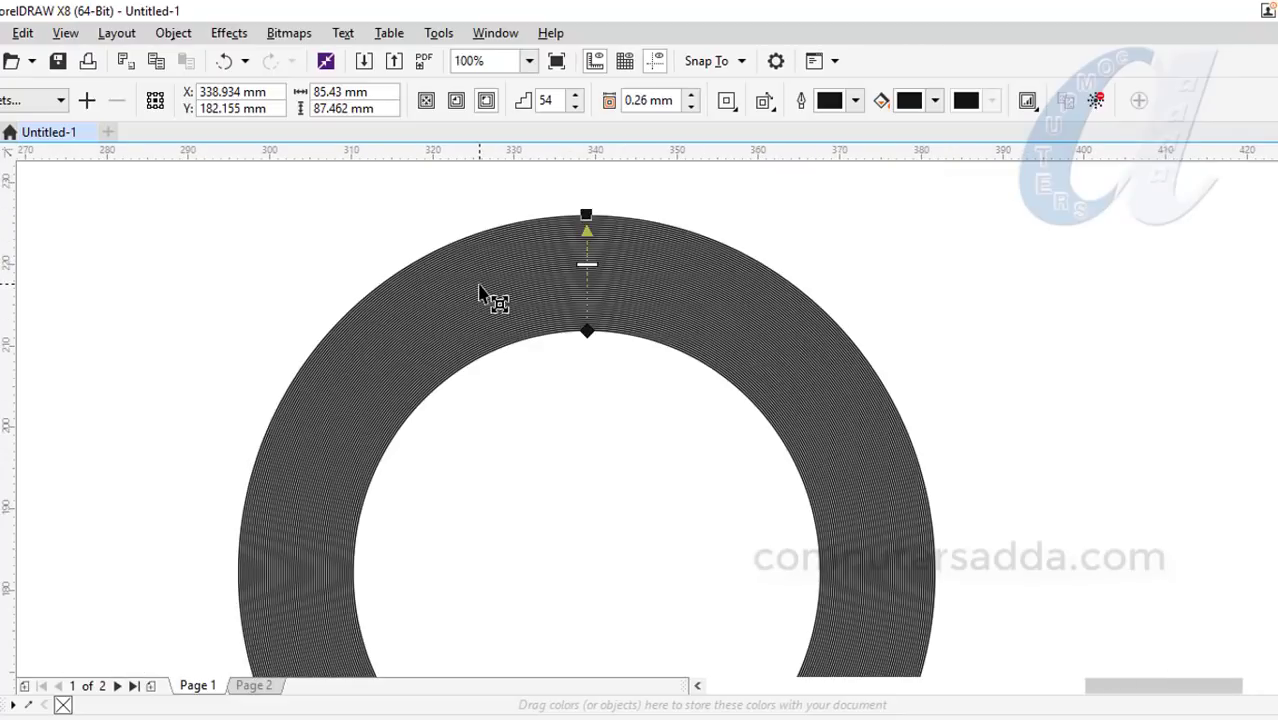
drag(588, 267, 587, 295)
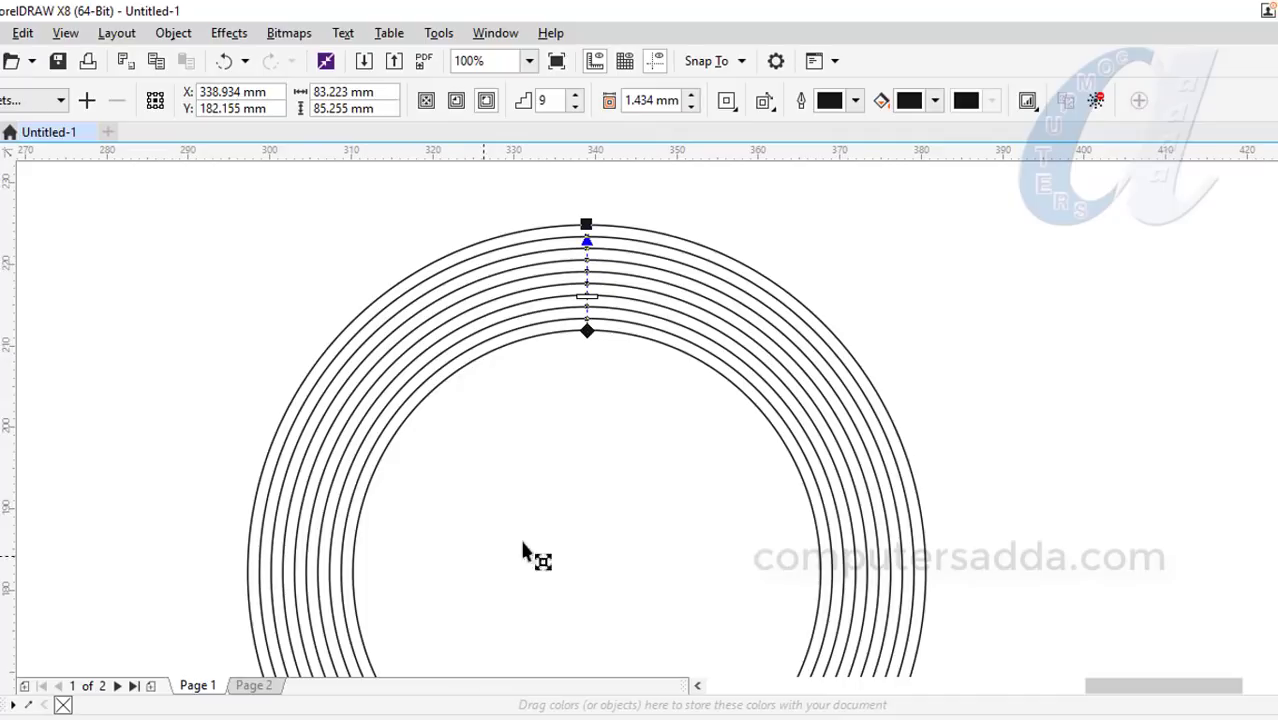
Step: Change the ellipse's contour direction so that the rings run to its center
scroll(537, 460, down, 1)
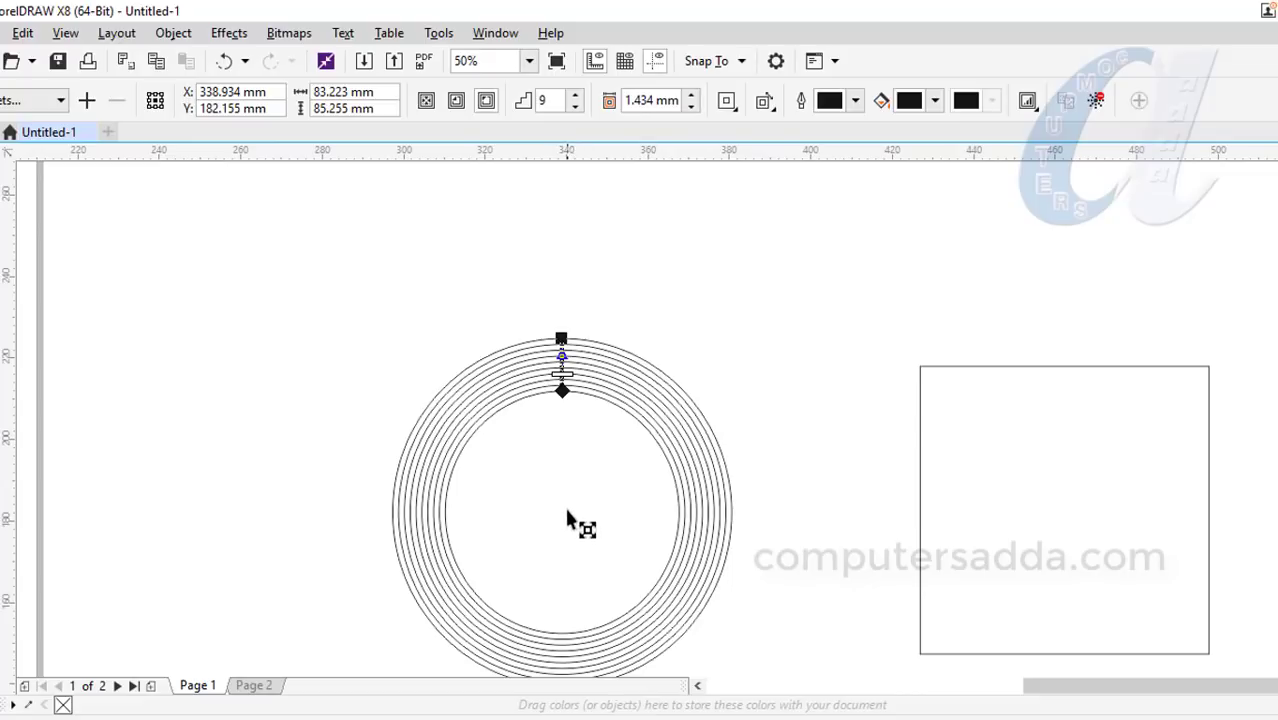
click(427, 101)
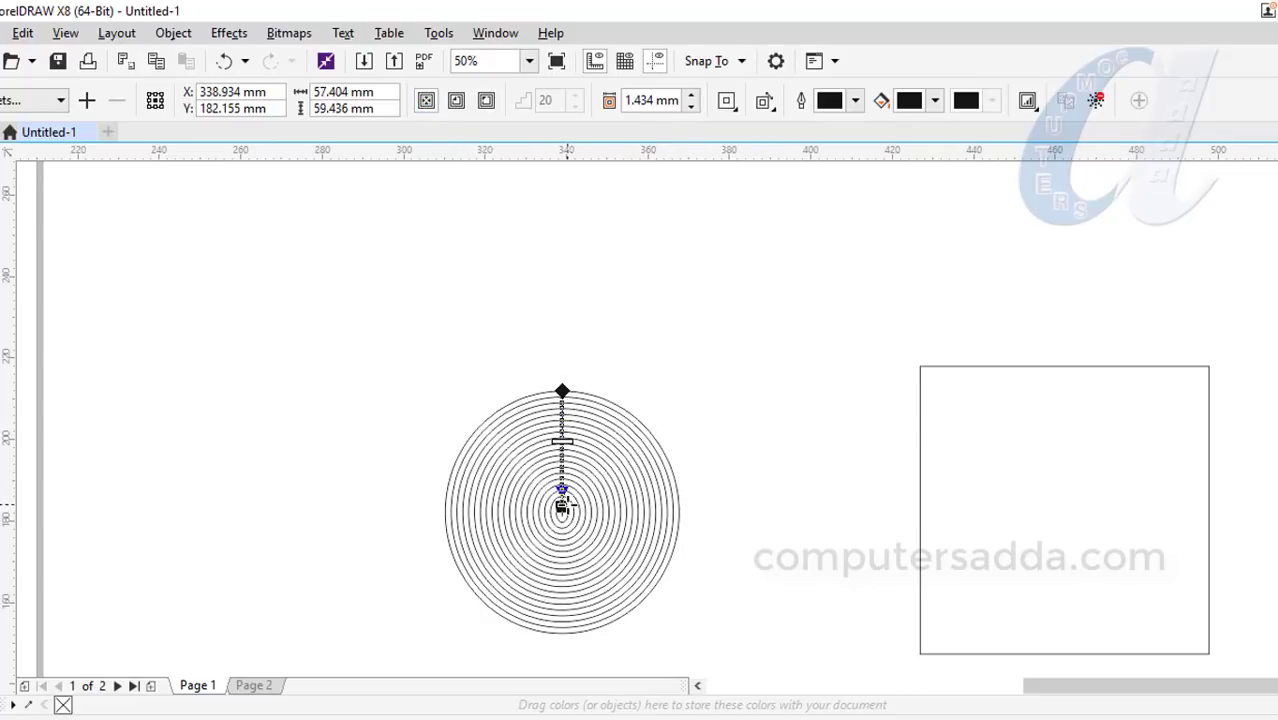
scroll(561, 490, up, 2)
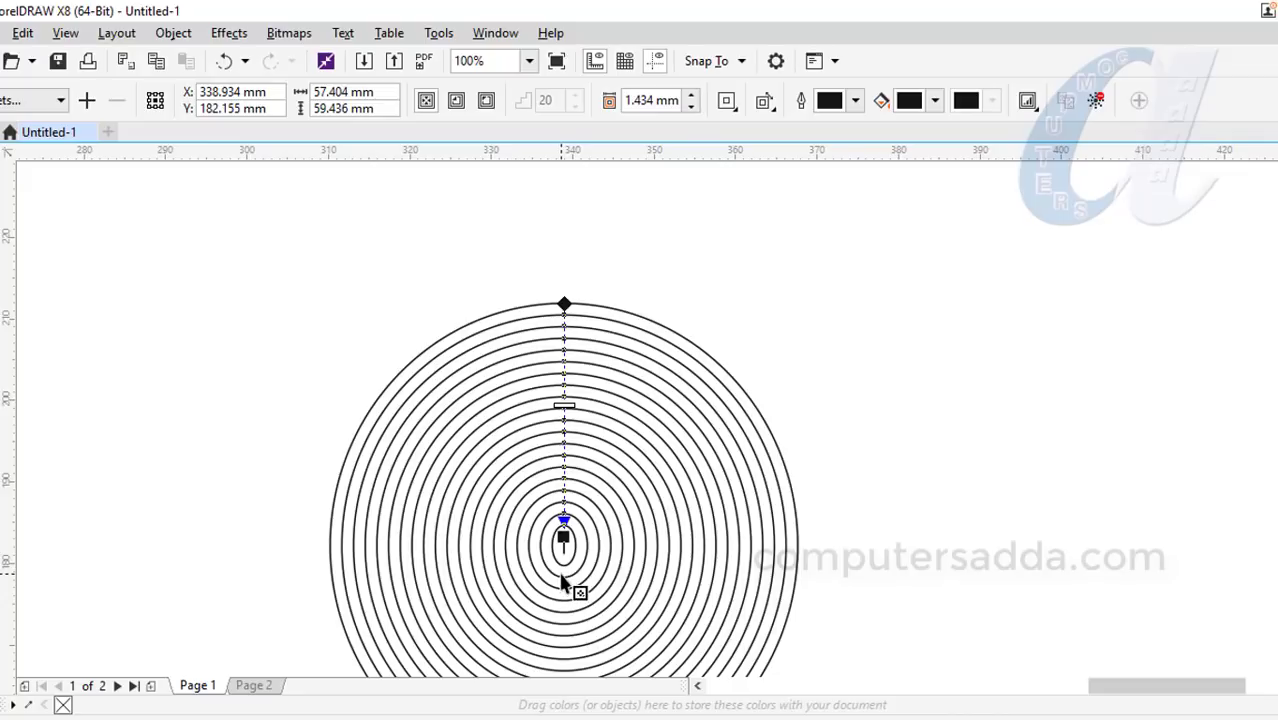
Step: Tighten the to-center contour's spacing with the slider to about 0.36 mm, and widen it to about 1.6 mm
drag(565, 405, 564, 336)
mouse_move(565, 404)
mouse_down()
mouse_move(566, 434)
mouse_move(565, 422)
mouse_up()
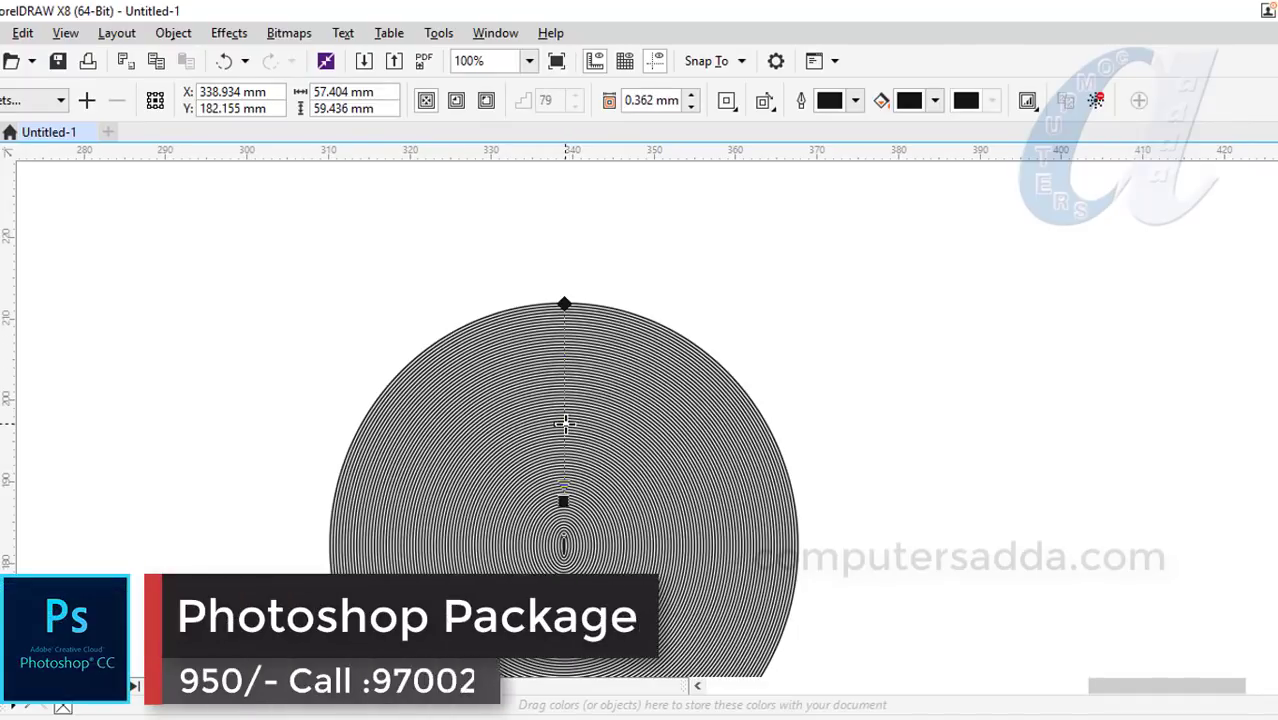
scroll(536, 520, up, 1)
scroll(457, 490, down, 1)
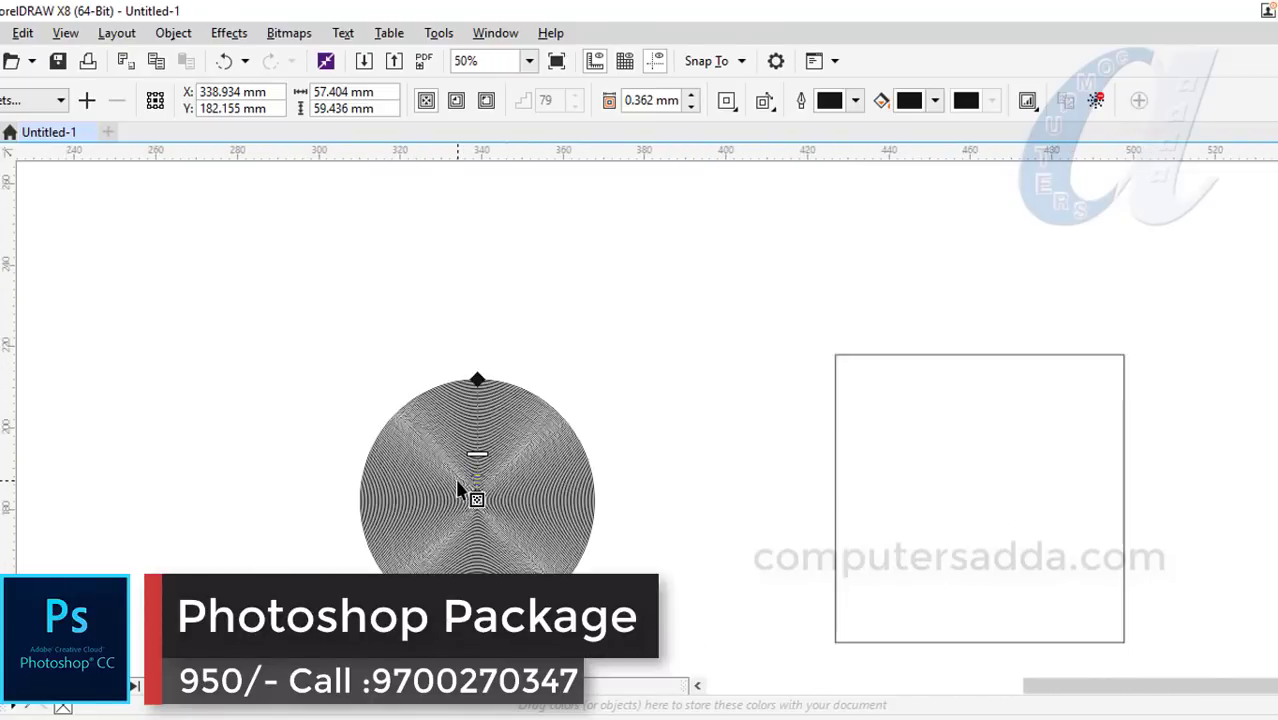
scroll(457, 490, up, 1)
drag(497, 425, 497, 376)
Step: Set the offset of the ellipse's to-center contour to 2 mm
click(630, 100)
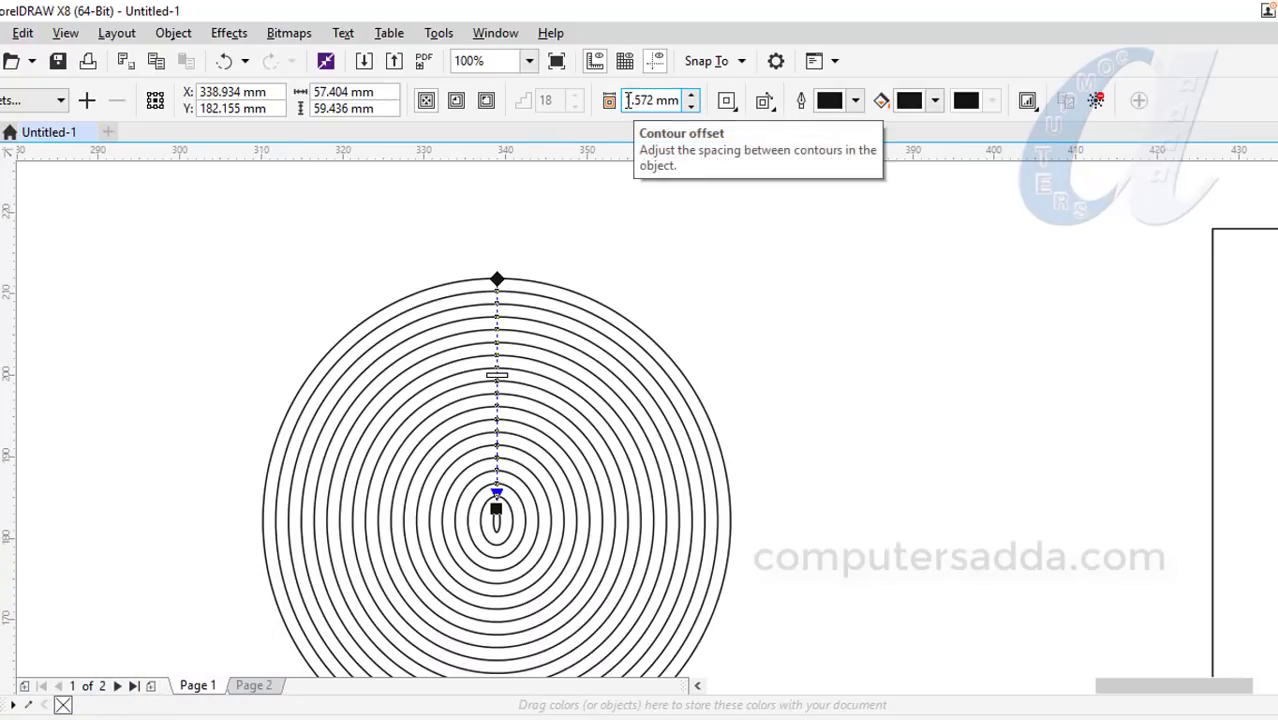
drag(629, 101, 643, 104)
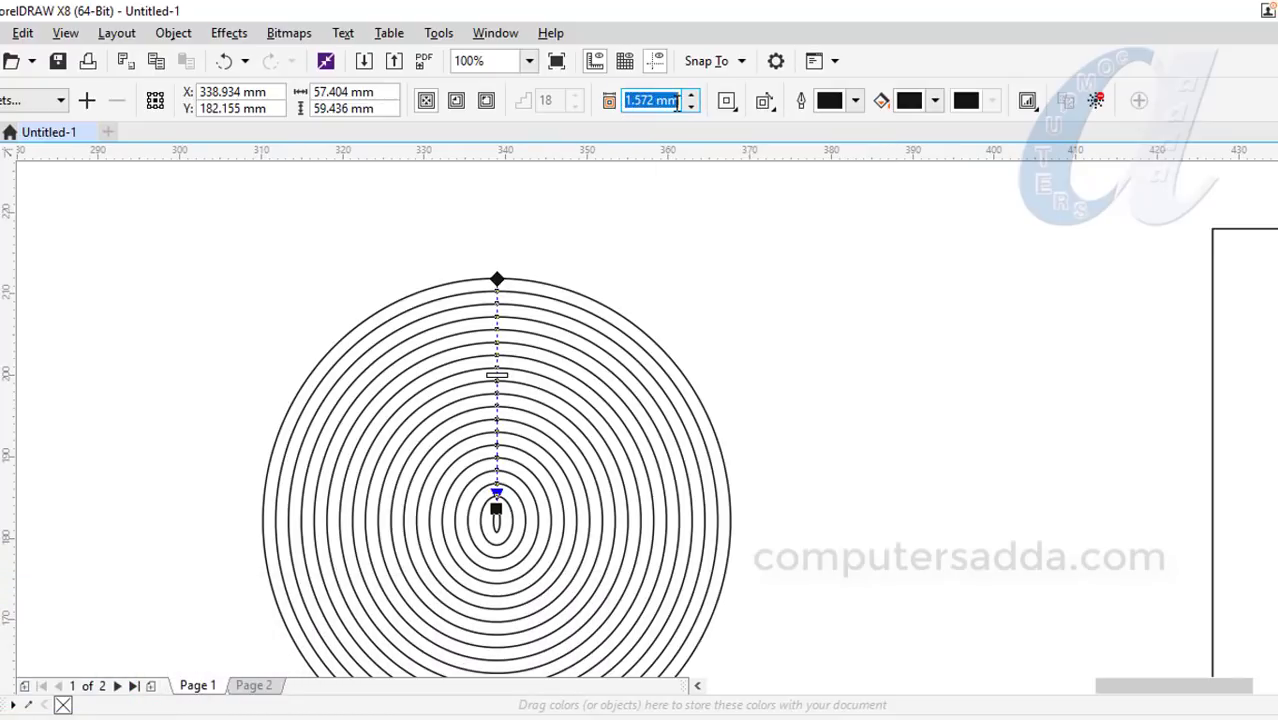
text(2)
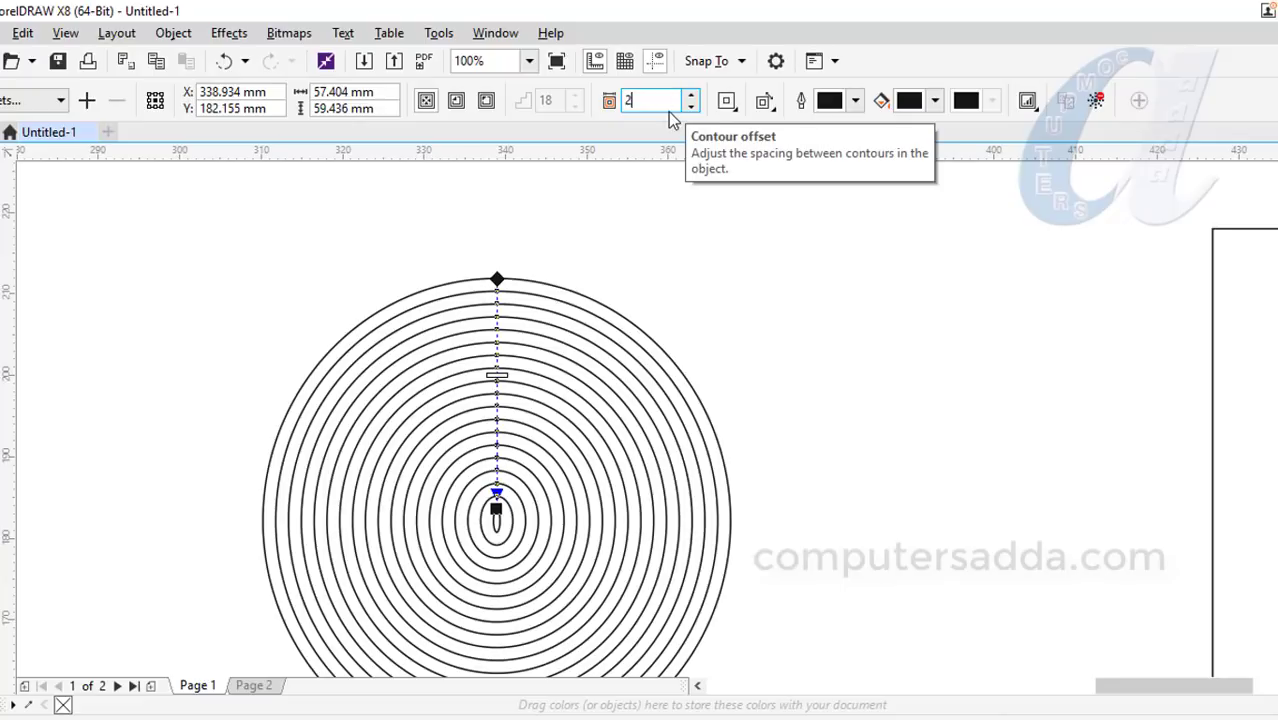
key(Return)
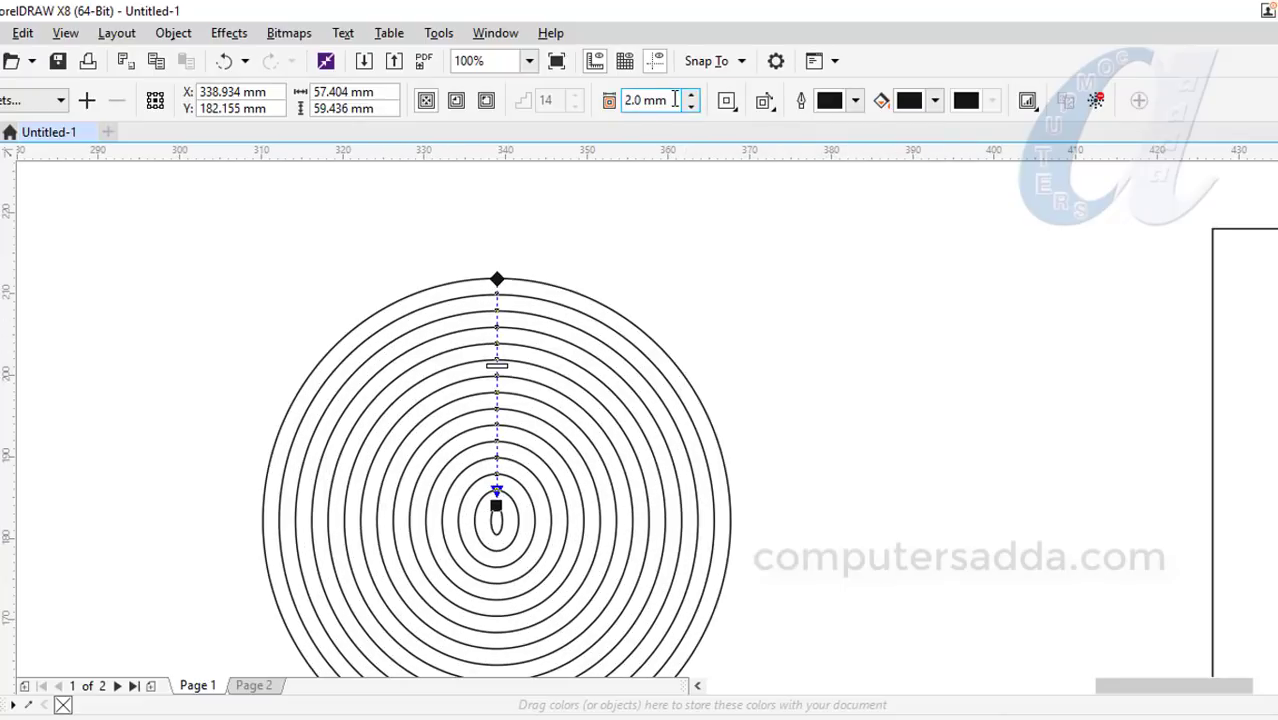
Step: Set the offset of the ellipse's to-center contour to 3 mm
drag(675, 100, 559, 80)
text(3)
key(Return)
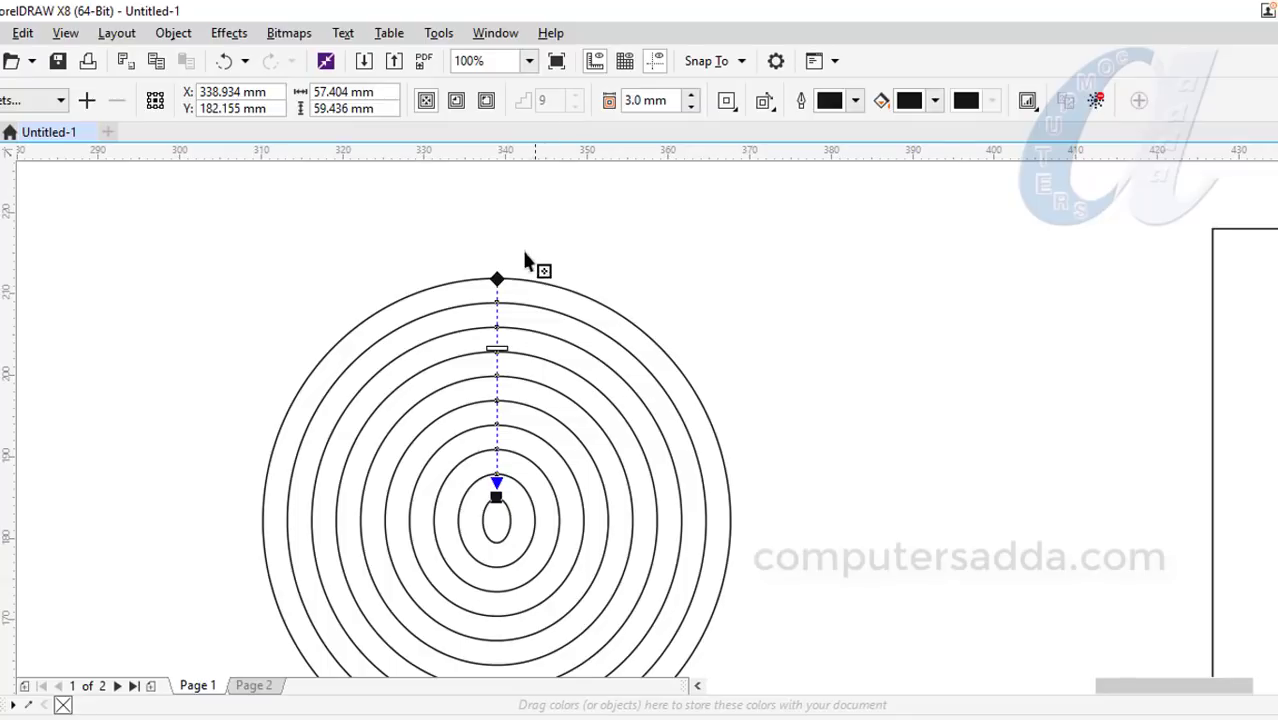
Step: Select the square beside the ellipse and pull an outside contour of 15 steps with an offset of about 0.73 mm with the Contour tool
scroll(537, 265, down, 2)
scroll(594, 284, up, 1)
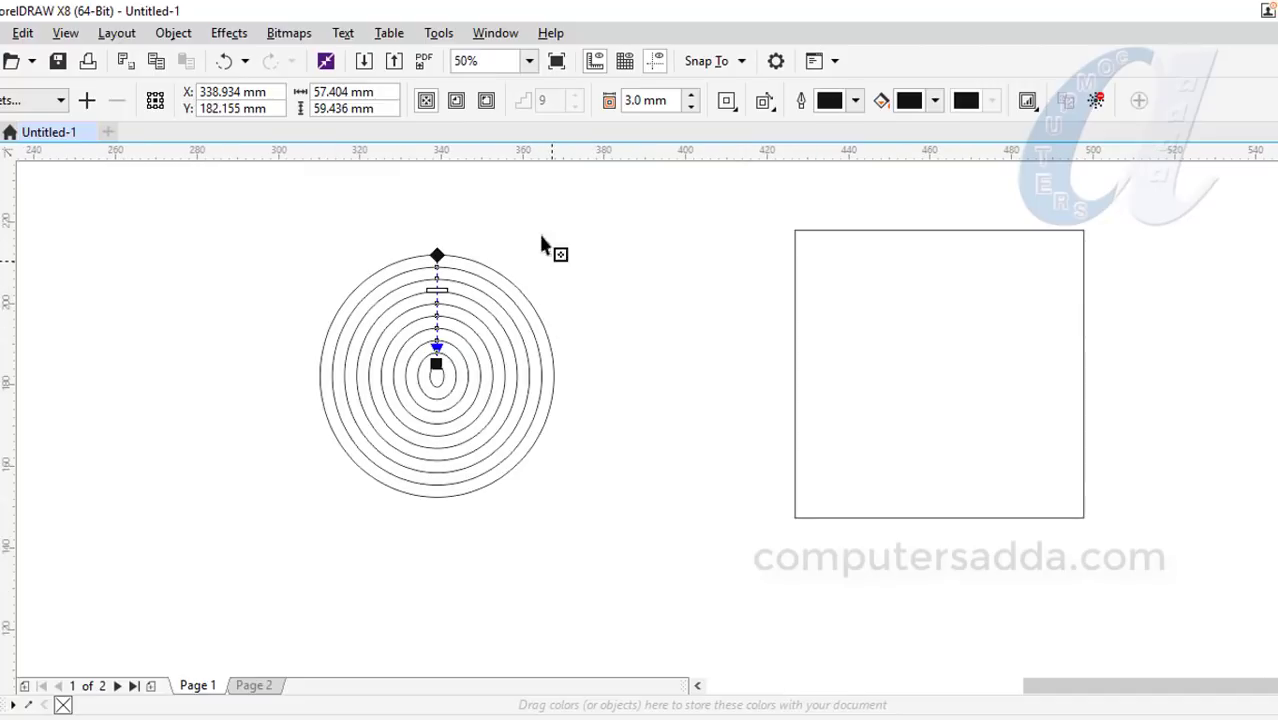
key(space)
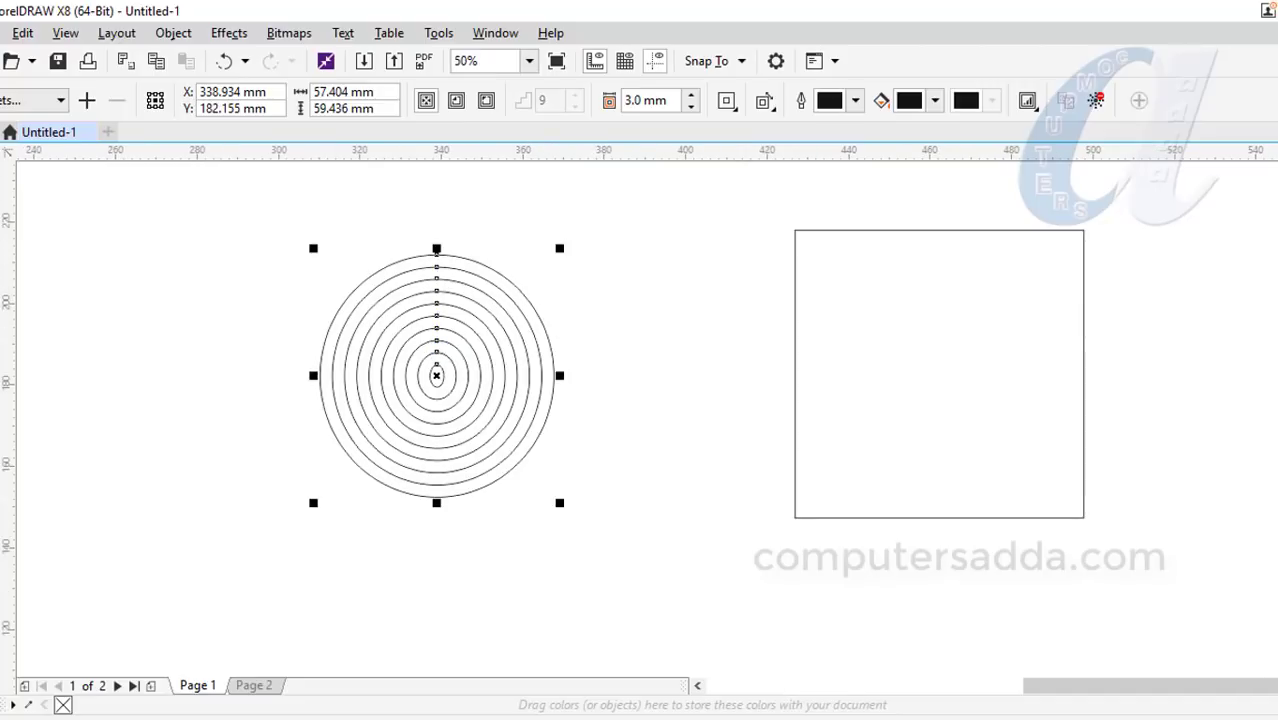
click(828, 230)
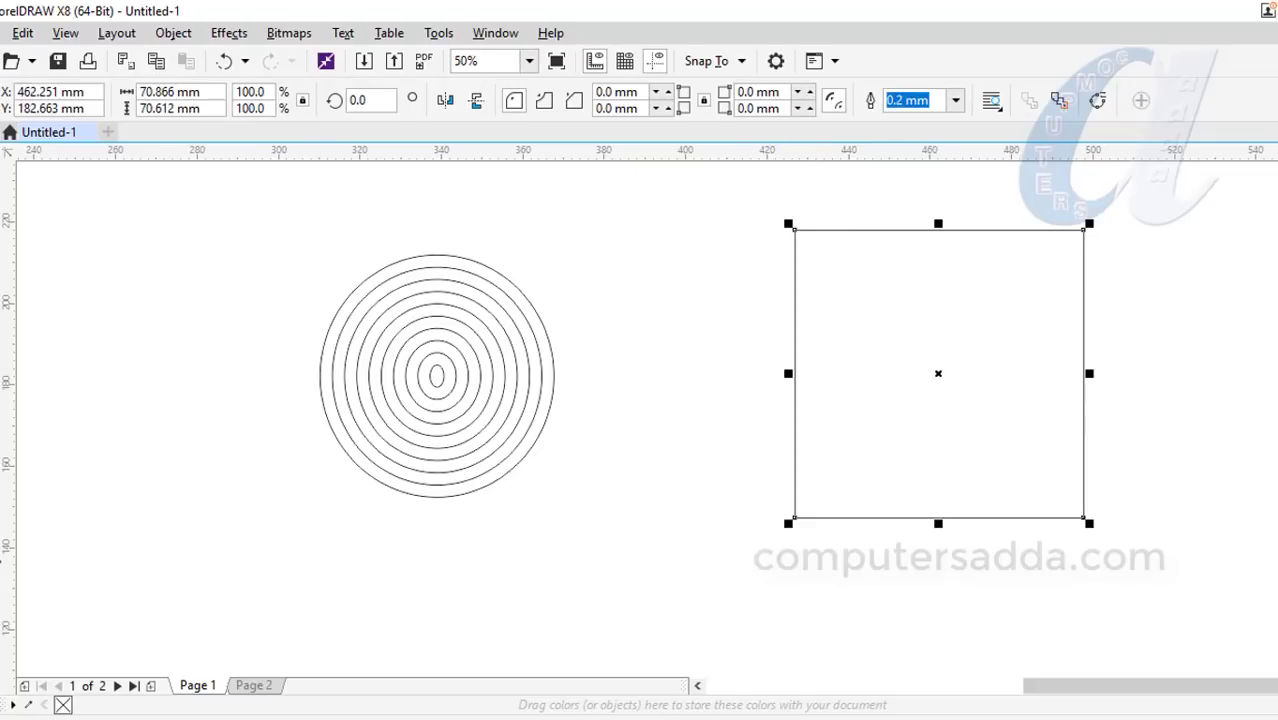
click(4, 530)
click(56, 561)
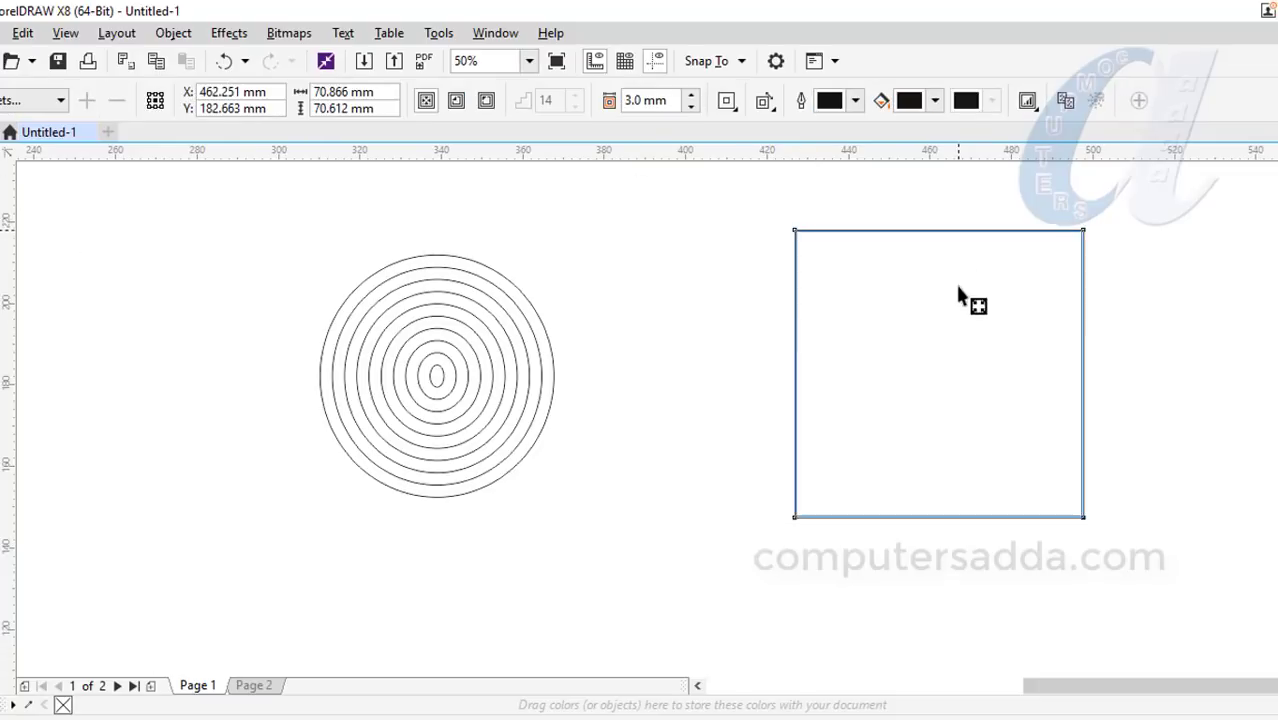
drag(958, 297, 948, 220)
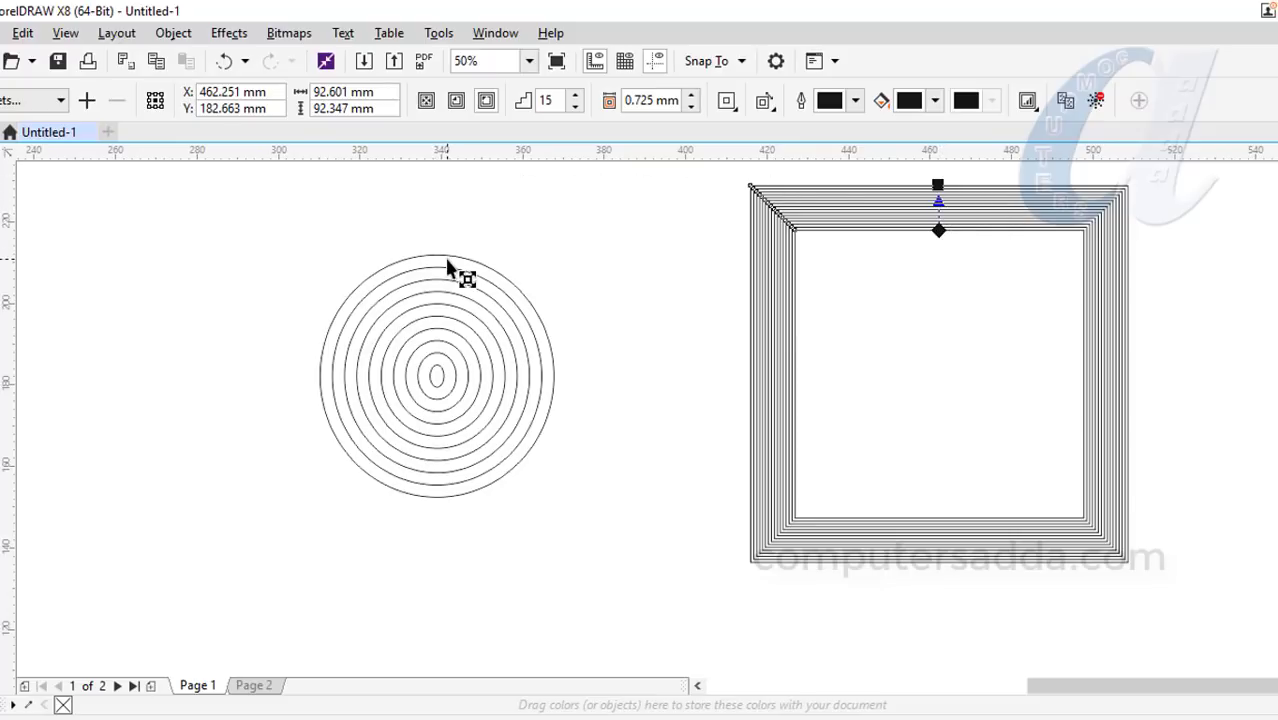
Step: Select the ellipse's contour and review the available contour corner types
click(405, 325)
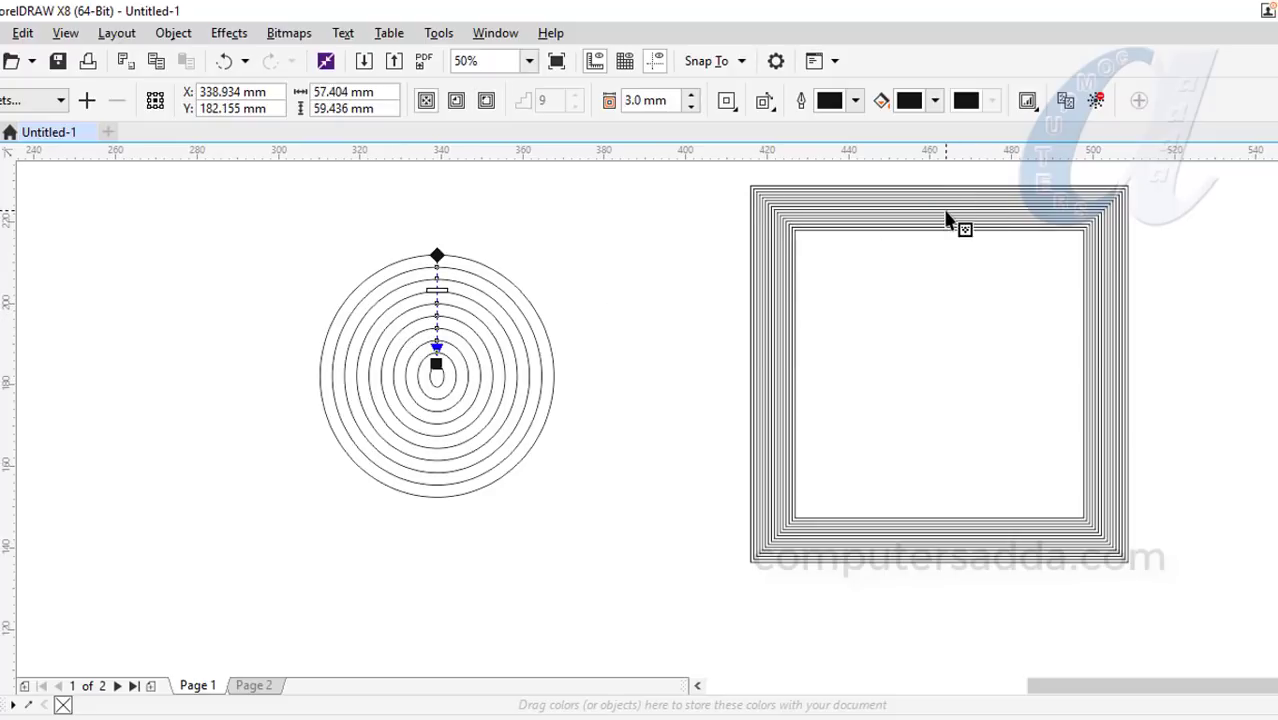
click(948, 220)
click(405, 318)
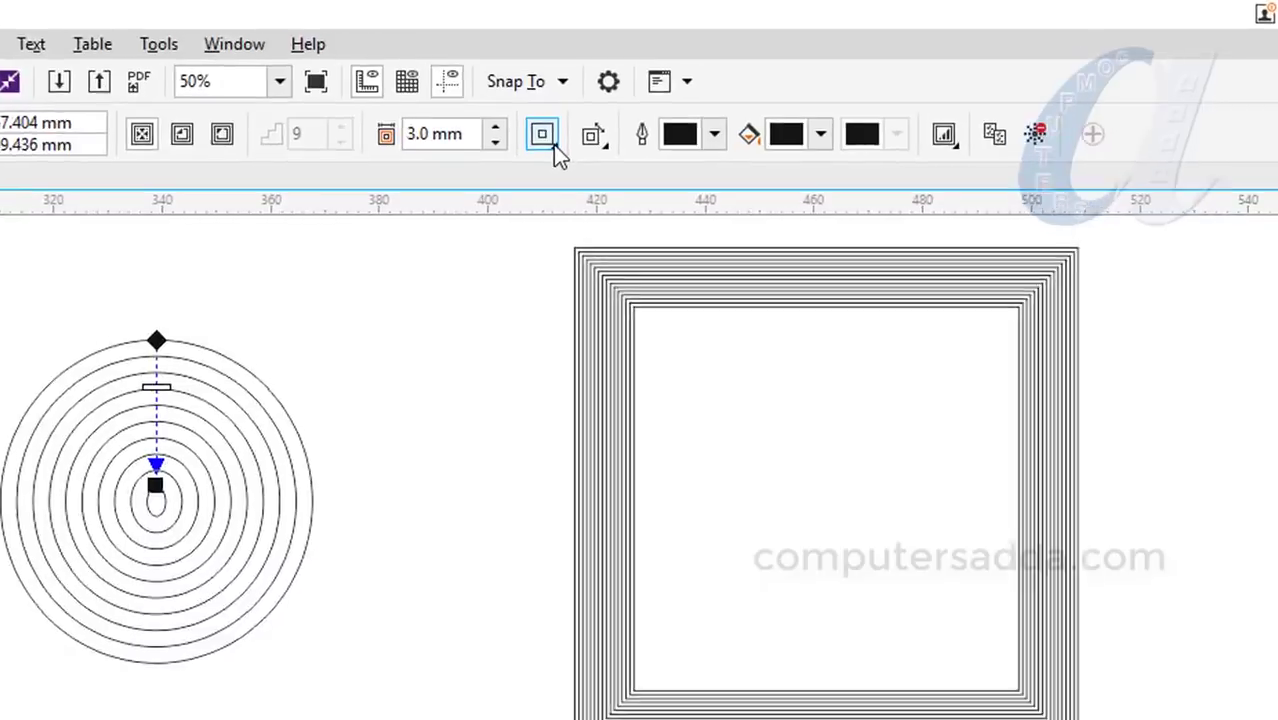
click(727, 101)
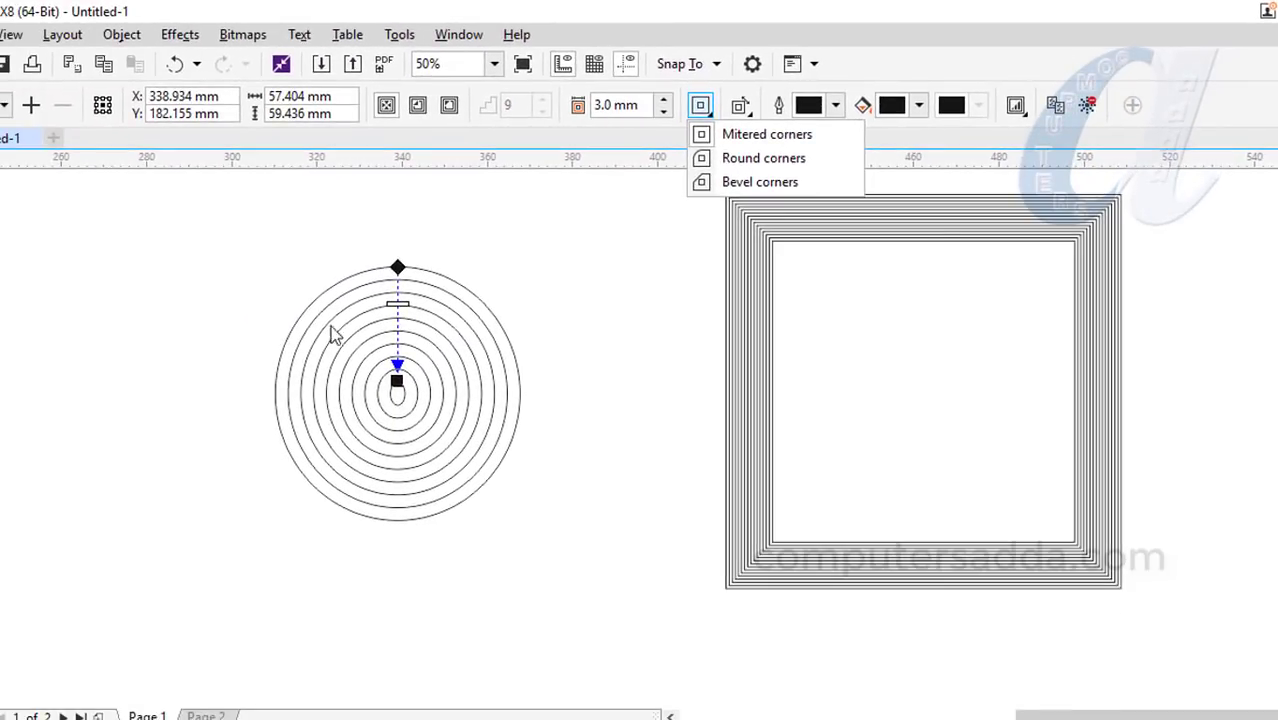
click(921, 234)
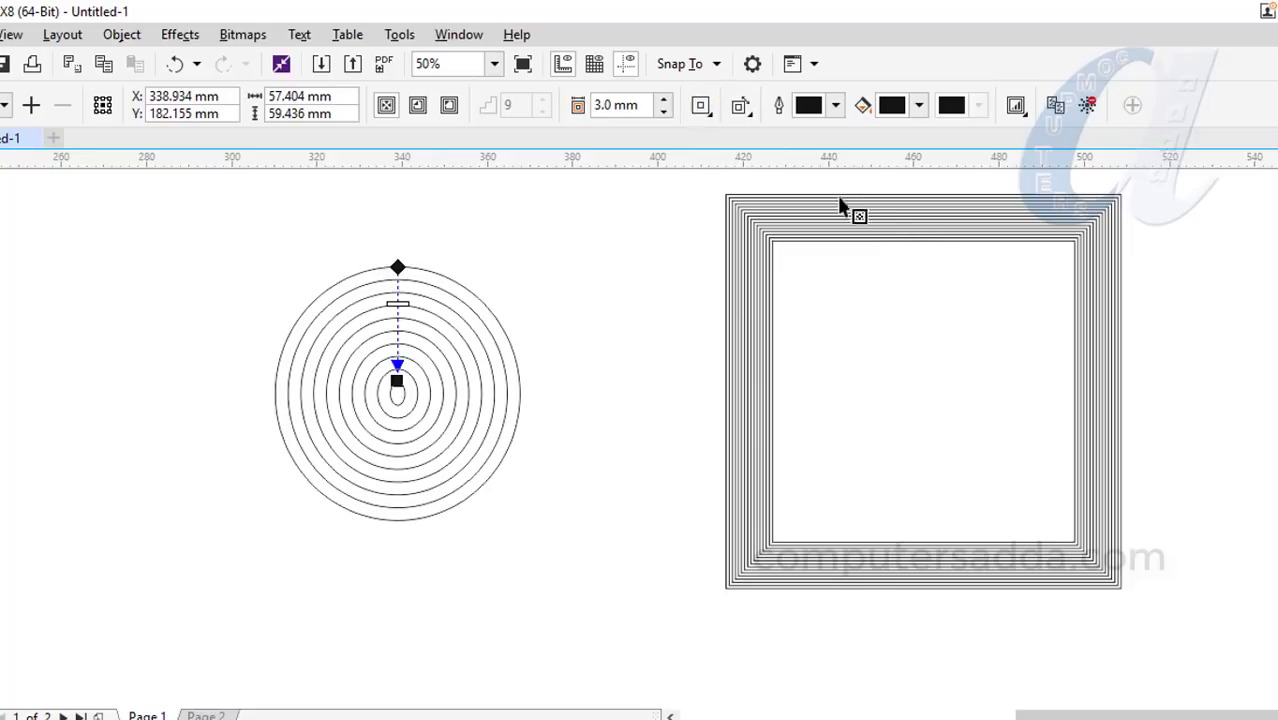
Step: Select the square's contour and shrink its outer extent so that the offset is about 0.63 mm
click(880, 240)
drag(935, 240, 950, 250)
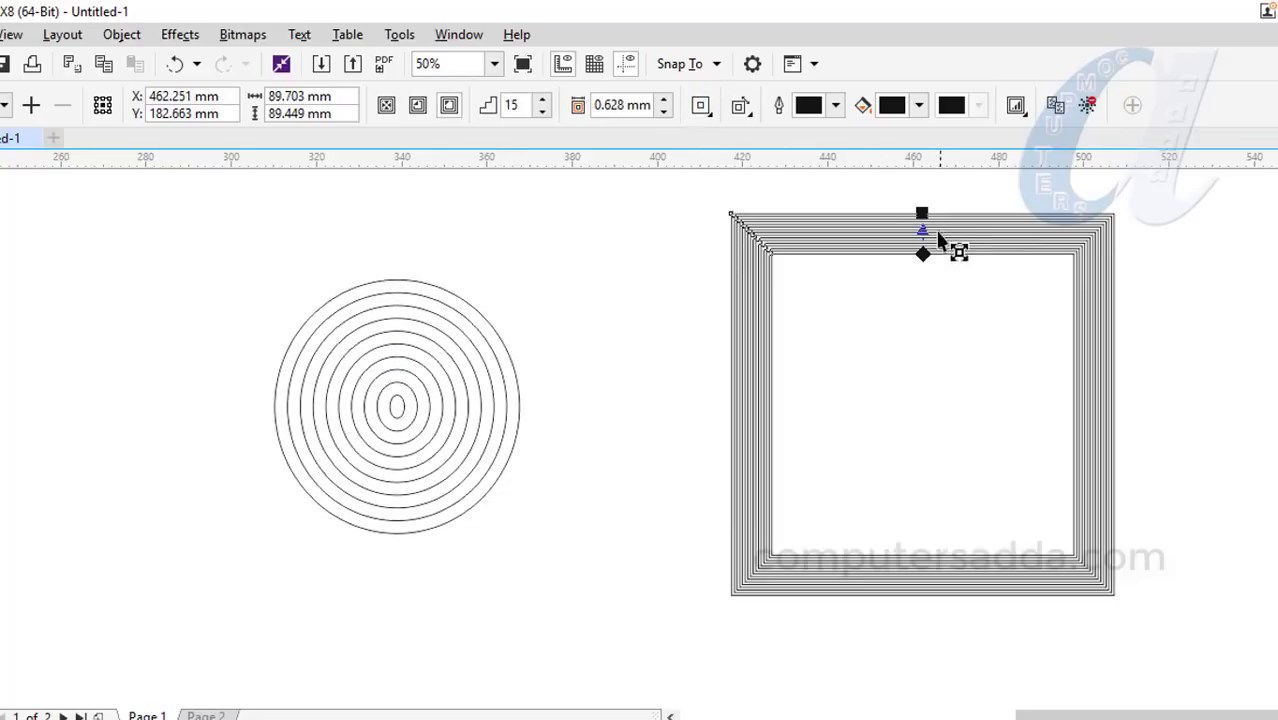
scroll(930, 205, up, 3)
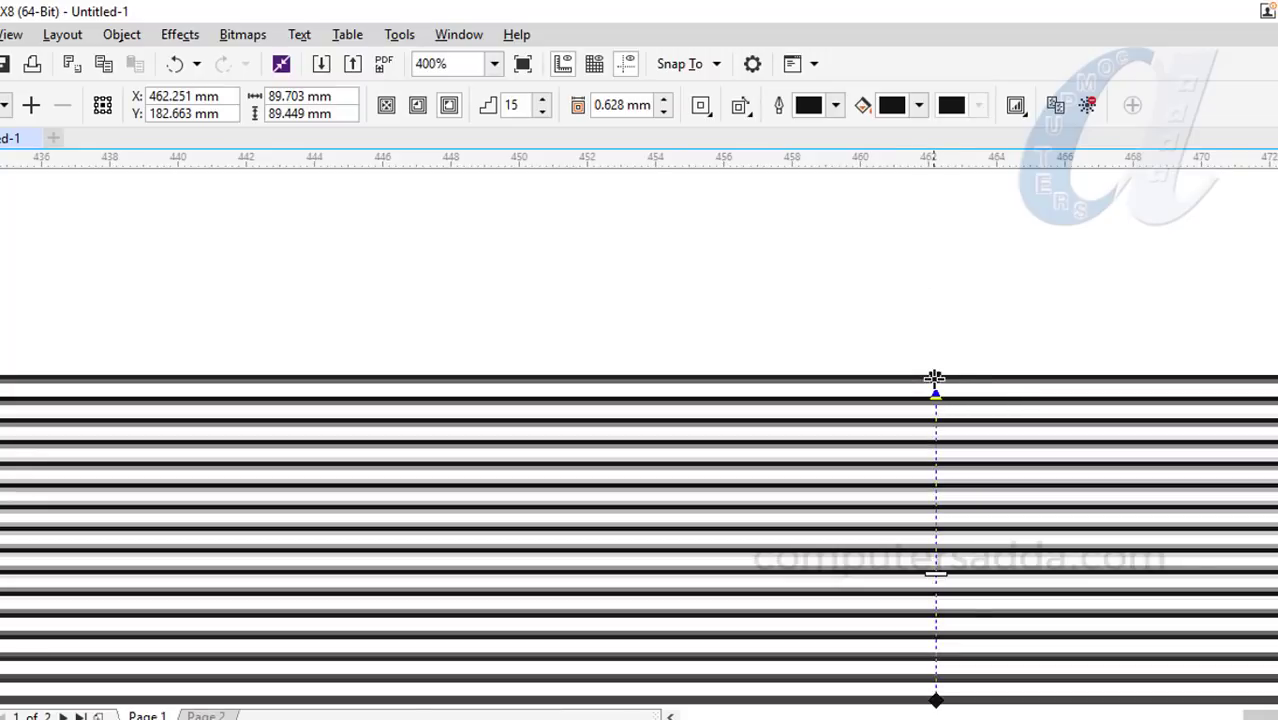
Step: Widen the square's outside contour so that the offset is about 1.46 mm
scroll(935, 378, down, 2)
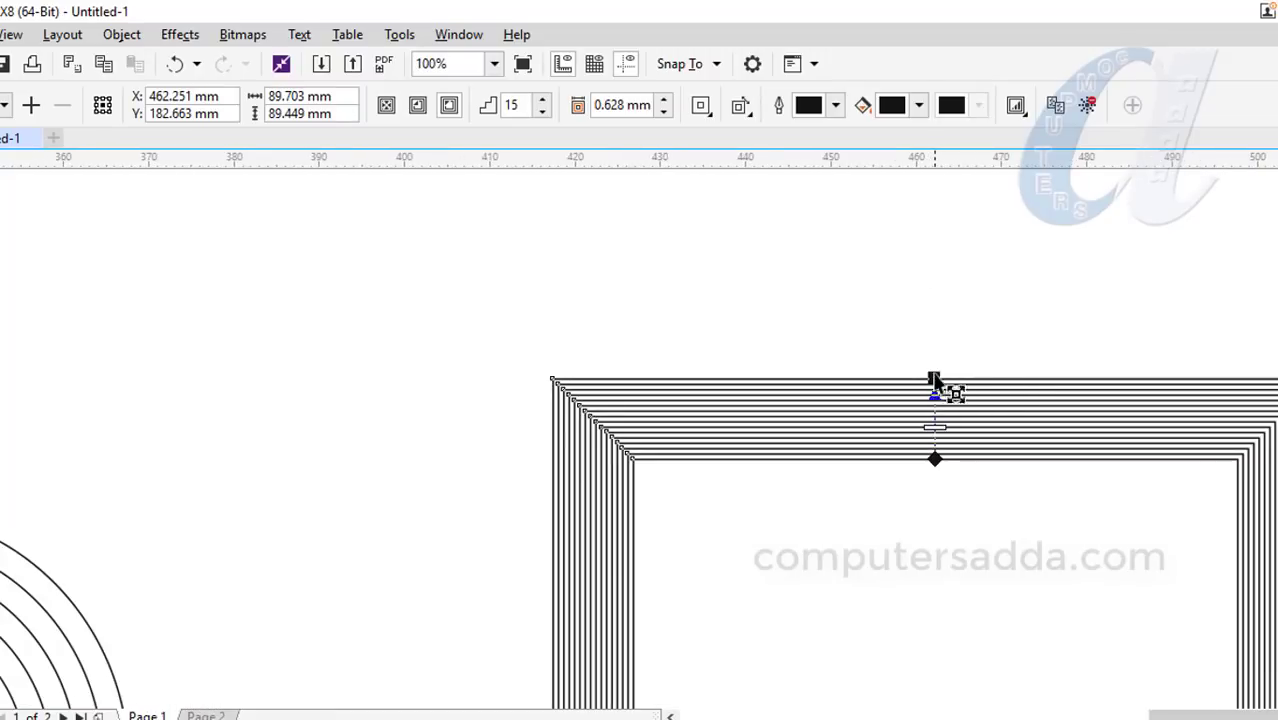
drag(935, 379, 935, 241)
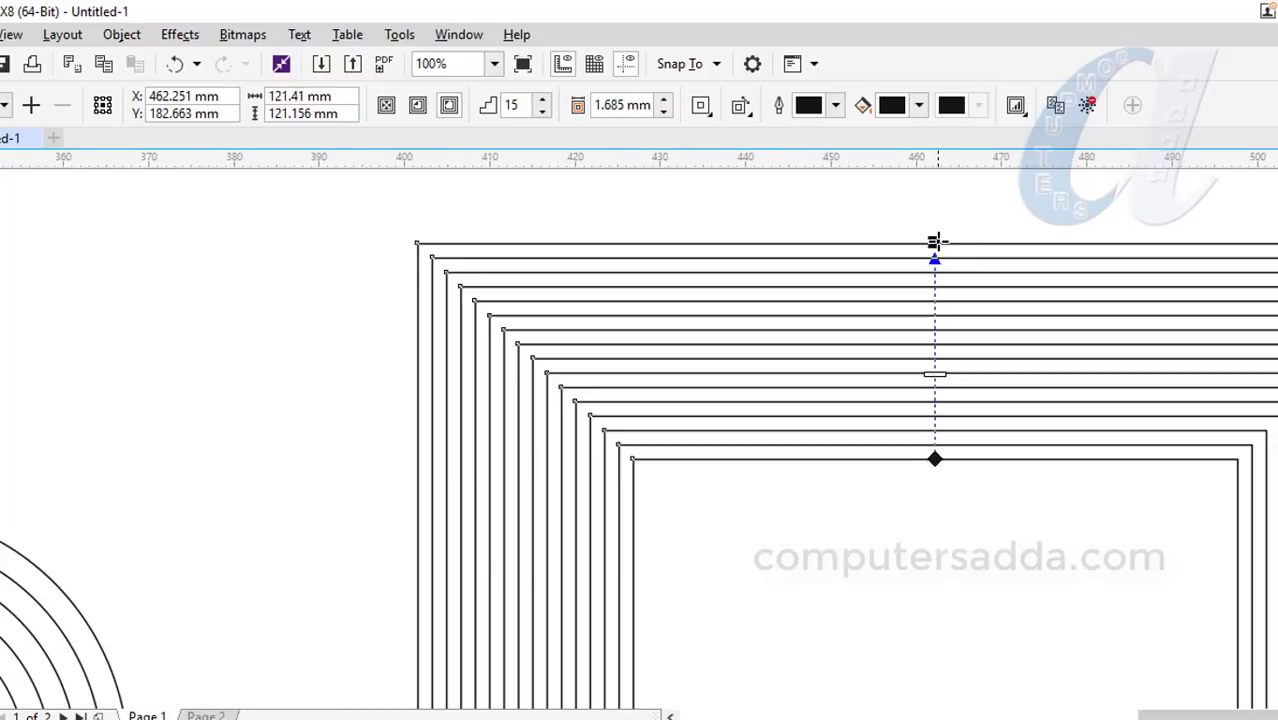
key(space)
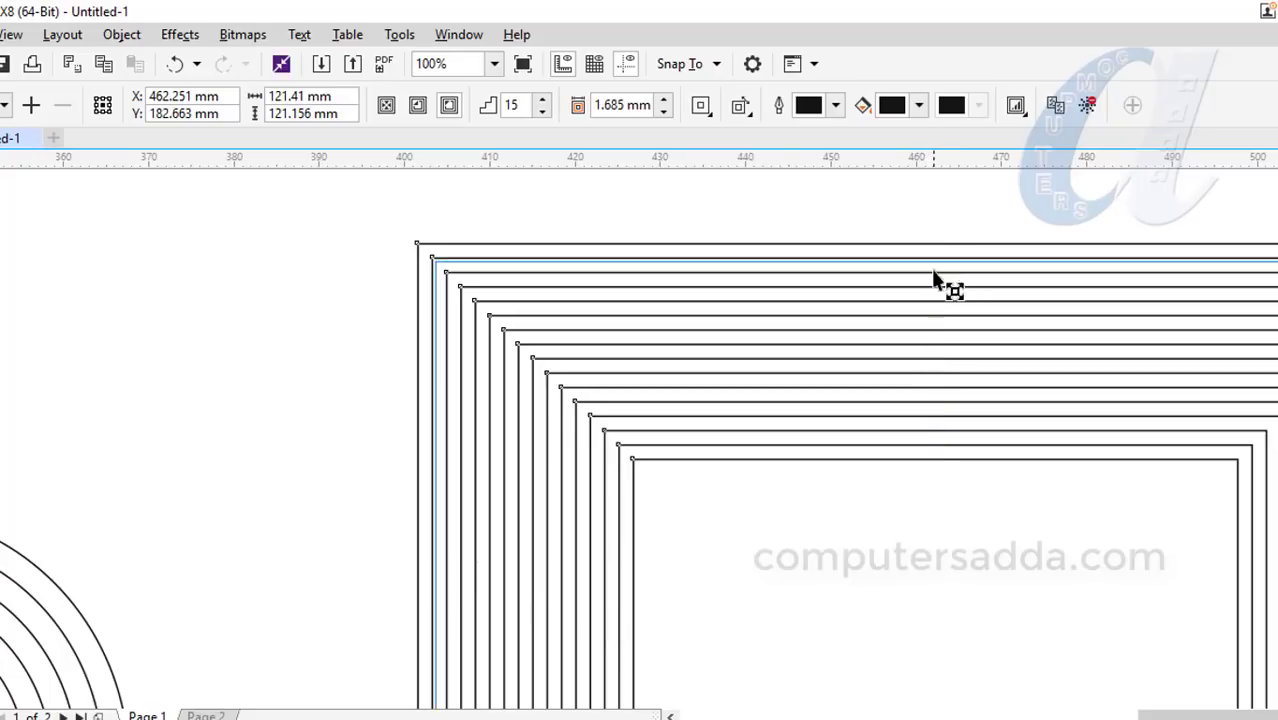
key(space)
drag(935, 280, 934, 271)
Step: Try round corners and bevel corners on the square's contour, and return it to mitered corners
click(709, 114)
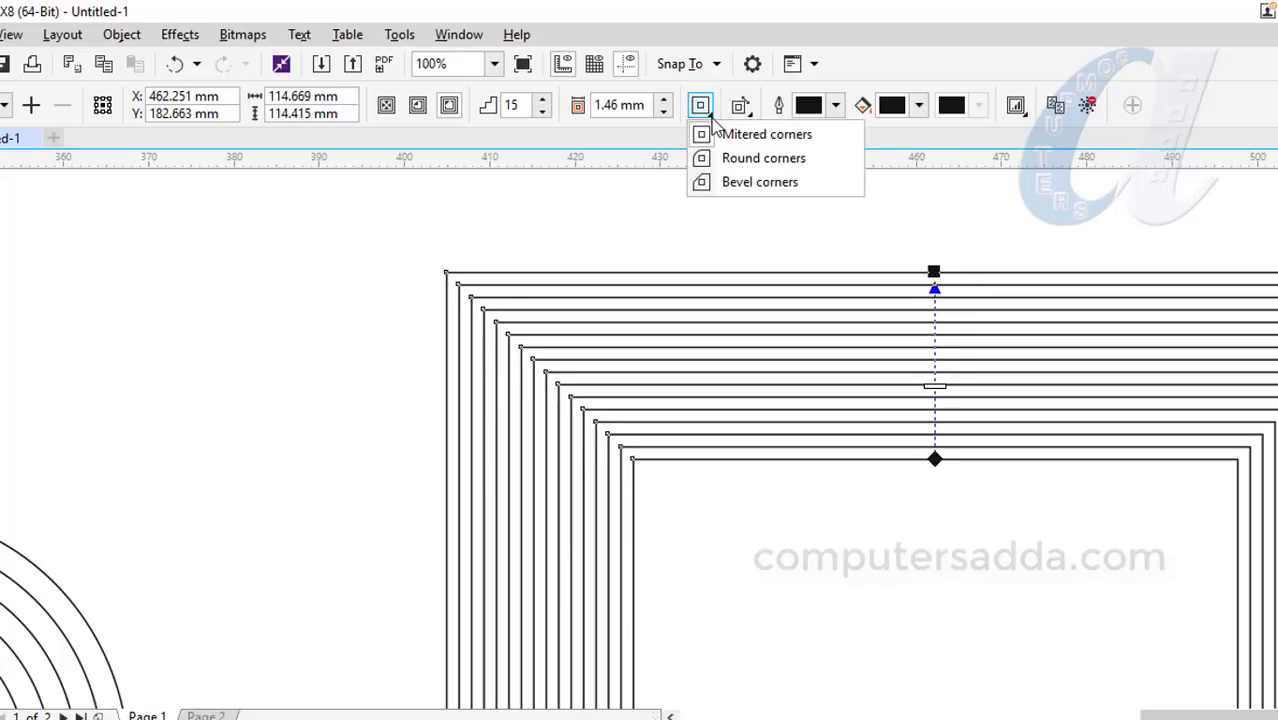
click(716, 159)
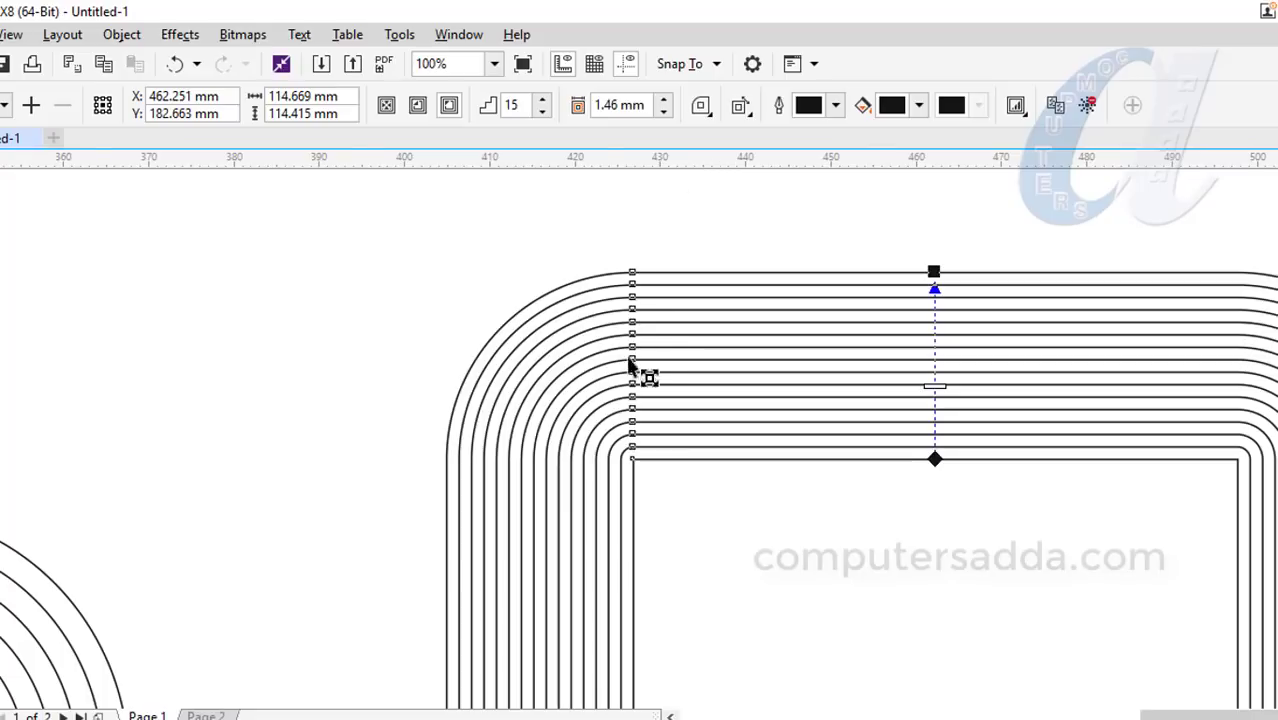
scroll(632, 365, down, 3)
scroll(632, 365, up, 2)
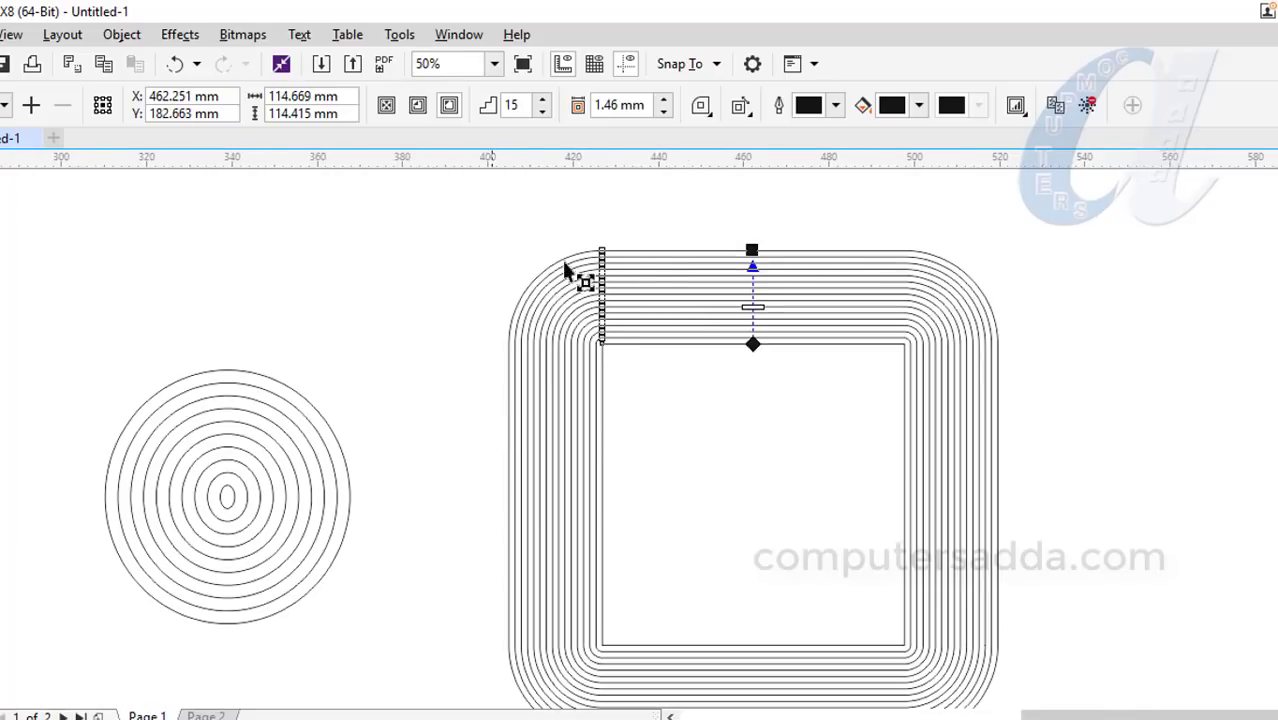
click(705, 112)
click(727, 183)
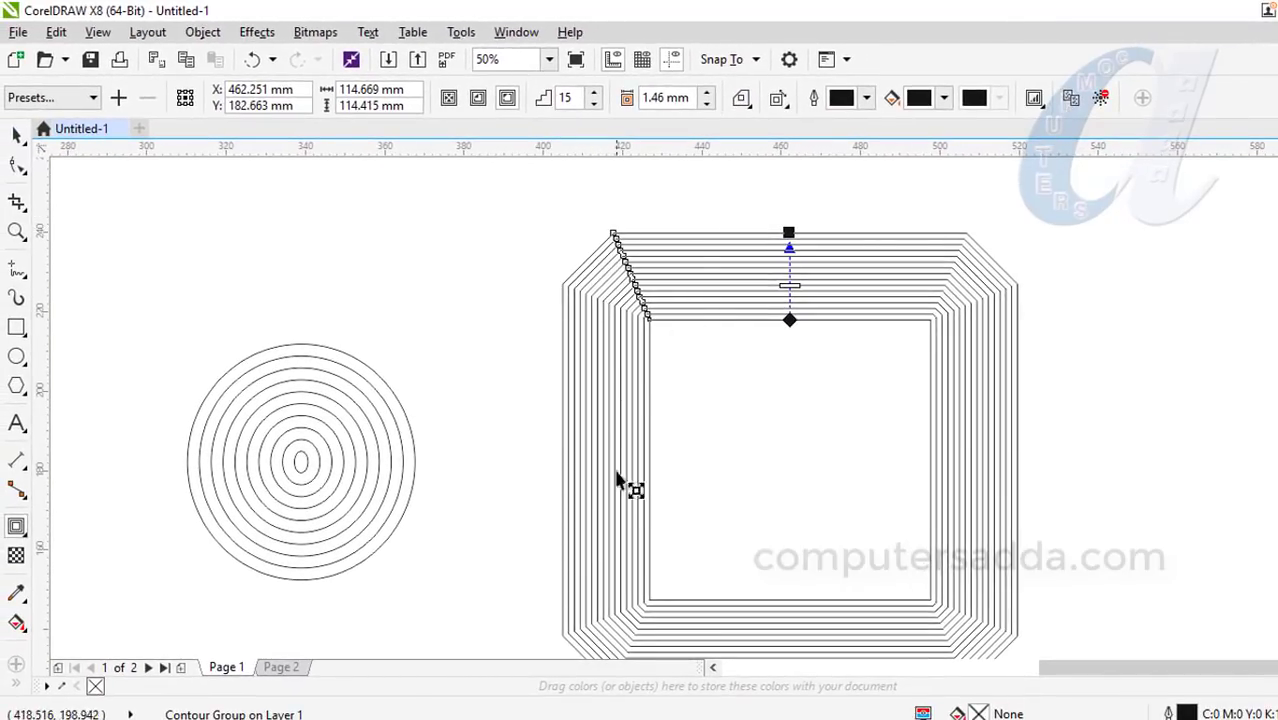
click(750, 105)
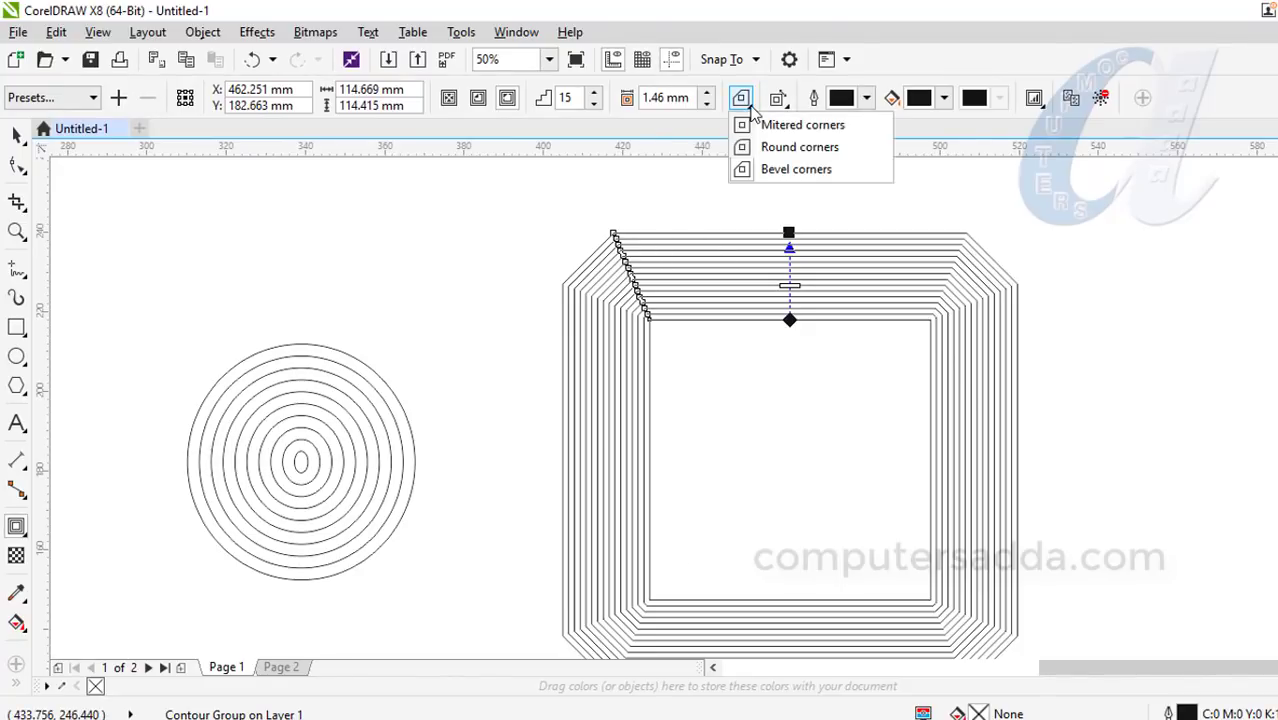
click(803, 126)
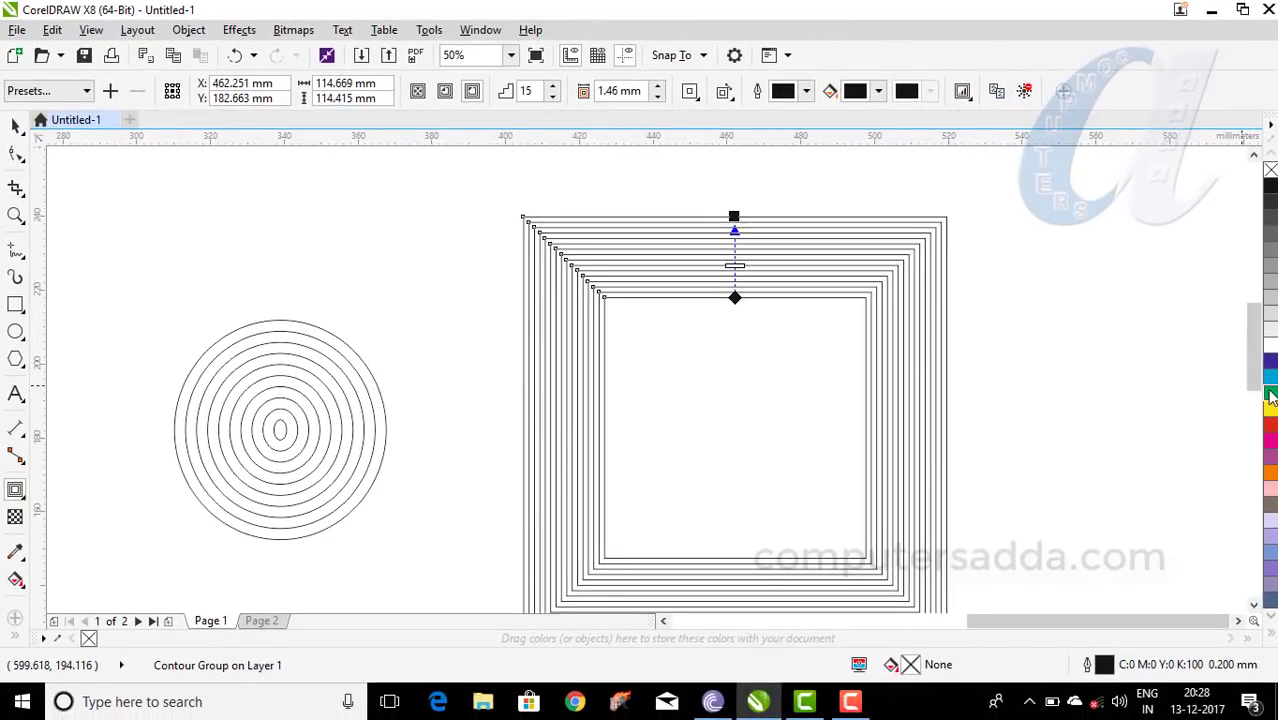
Step: Fill the square with yellow and set its contour's outline color to crimson (C 1, M 100, Y 58, K 7)
click(1269, 410)
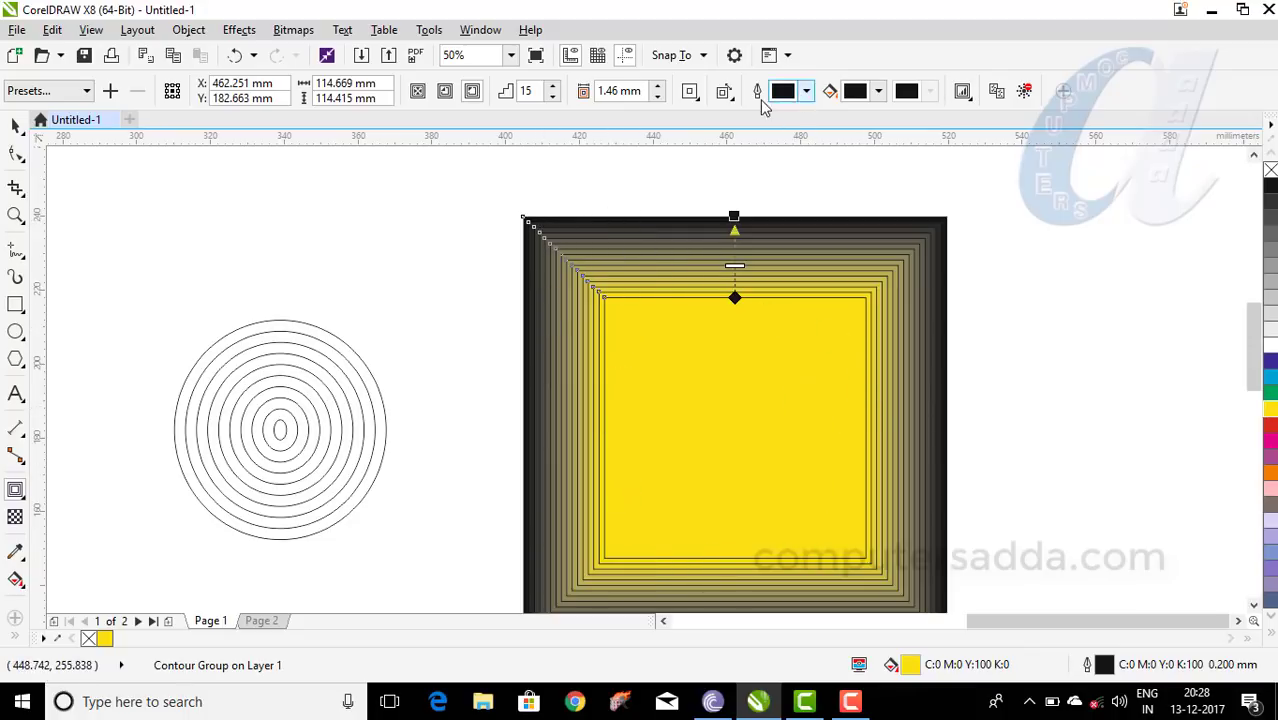
click(807, 92)
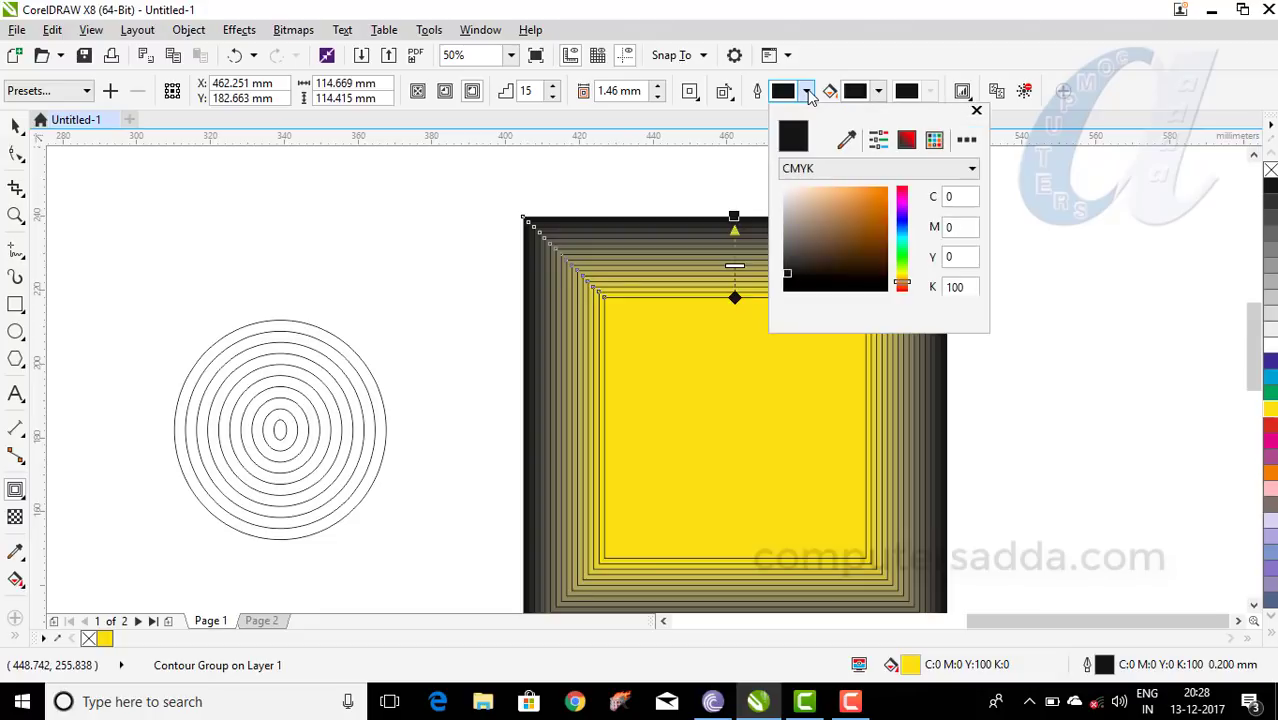
click(903, 198)
click(880, 204)
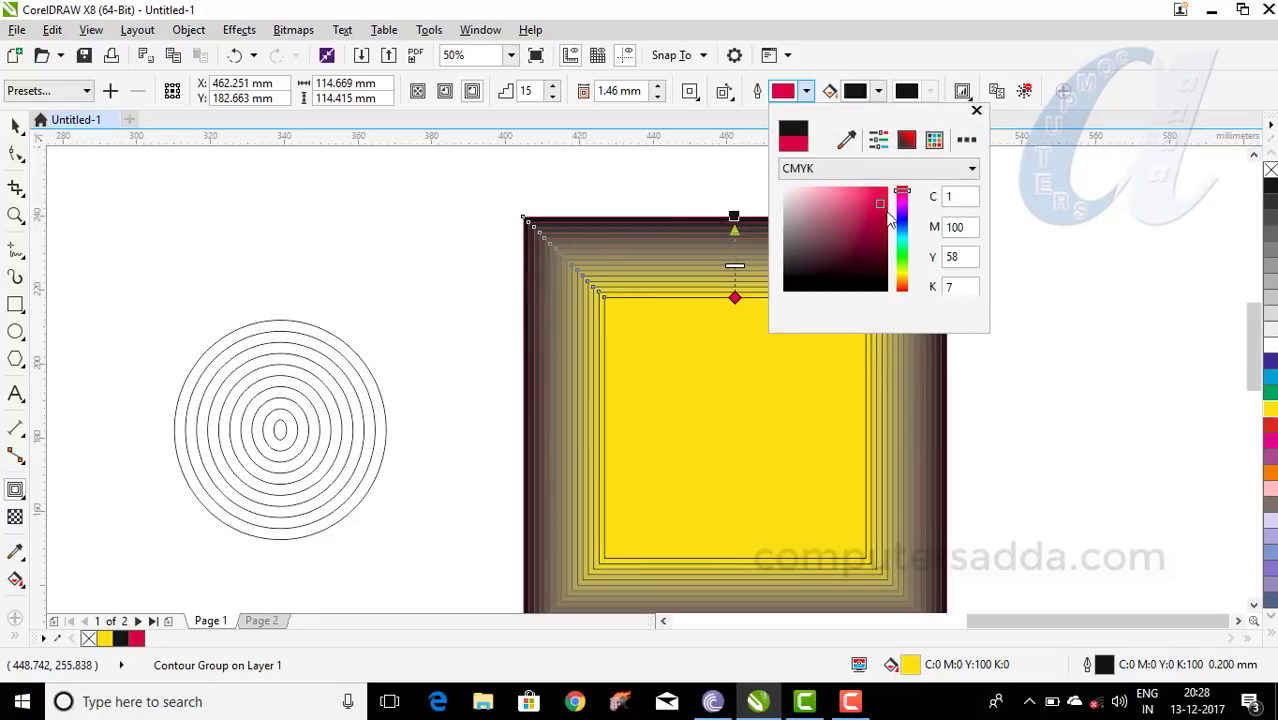
click(1130, 100)
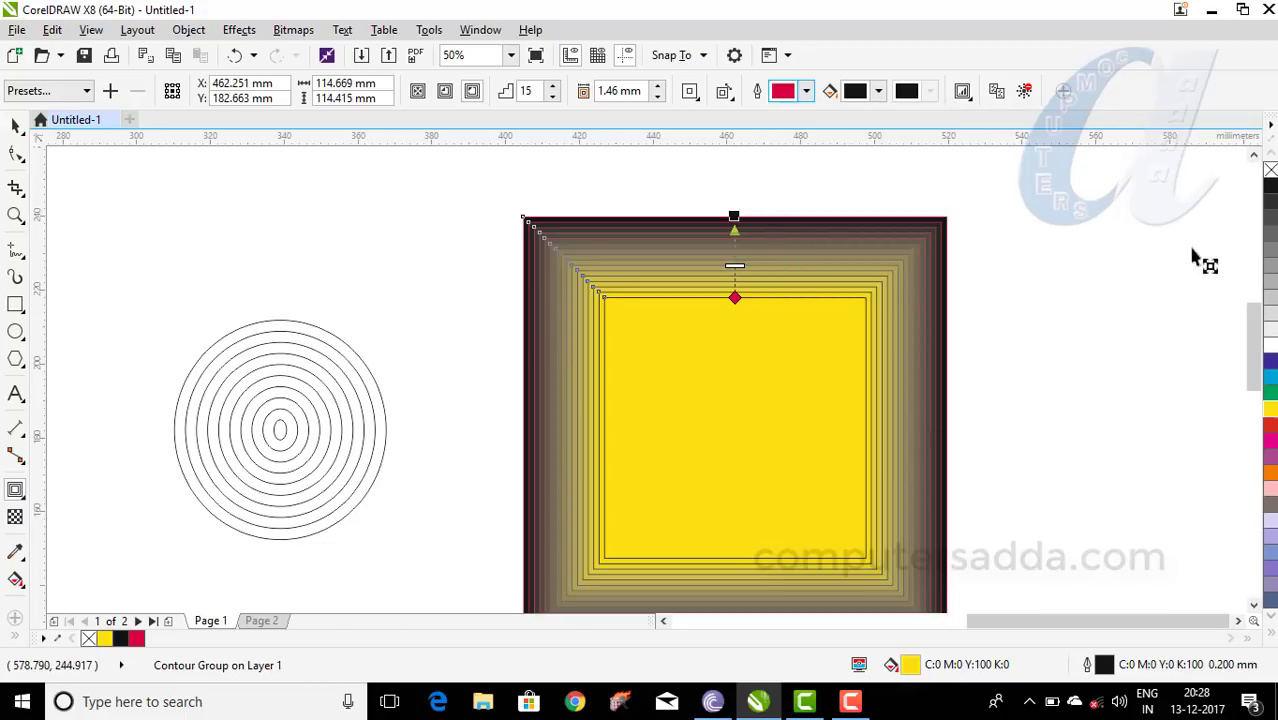
Step: Make the square's own outline red and set its contour's fill color to violet (C 95, M 100, Y 0, K 0)
right_click(1270, 478)
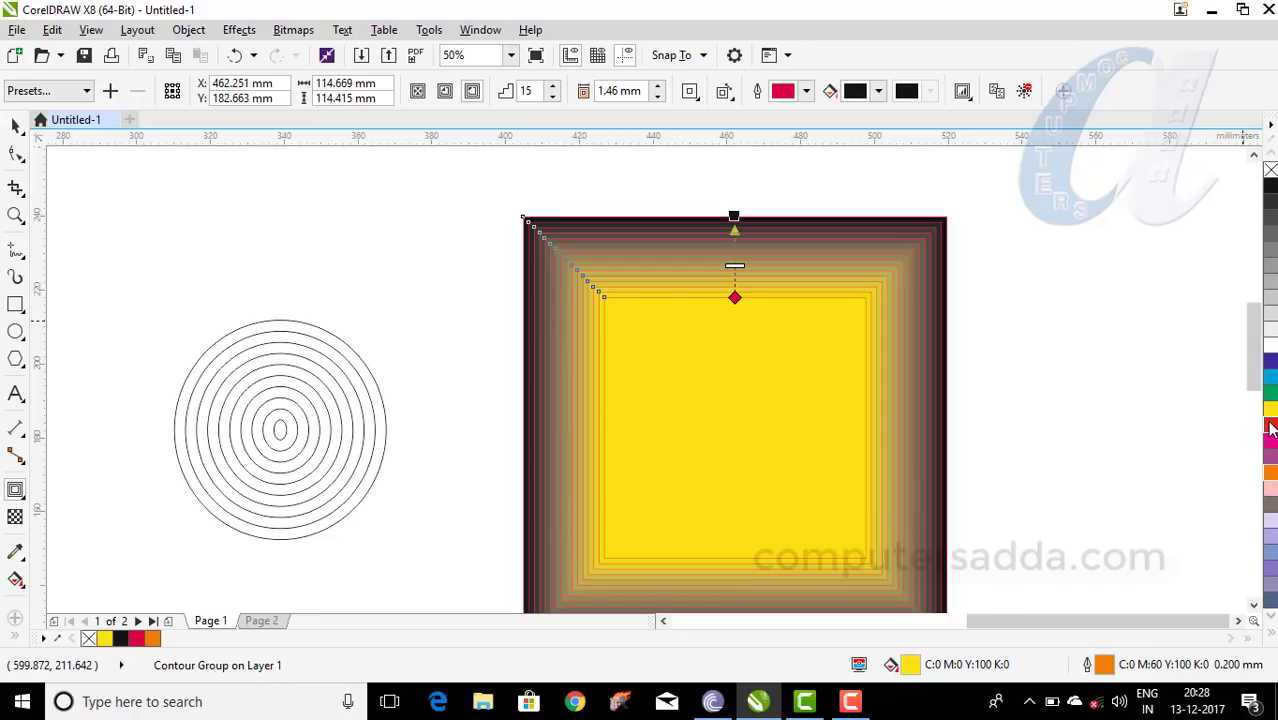
right_click(1270, 426)
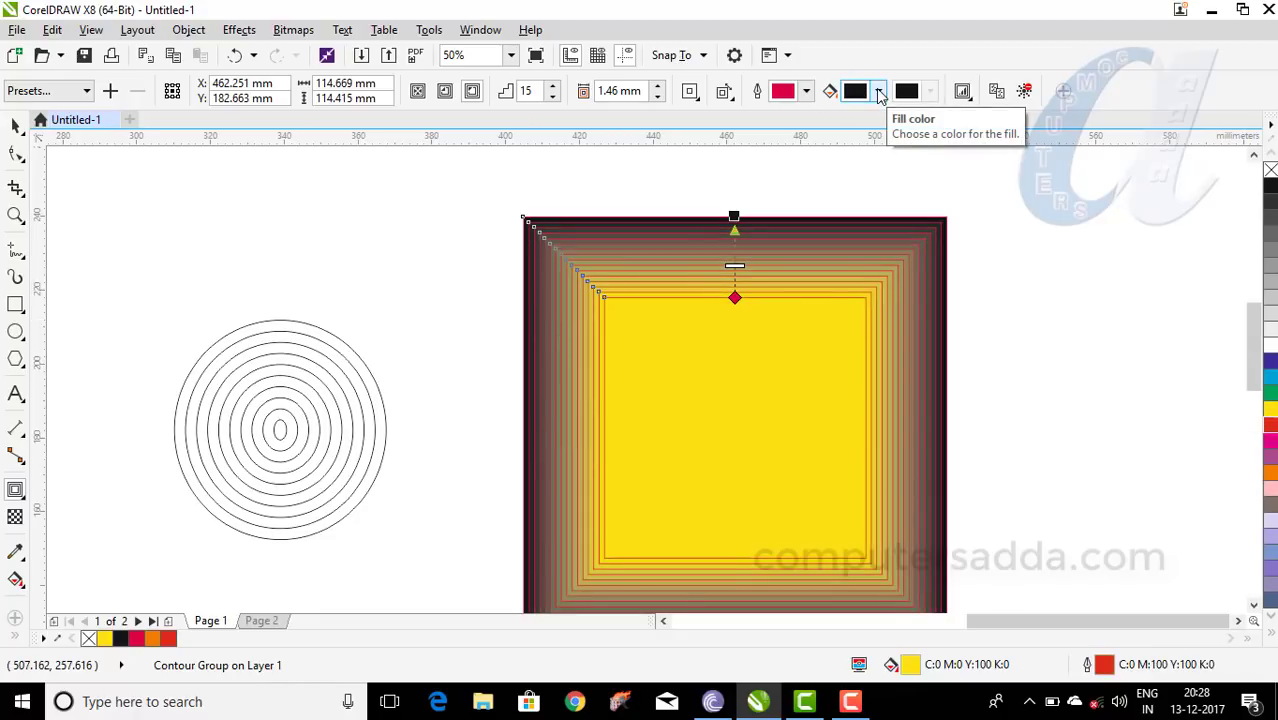
click(879, 92)
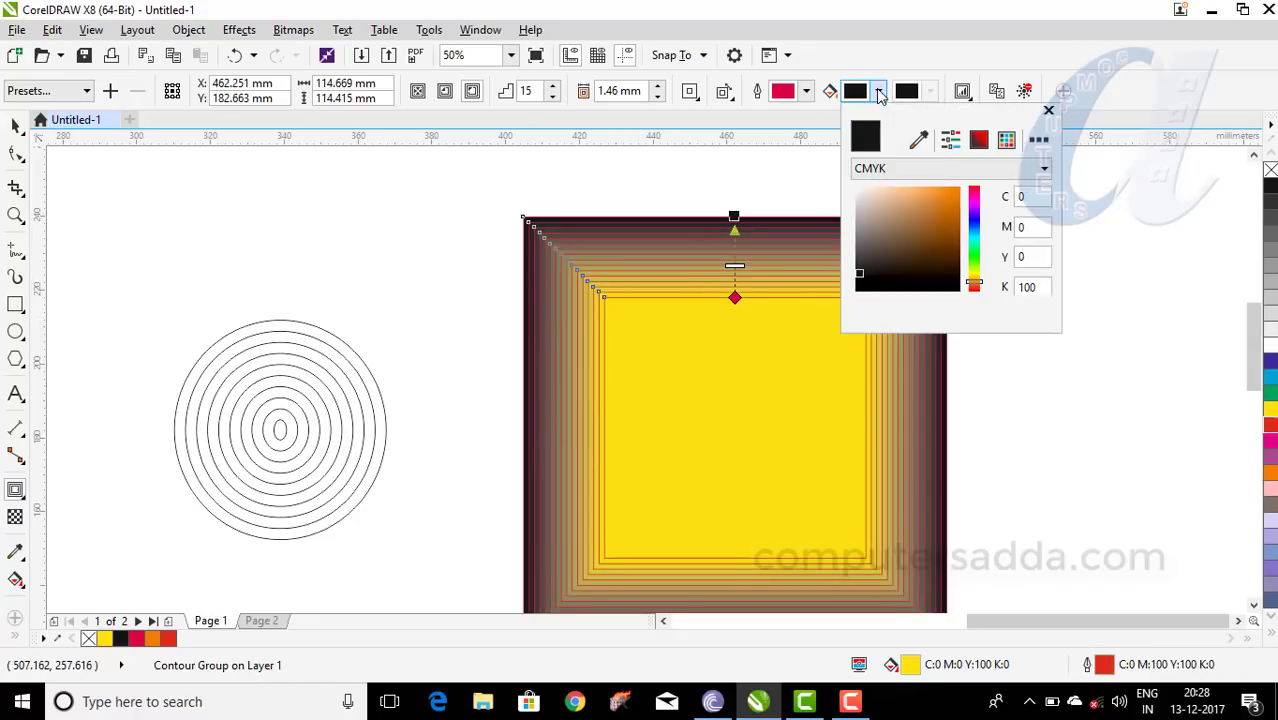
click(975, 222)
click(944, 200)
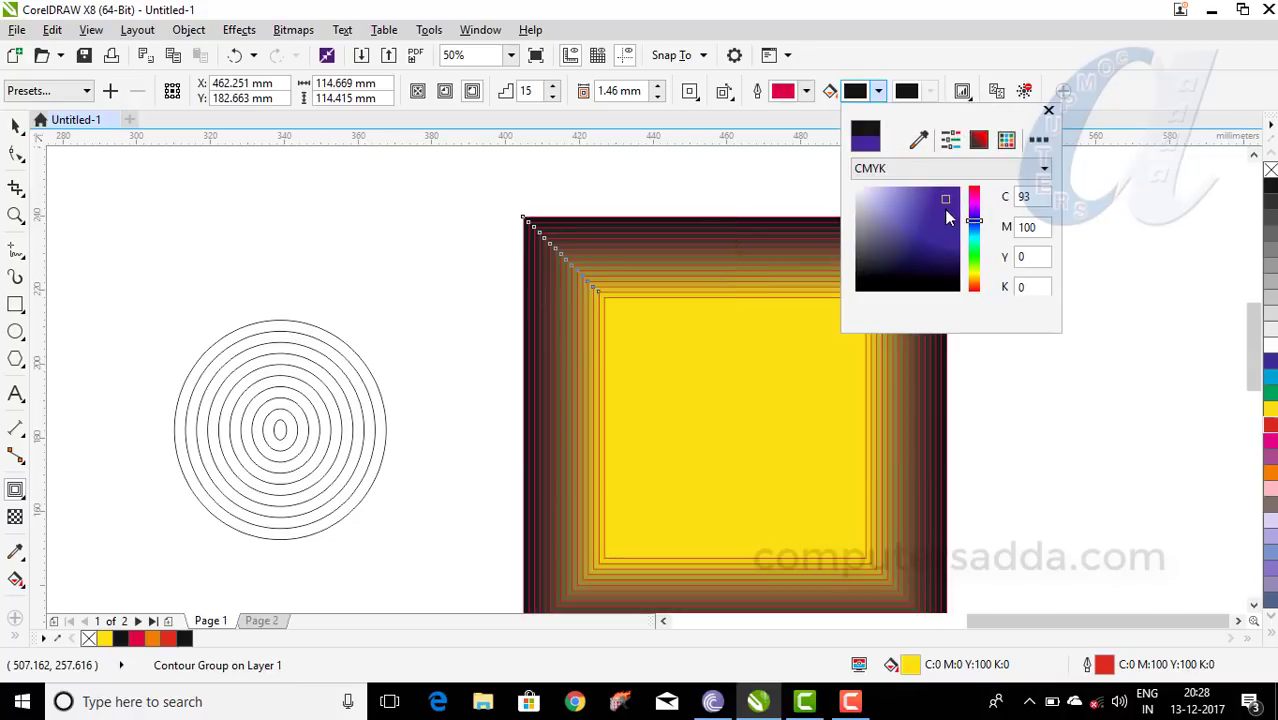
click(949, 210)
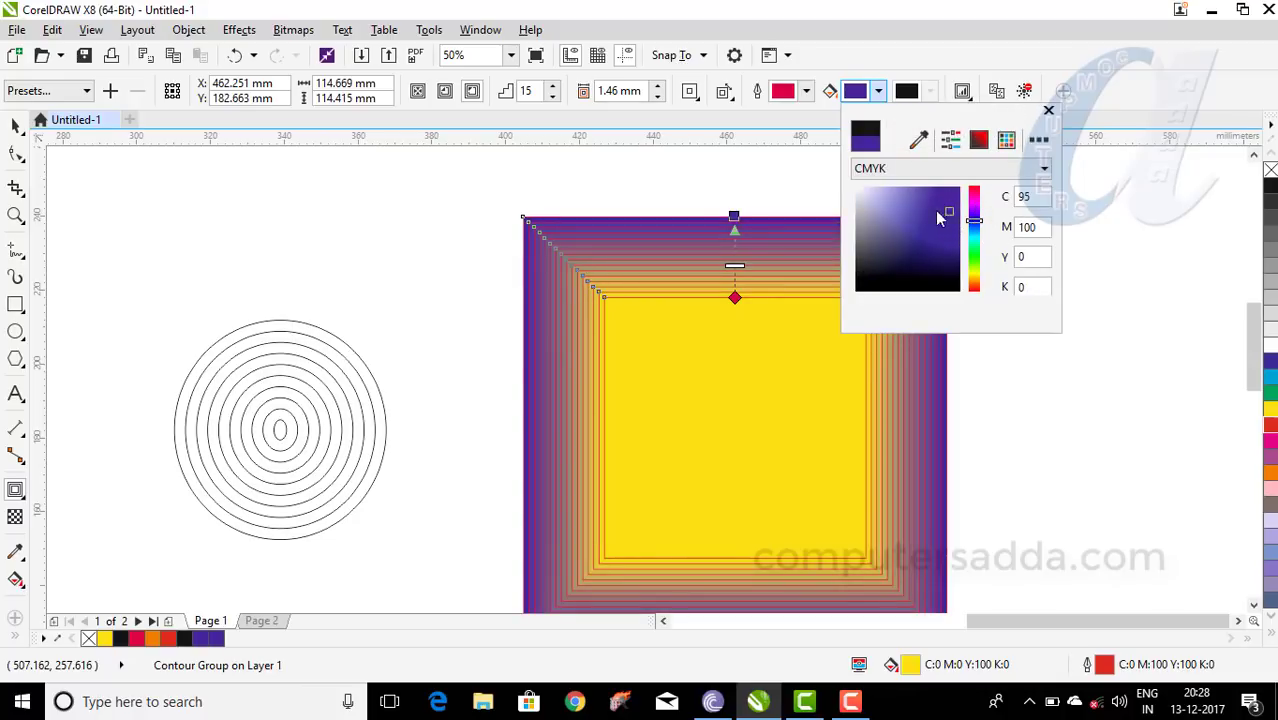
click(1005, 12)
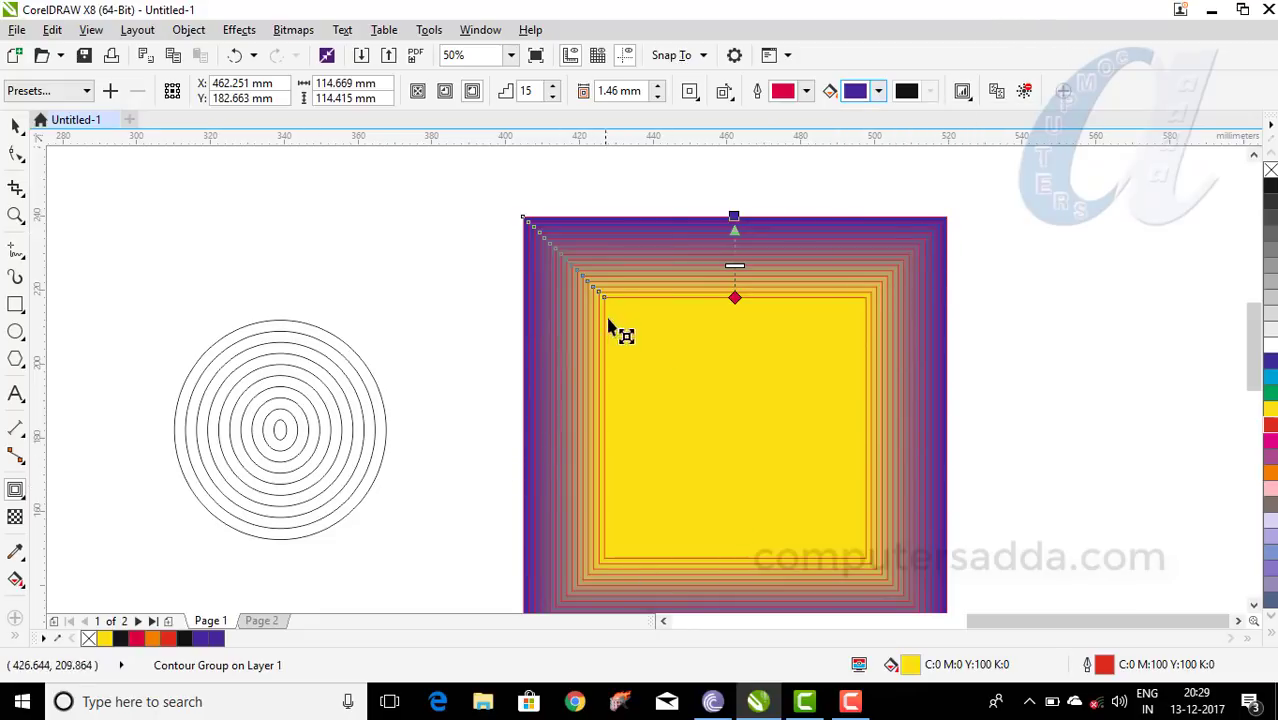
Step: Draw a five-pointed star about 186 mm wide and 189 mm high in the empty area beyond the square
click(224, 352)
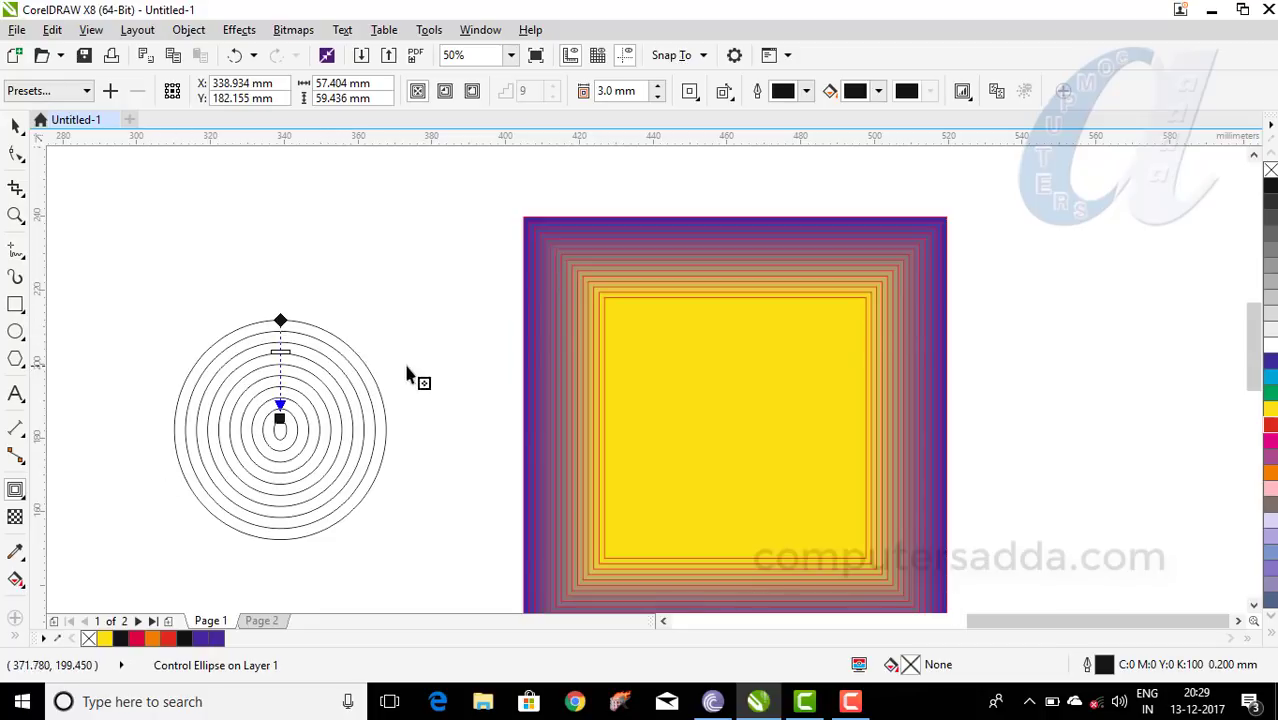
scroll(391, 251, down, 3)
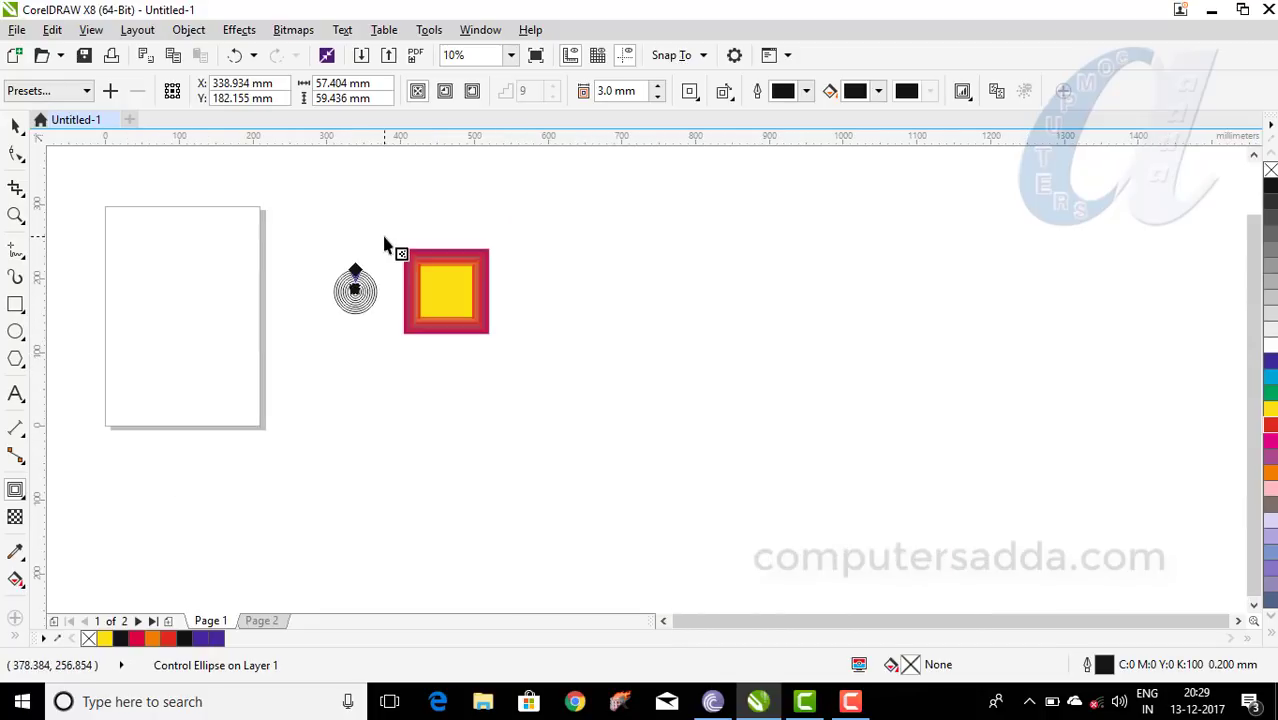
scroll(385, 245, up, 1)
scroll(428, 258, down, 1)
scroll(507, 200, up, 4)
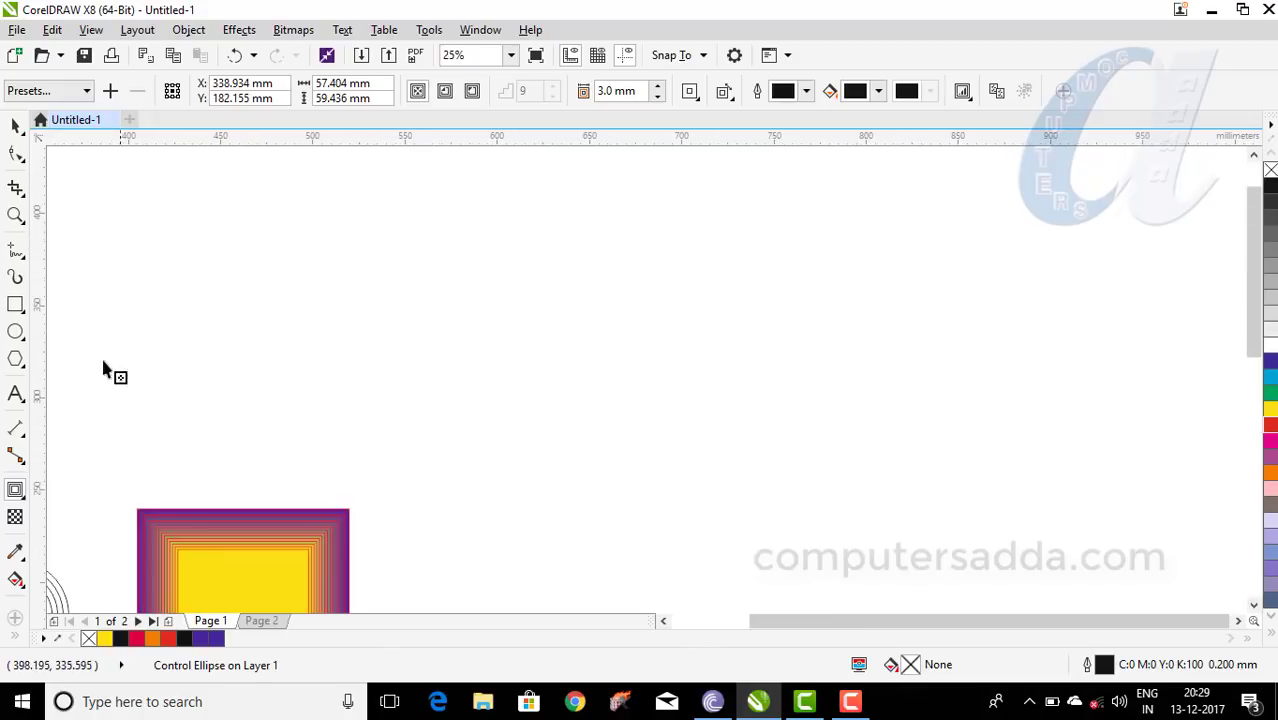
click(25, 370)
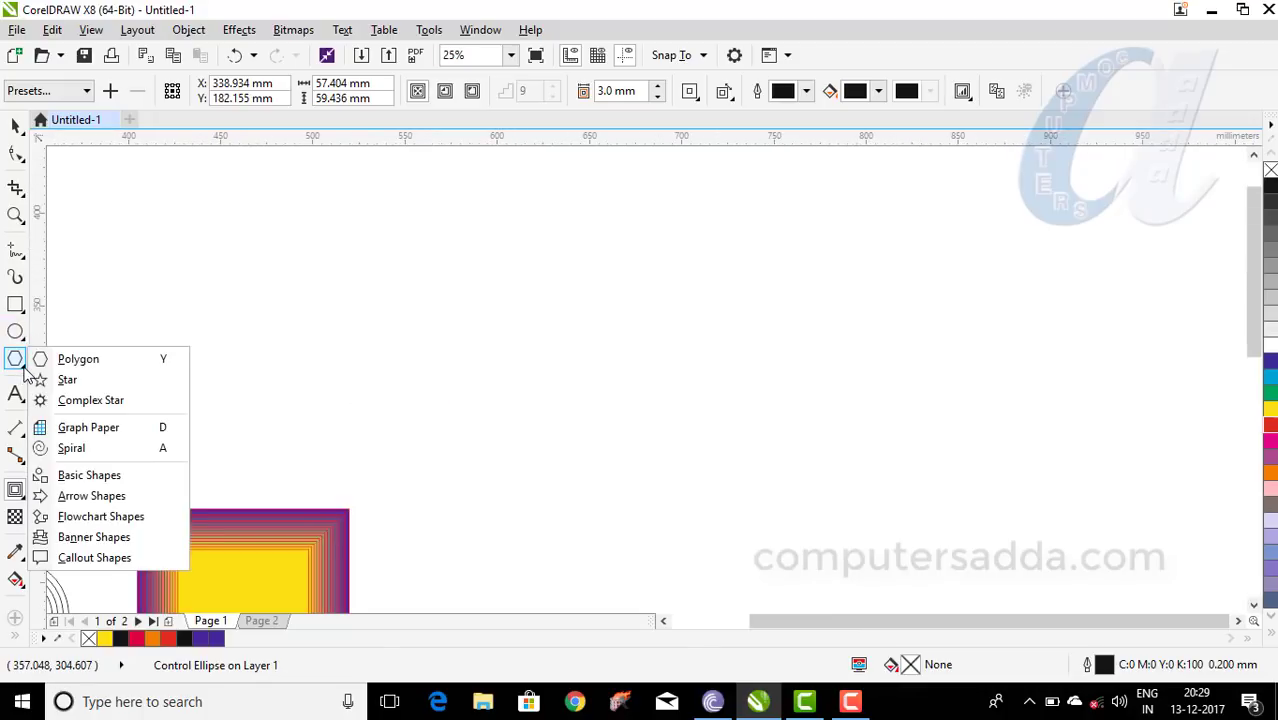
click(67, 379)
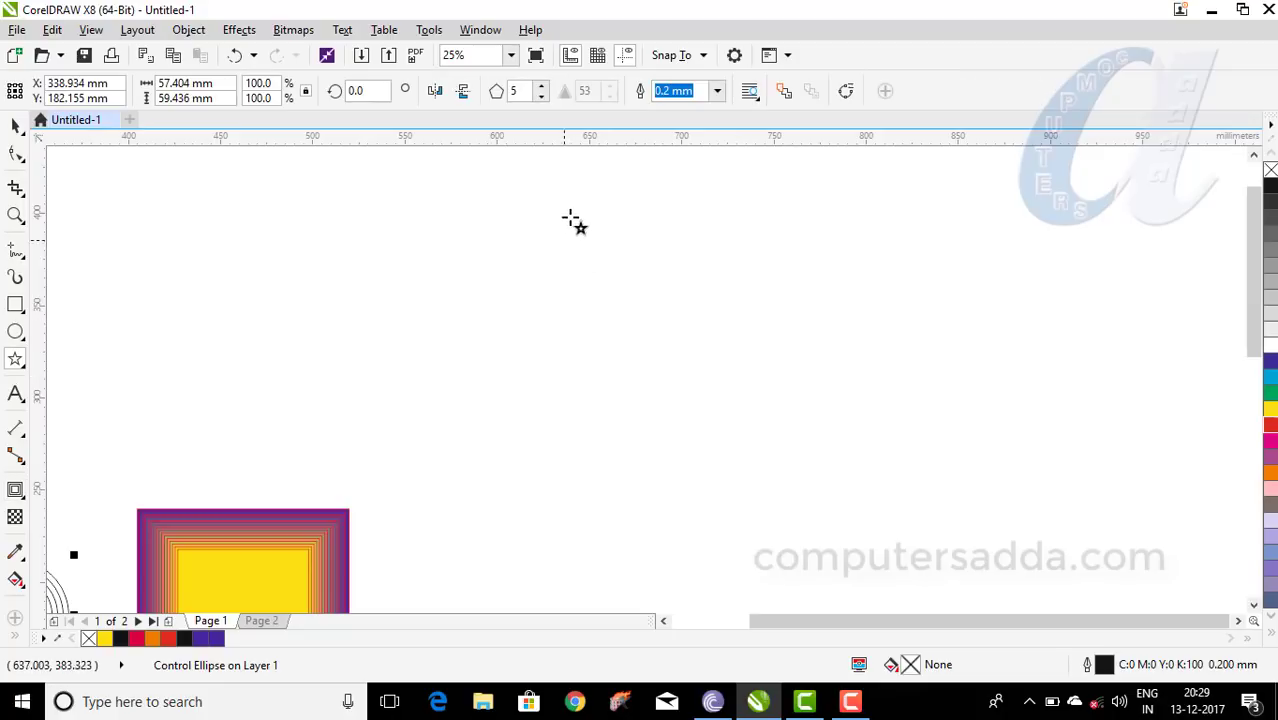
drag(582, 210, 691, 378)
drag(745, 447, 936, 510)
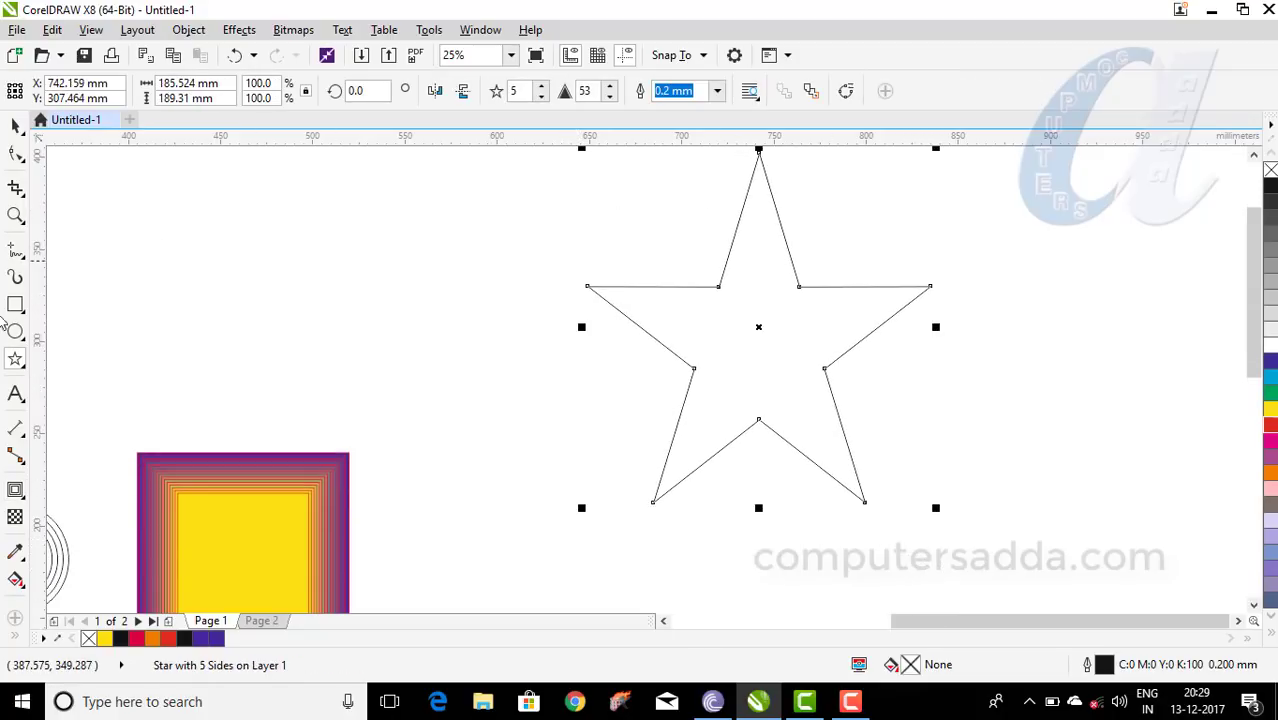
Step: Pull an outside contour of 15 steps with an offset of about 3.9 mm from the star with the Contour tool
click(15, 490)
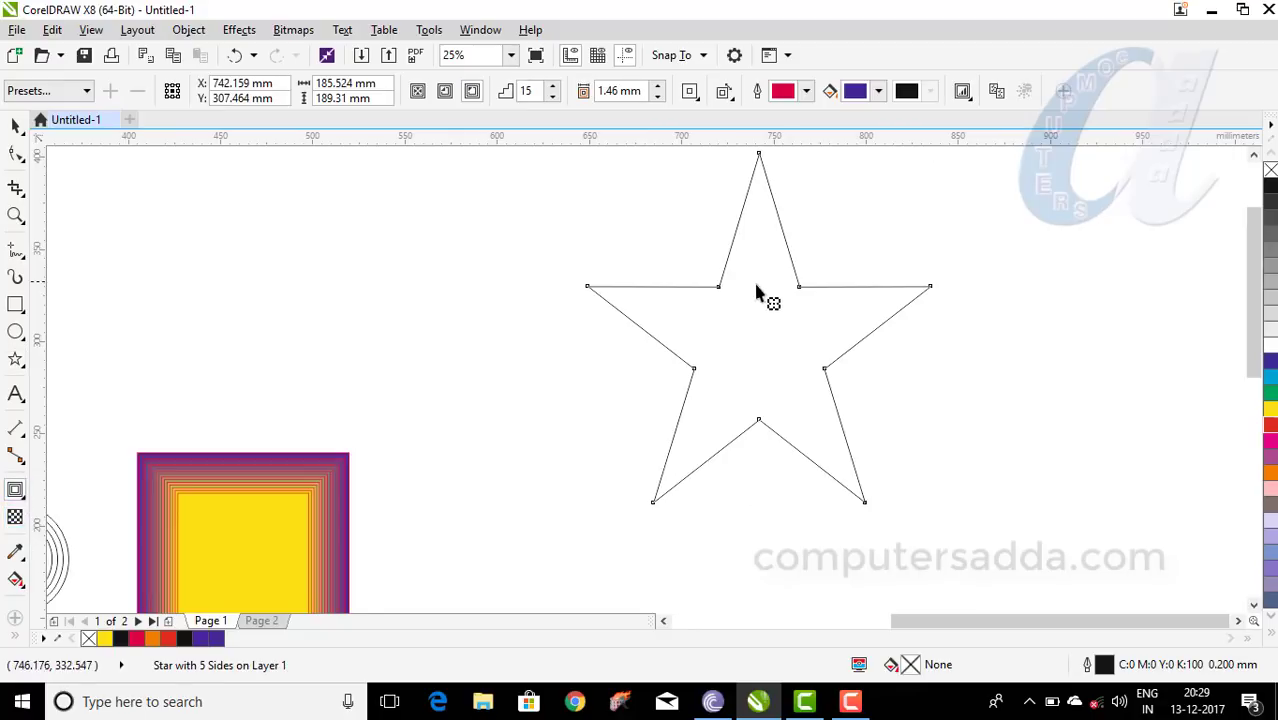
drag(729, 314, 496, 333)
scroll(540, 320, down, 3)
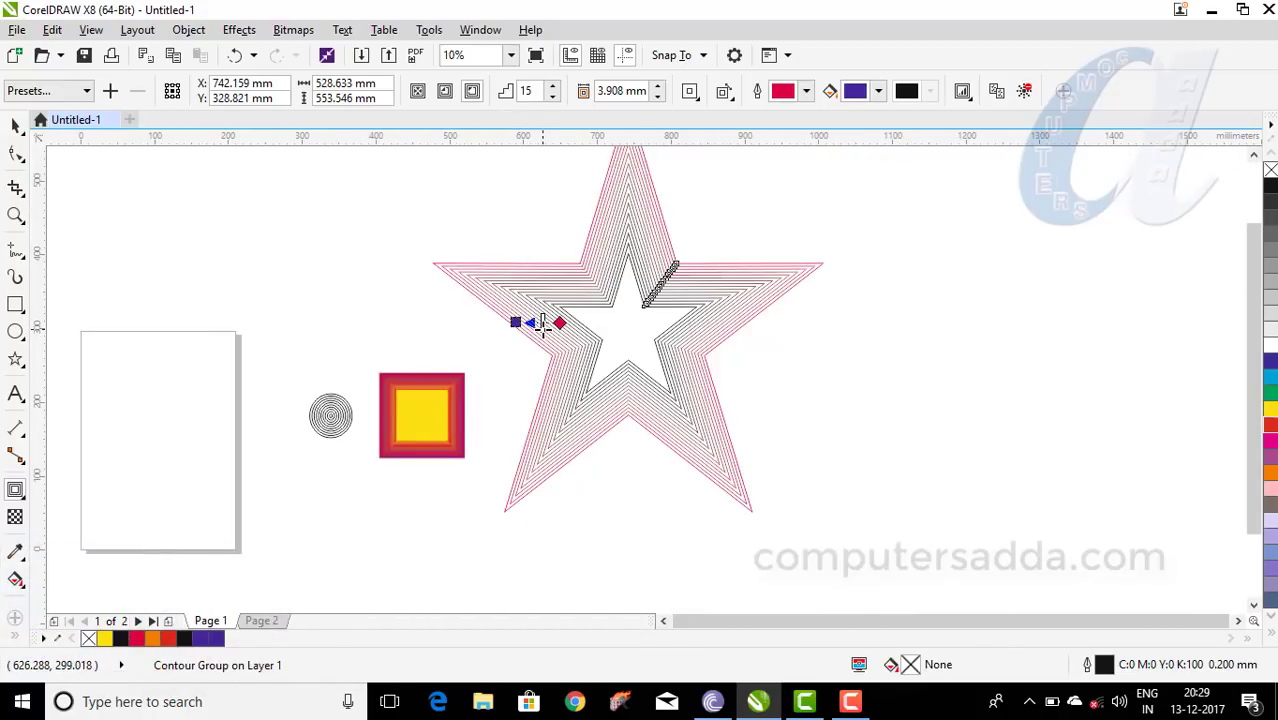
Step: Widen and densify the star's contour to 67 steps with an offset of about 1.26 mm
mouse_move(541, 322)
mouse_down()
mouse_move(550, 340)
mouse_move(544, 324)
mouse_move(507, 333)
mouse_move(497, 322)
mouse_move(527, 323)
mouse_move(516, 322)
mouse_up()
scroll(497, 268, up, 2)
scroll(499, 271, down, 2)
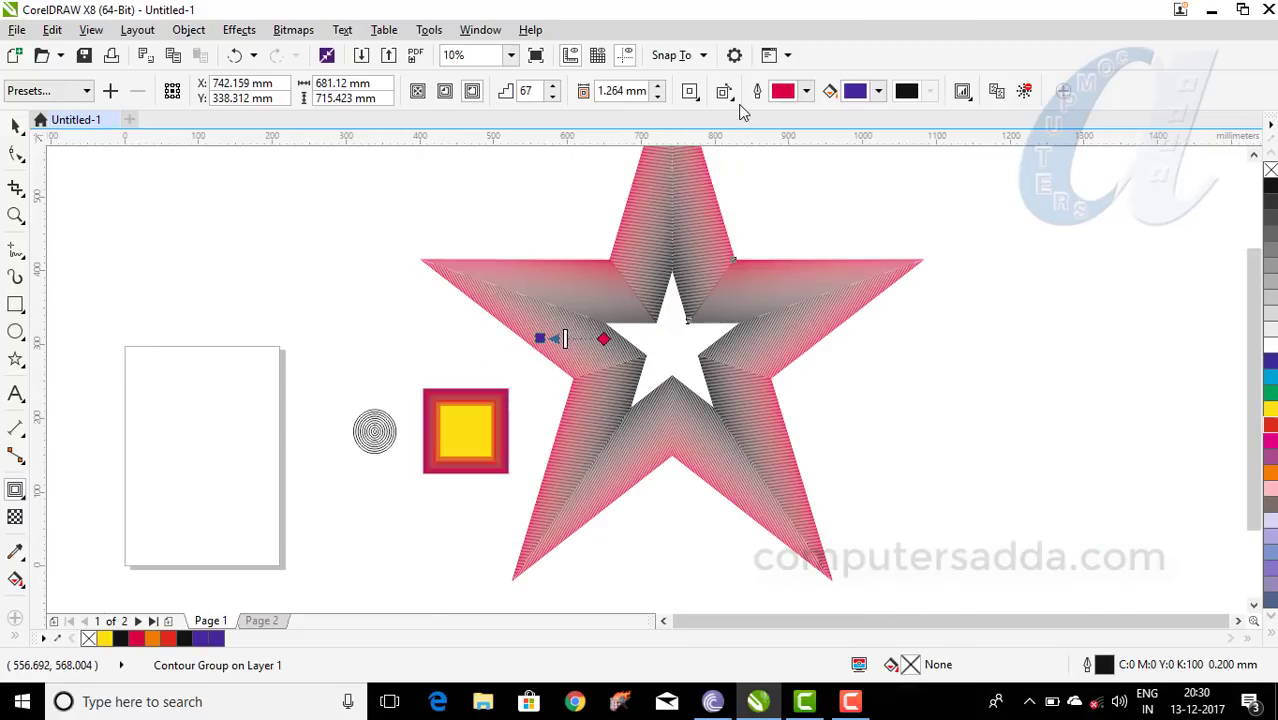
Step: Try linear and clockwise contour colors on the star's contour and settle on counterclockwise contour colors
click(724, 92)
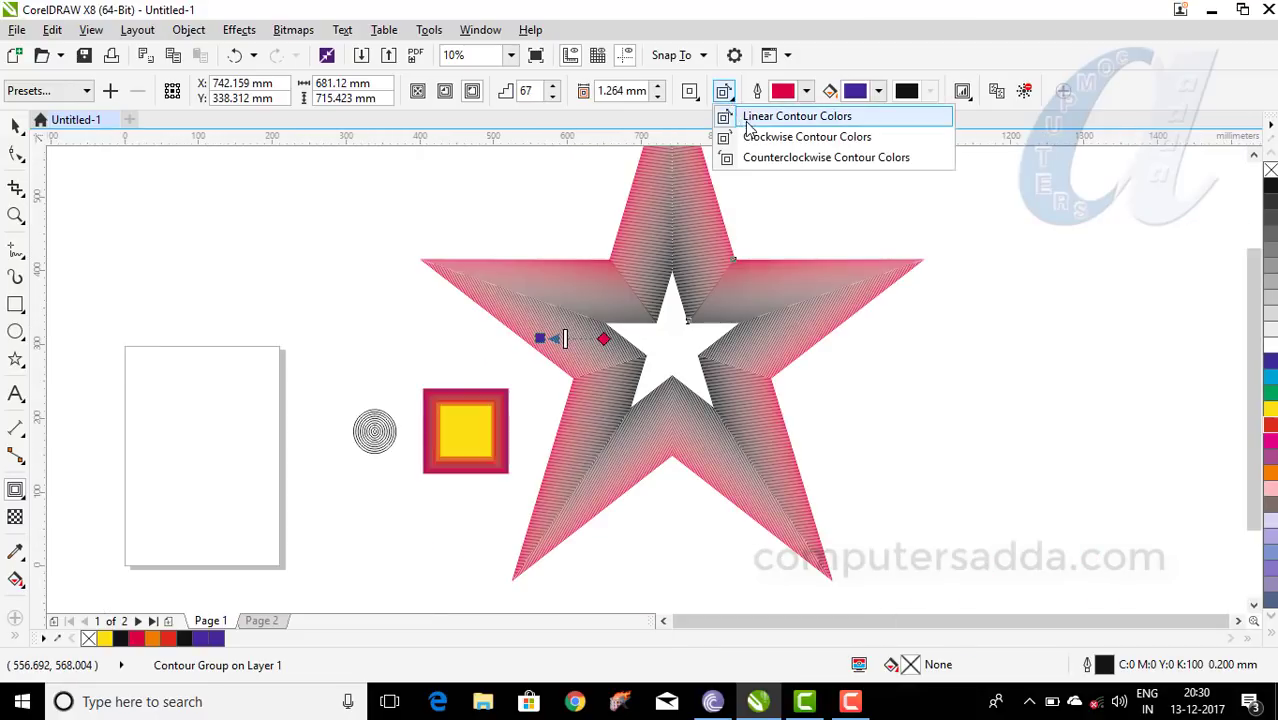
click(750, 117)
click(726, 96)
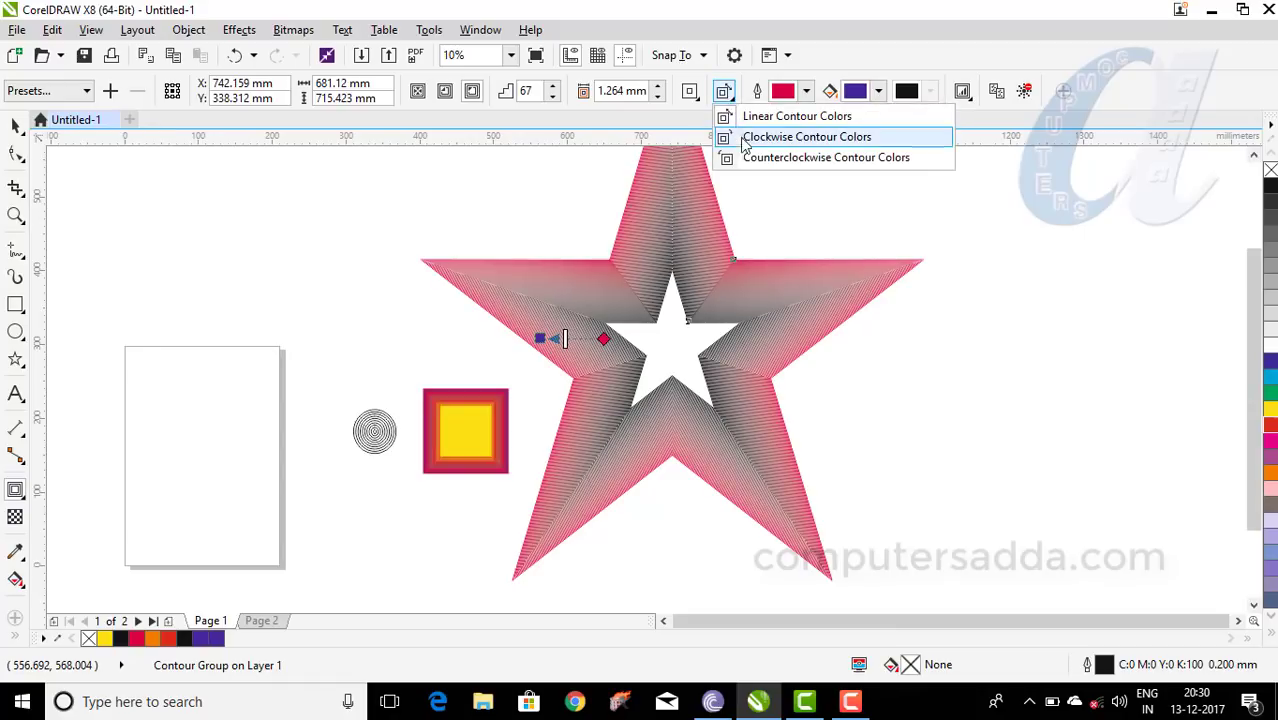
click(747, 138)
click(726, 93)
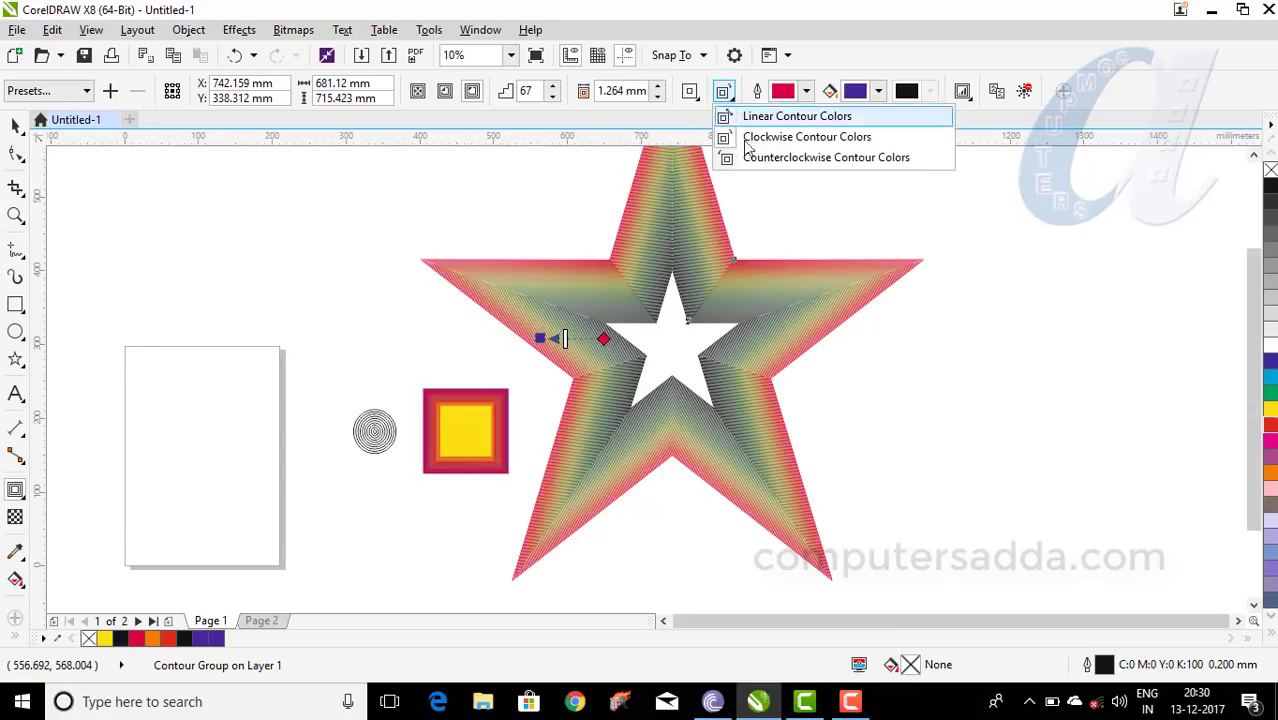
click(750, 158)
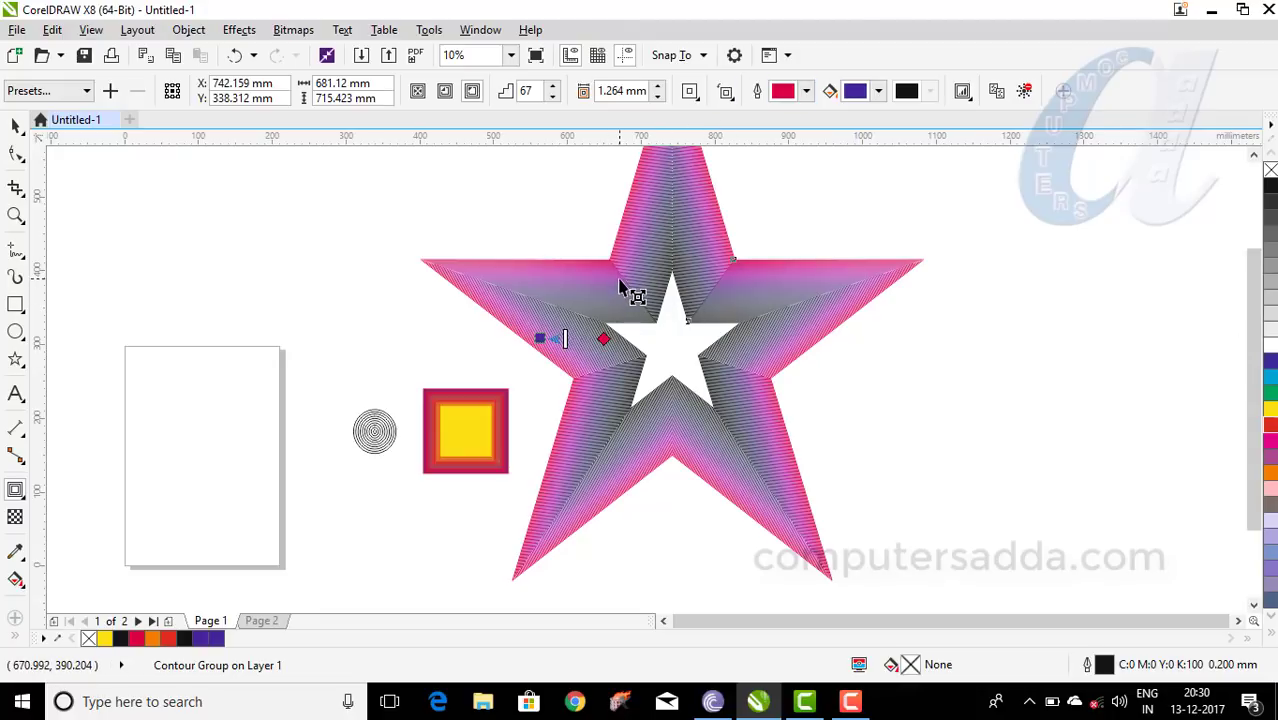
Step: Set the star contour's outline color to blue-violet (C99 M99 Y0 K0) and its fill color to red (C0 M100 Y90 K3)
click(807, 92)
click(904, 230)
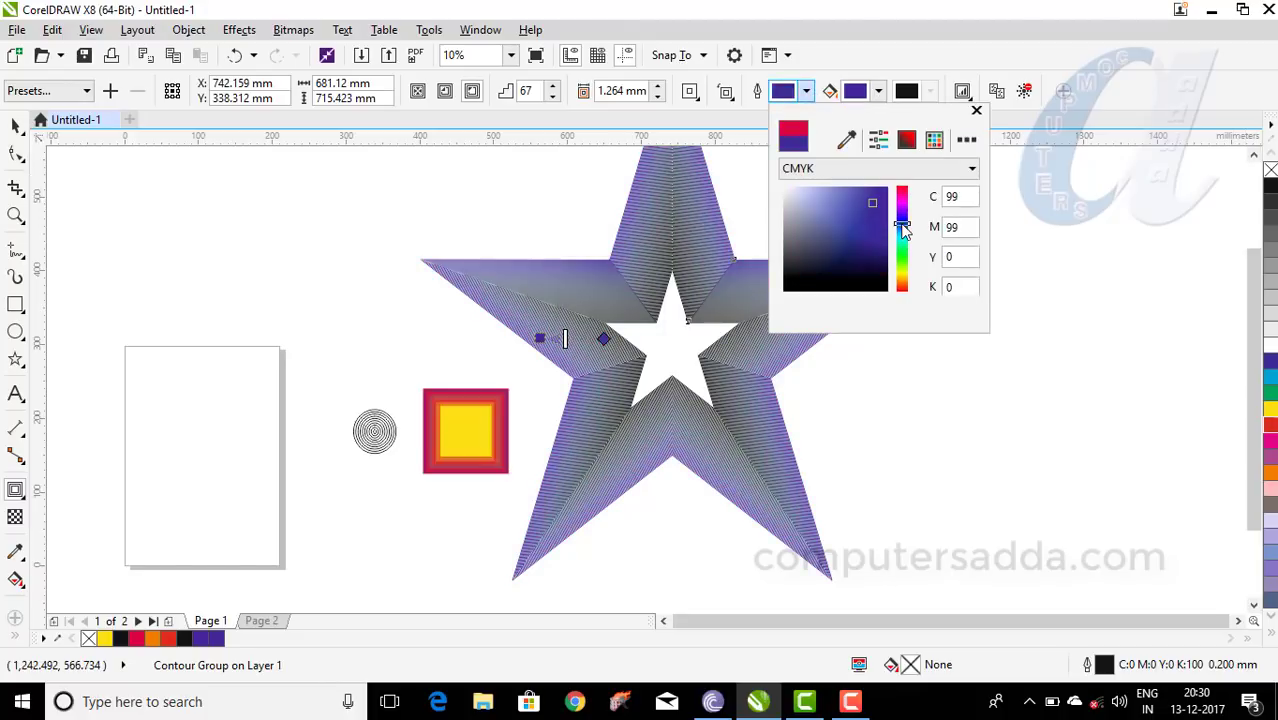
click(880, 92)
click(880, 92)
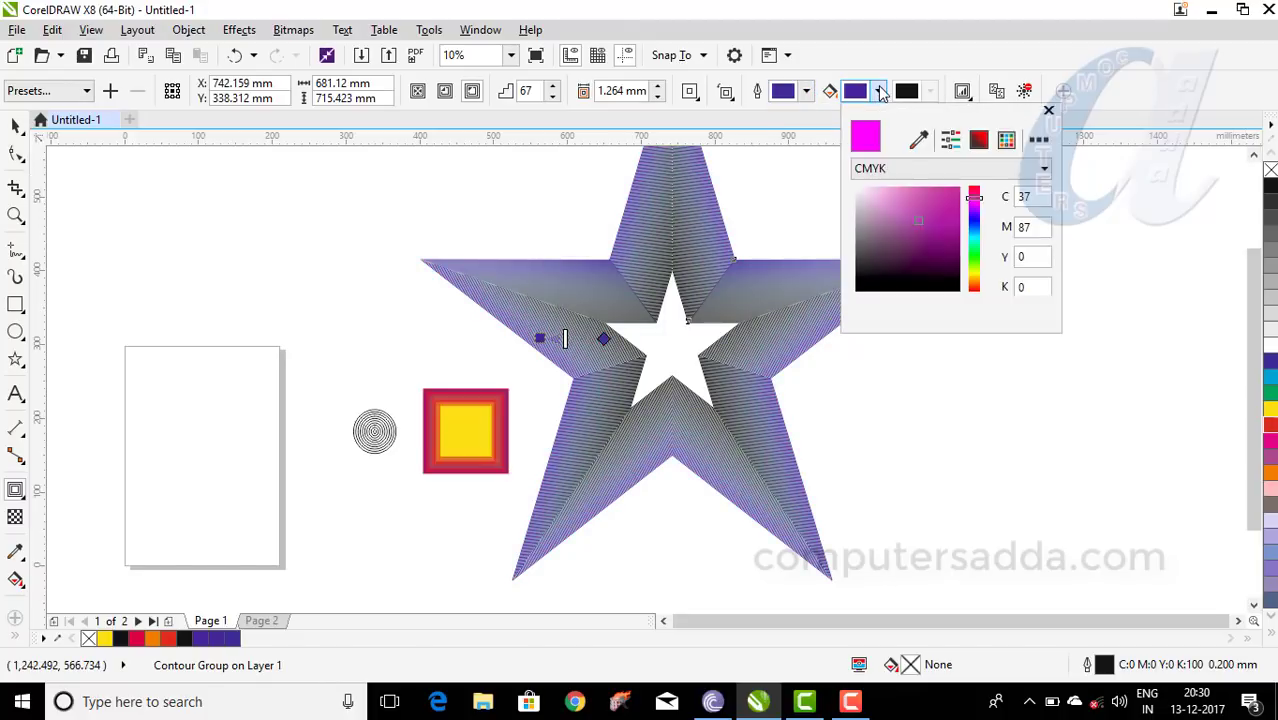
click(972, 218)
click(973, 189)
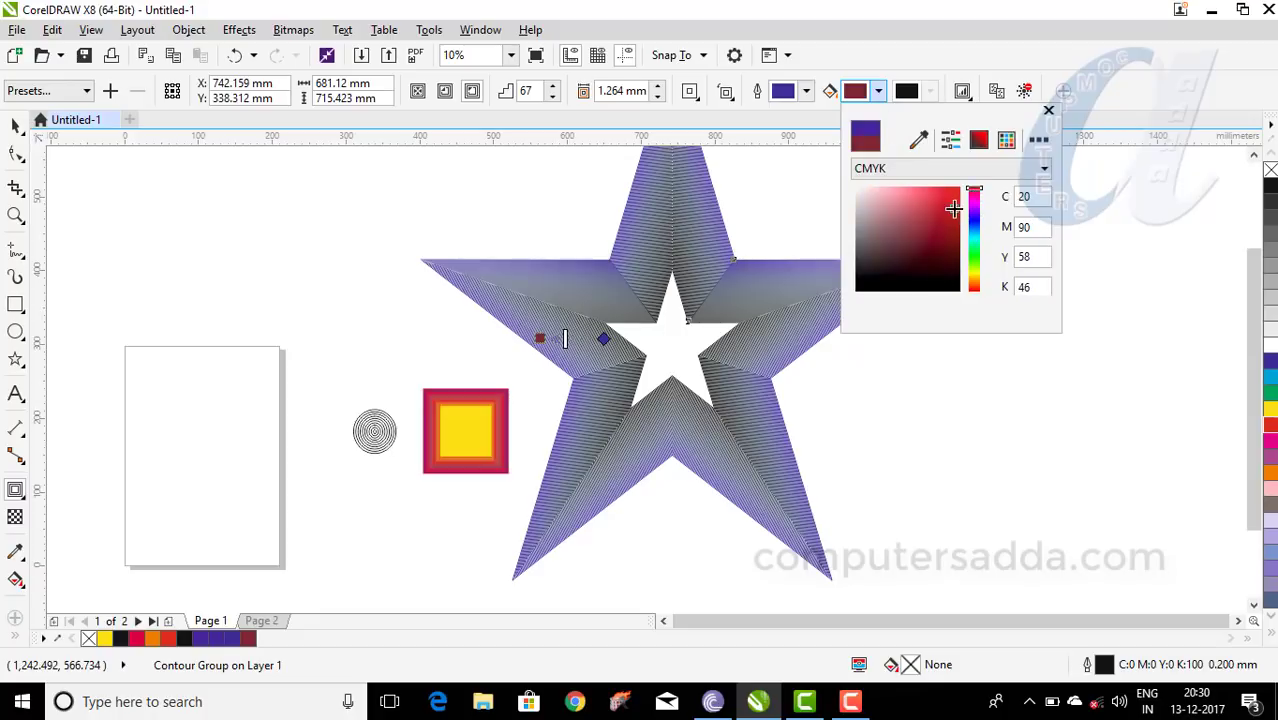
click(952, 206)
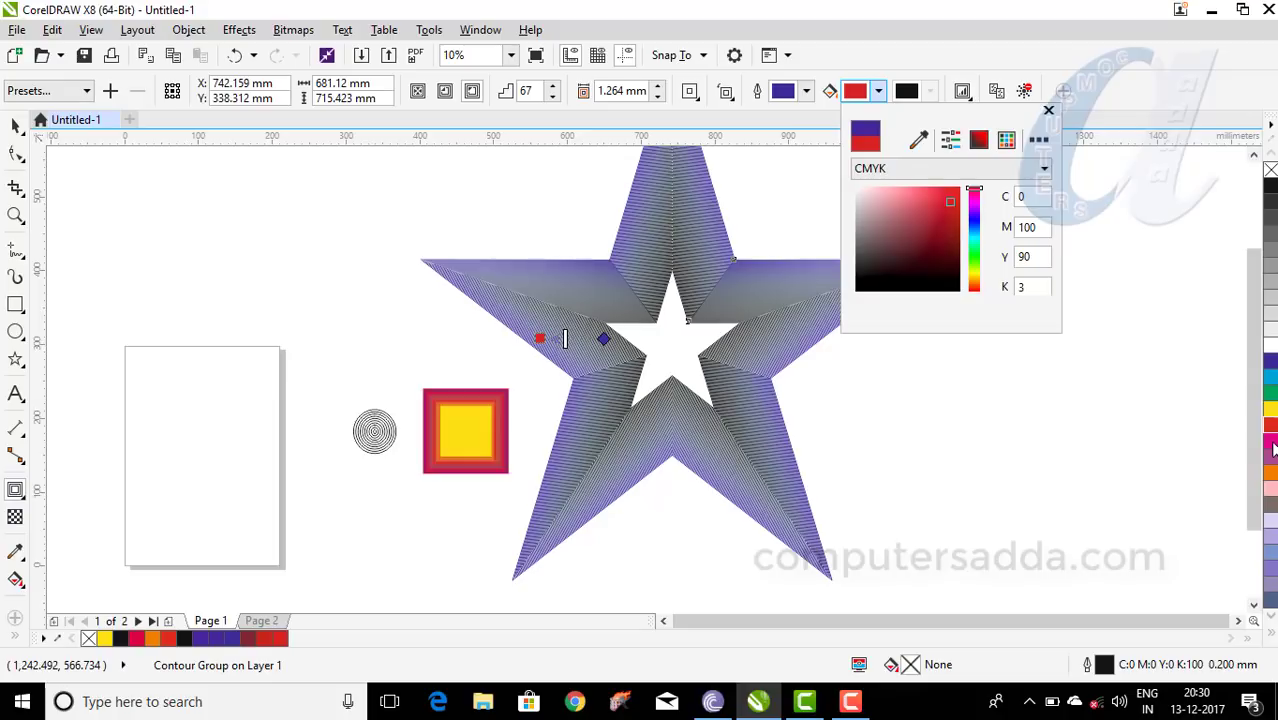
click(648, 343)
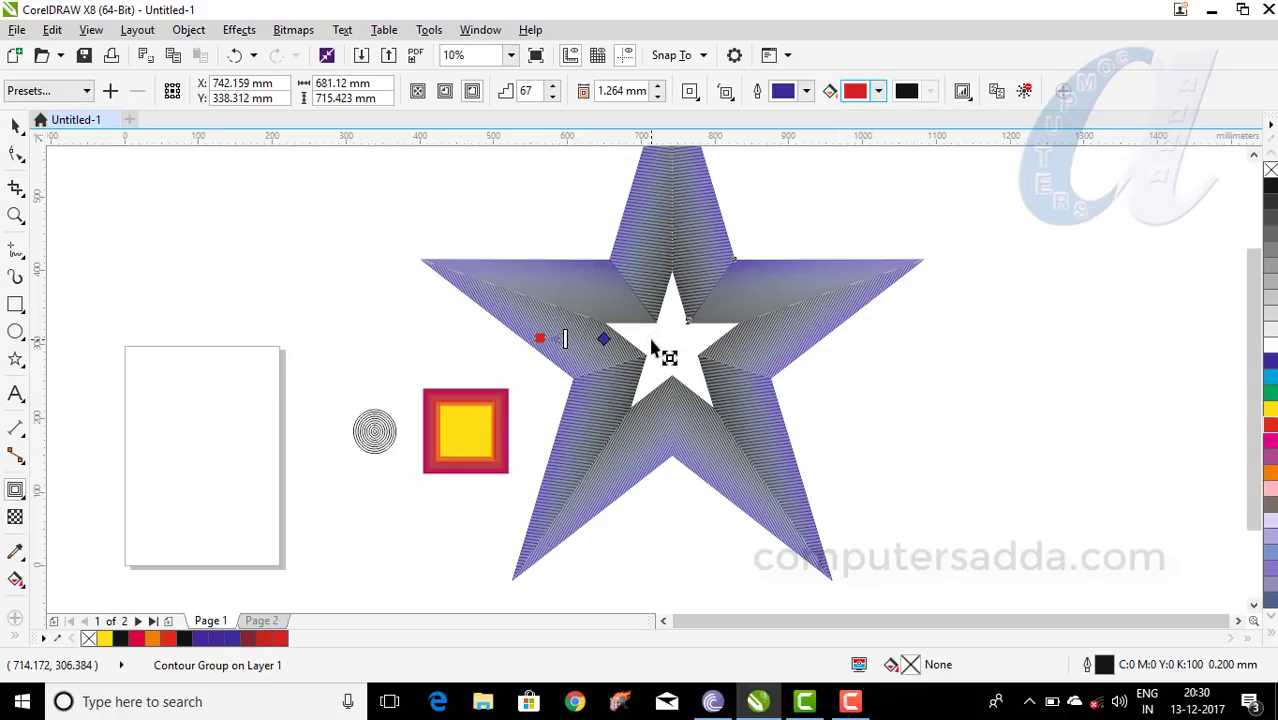
Step: Try magenta and cyan fills on the inner star and settle on yellow (C0 M0 Y100 K0)
click(1271, 446)
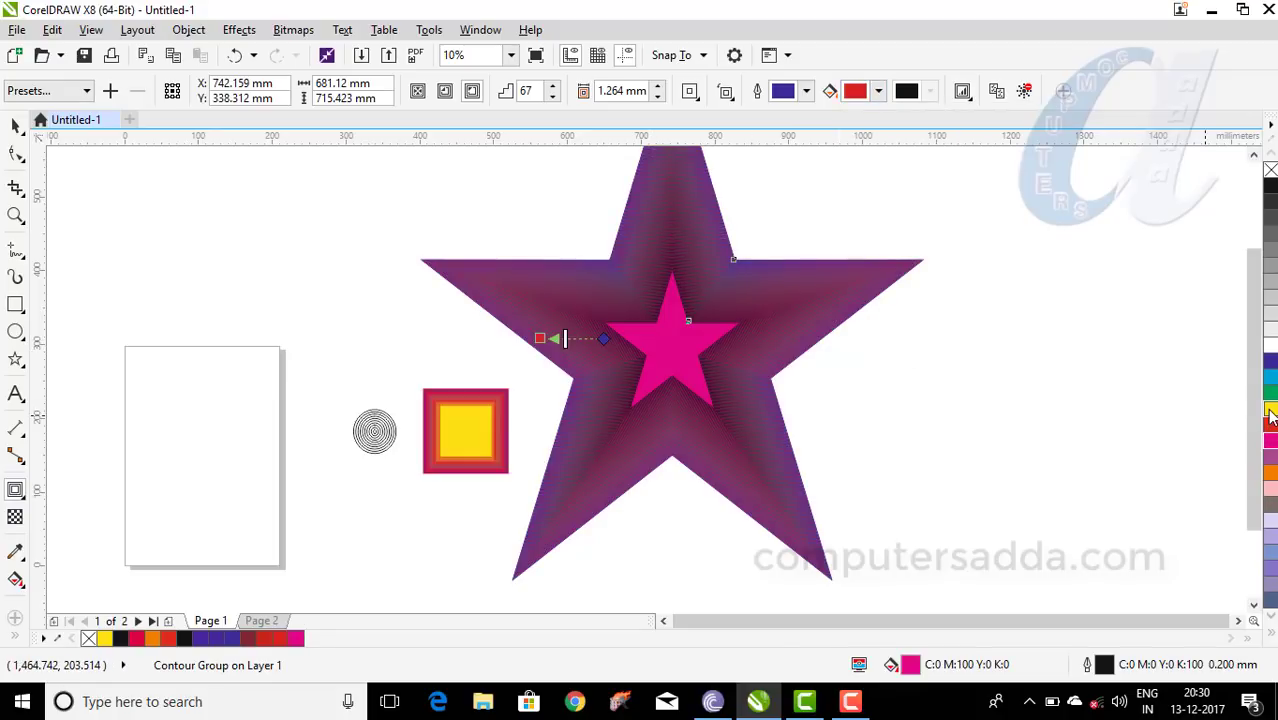
click(1268, 410)
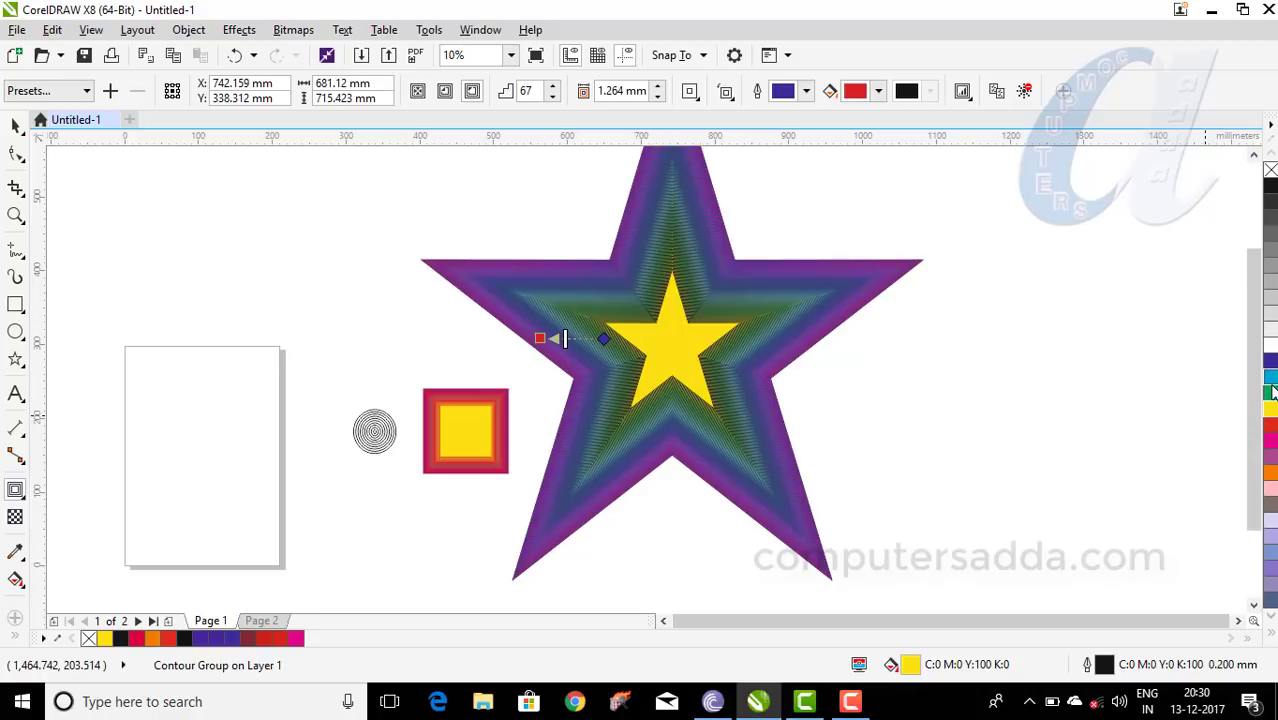
click(1270, 380)
click(1270, 410)
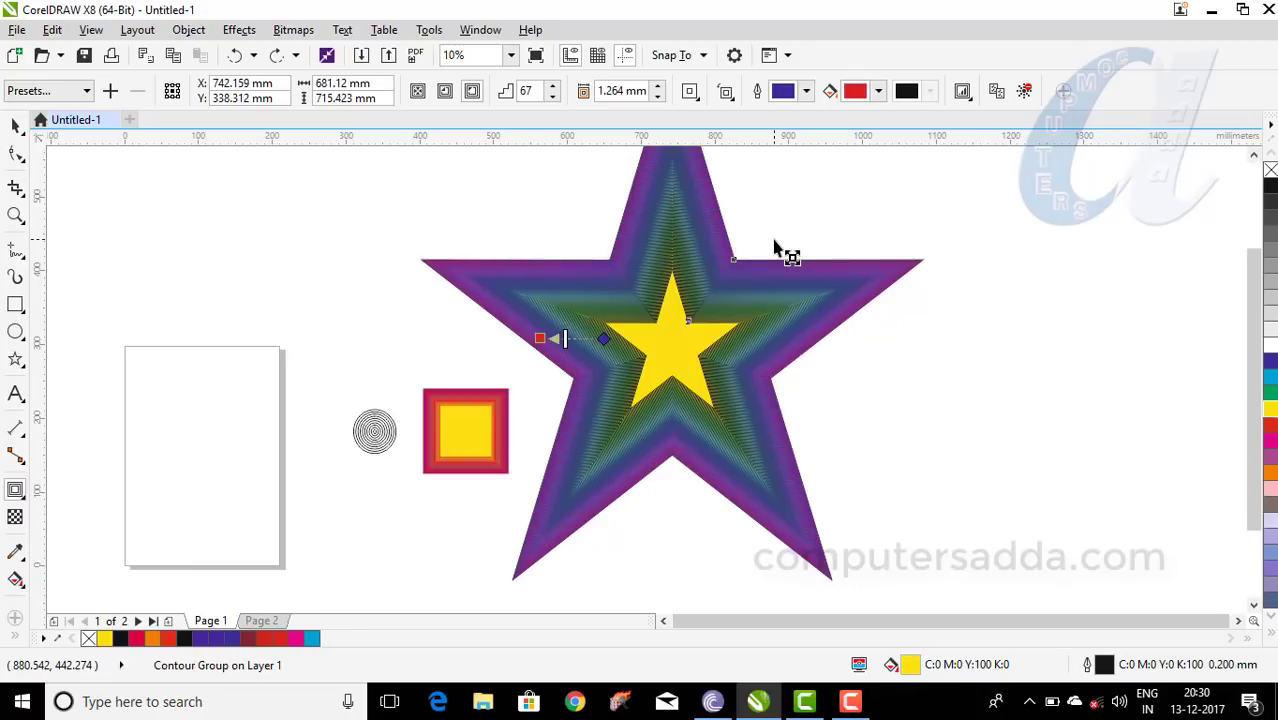
Step: Try round and bevel corners on the star's contour and return to mitered corners
click(733, 100)
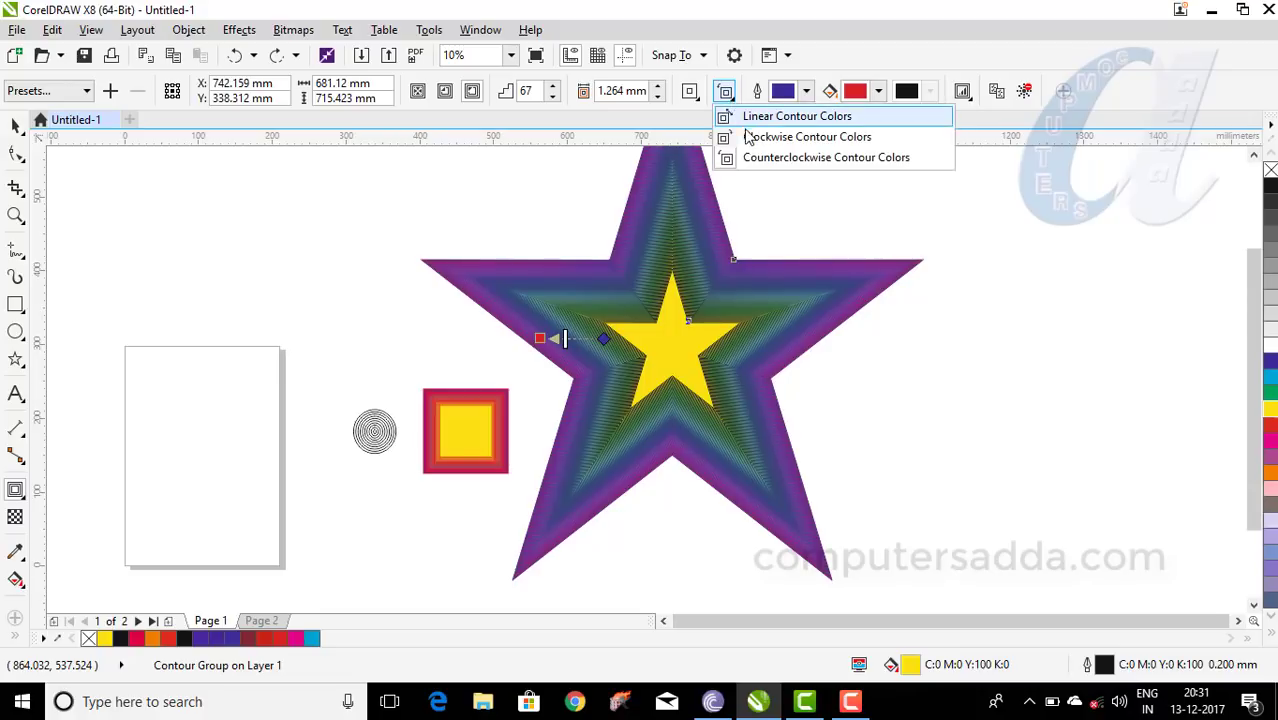
click(688, 105)
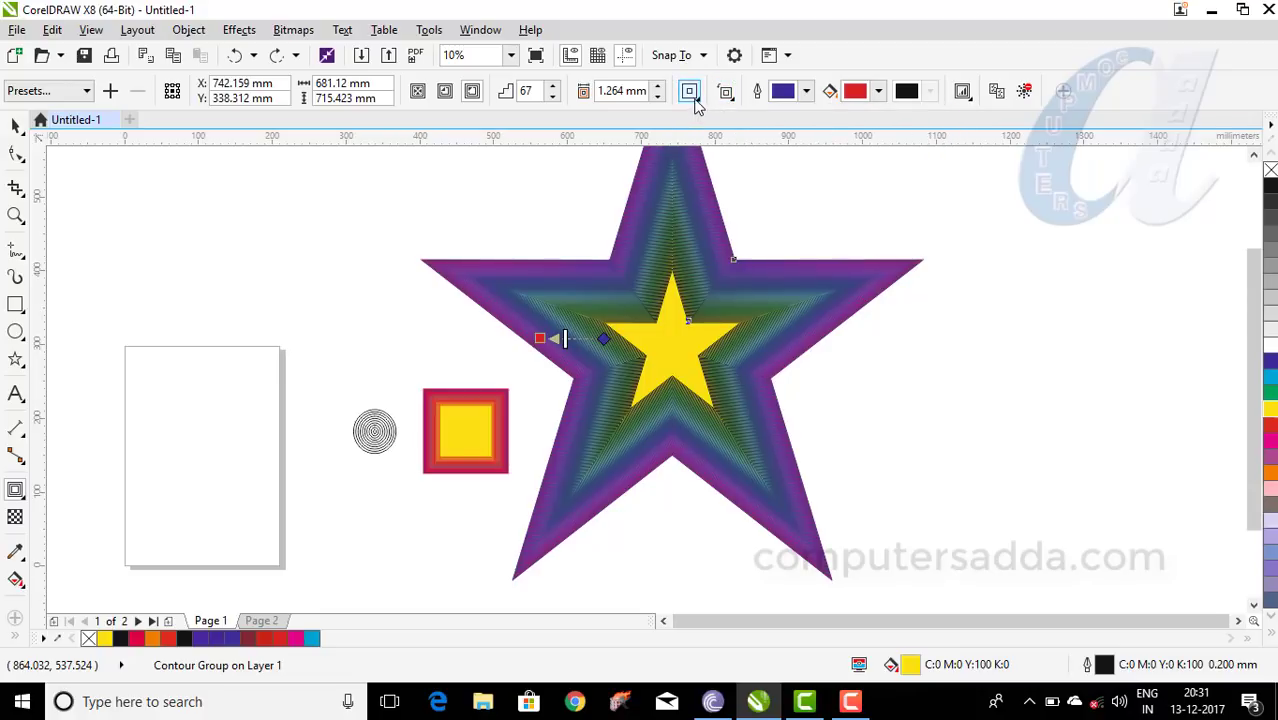
click(690, 96)
click(713, 134)
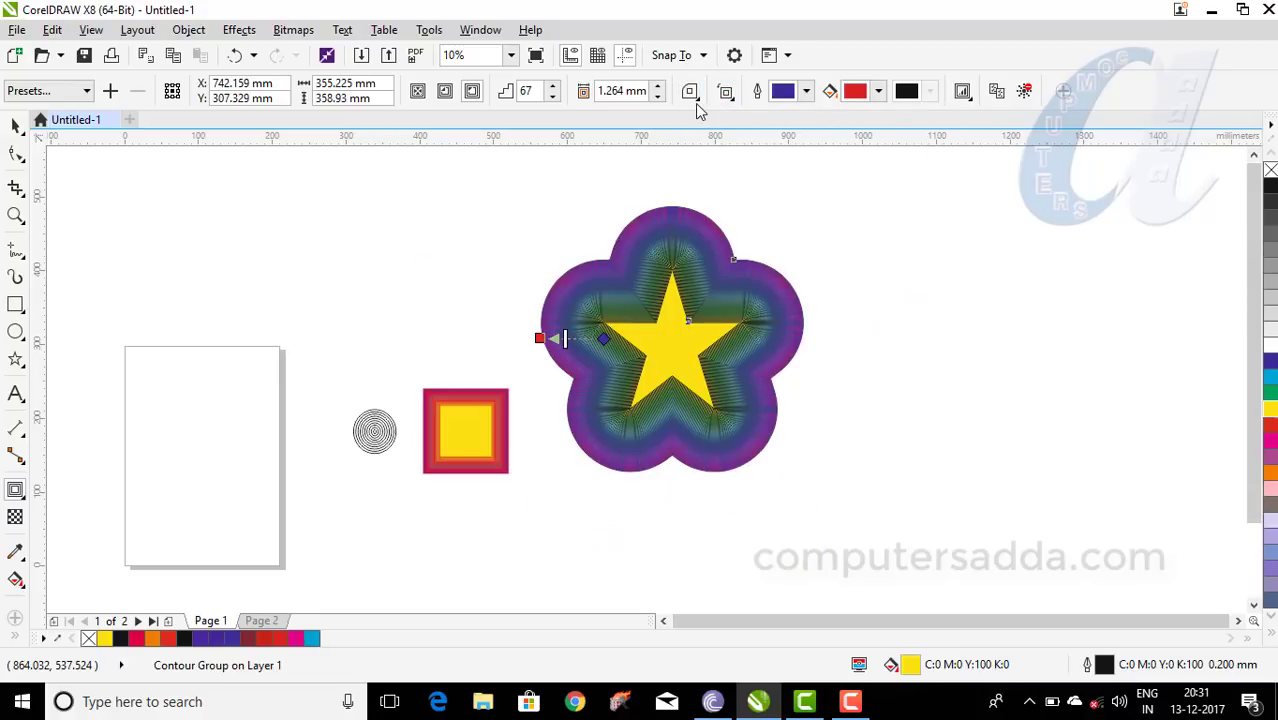
click(691, 94)
click(705, 158)
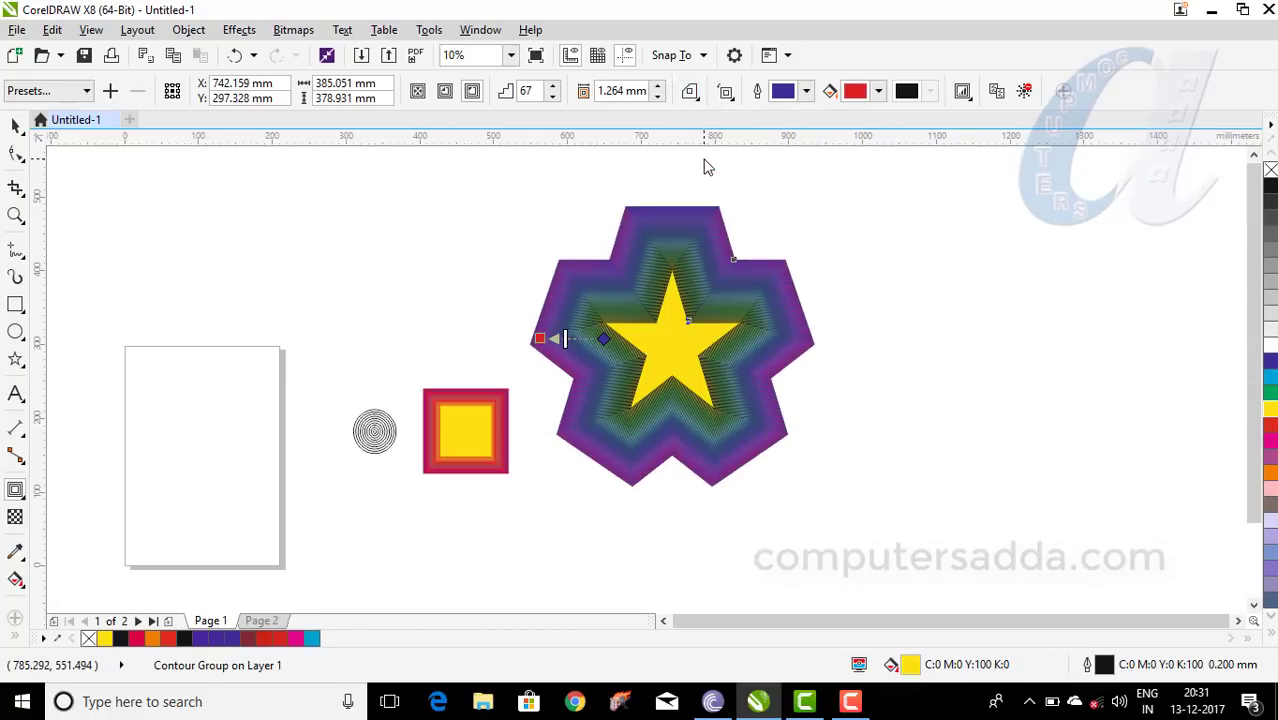
click(689, 94)
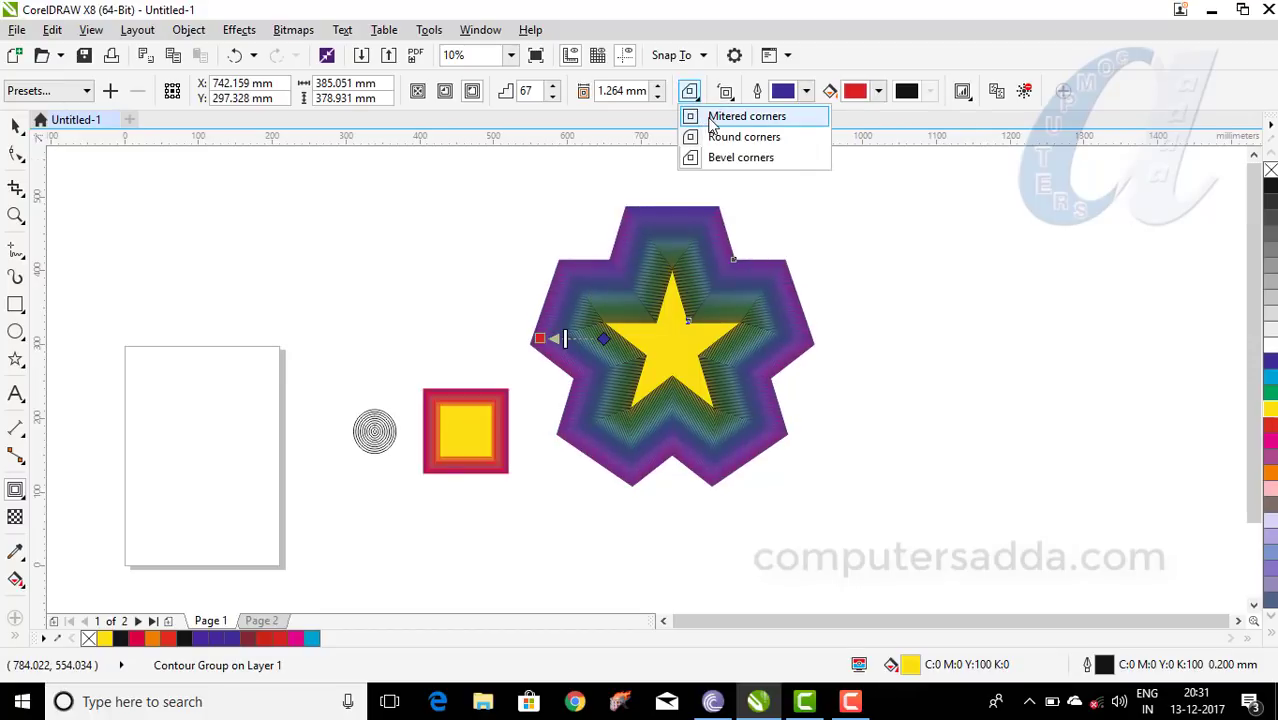
click(713, 118)
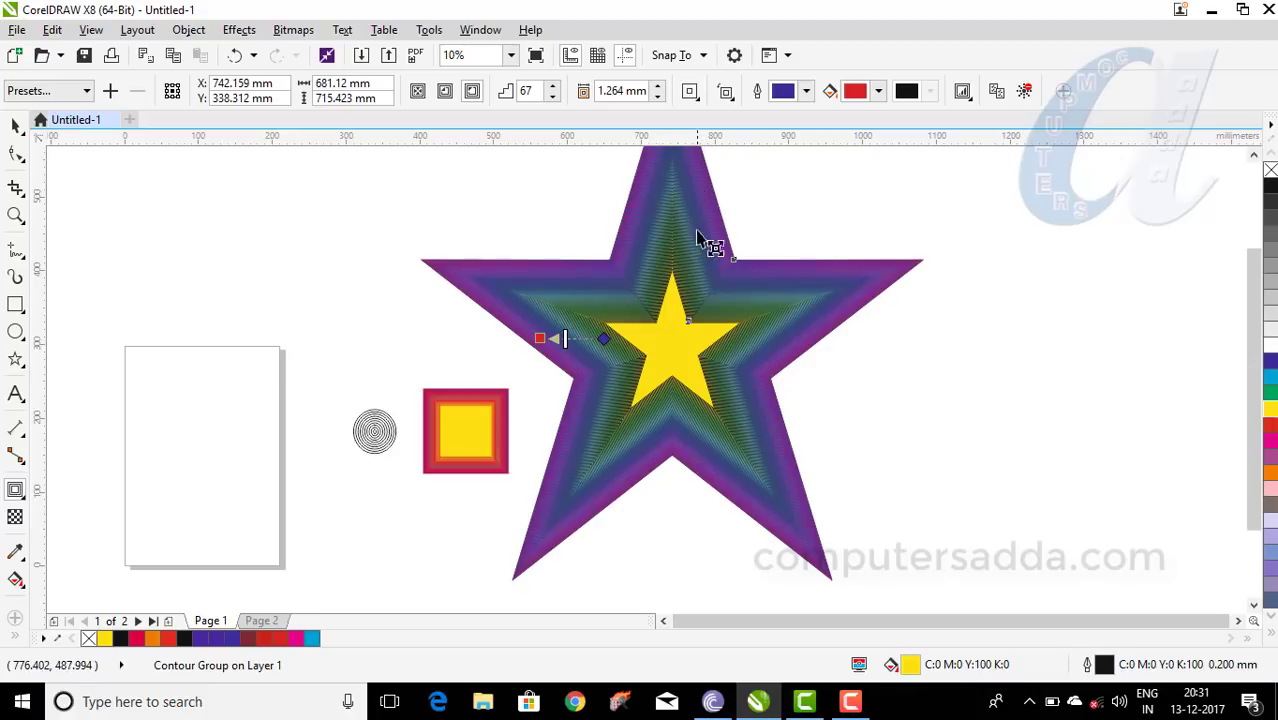
Step: Widen the star's contour outward to 38 steps with an offset of about 3.44 mm
scroll(545, 332, up, 3)
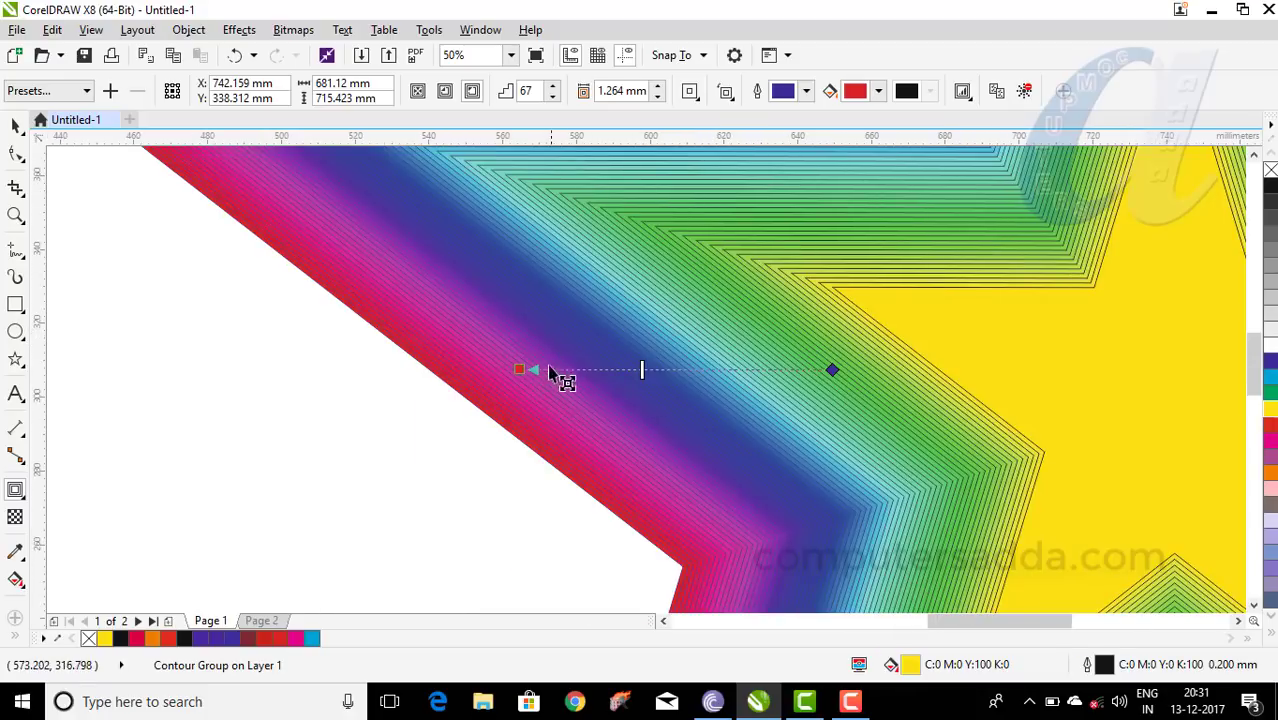
scroll(525, 375, down, 3)
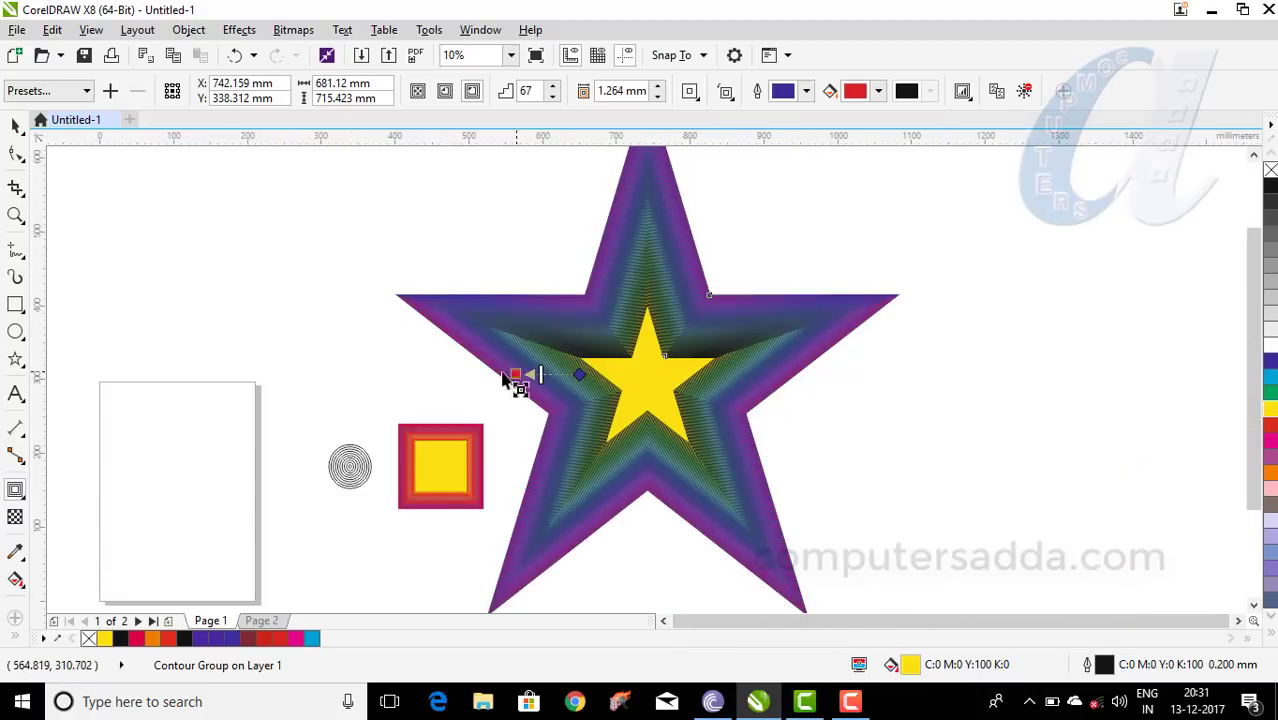
mouse_move(505, 377)
mouse_down()
mouse_move(449, 374)
mouse_move(568, 374)
mouse_move(534, 376)
mouse_move(525, 392)
mouse_up()
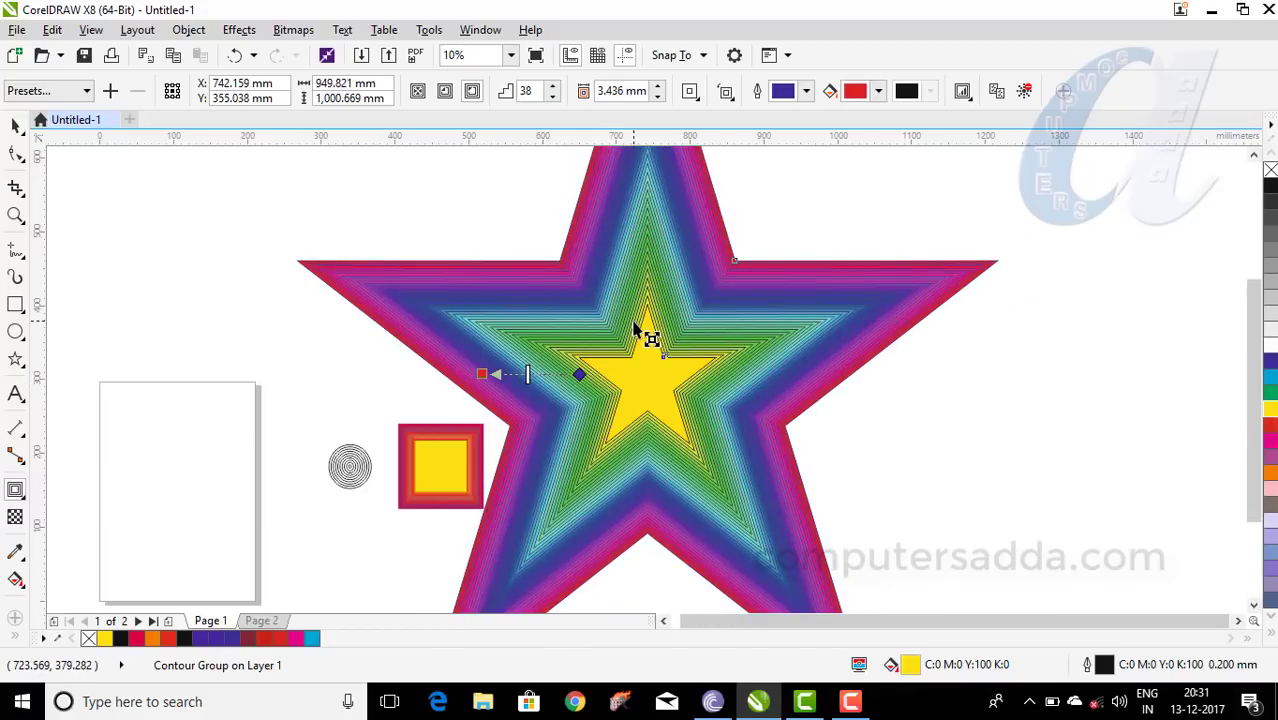